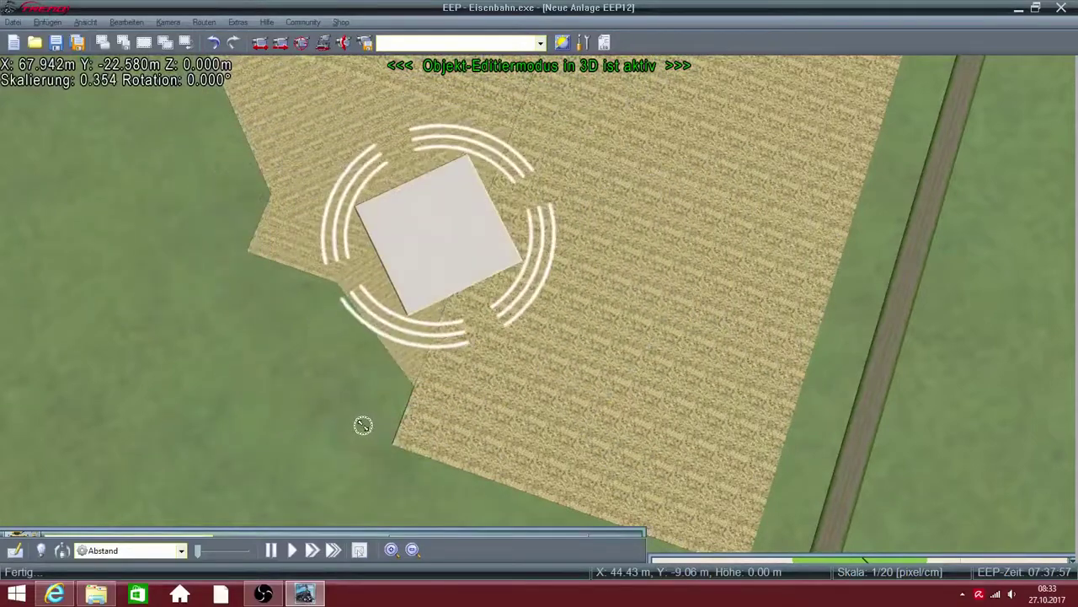
Move the small cornfield piece to the field's ragged edge at X 63.504 m, Y -8.335 m and lower it to Z -0.585 m
{"action": "right_click", "coordinate": [427, 249]}
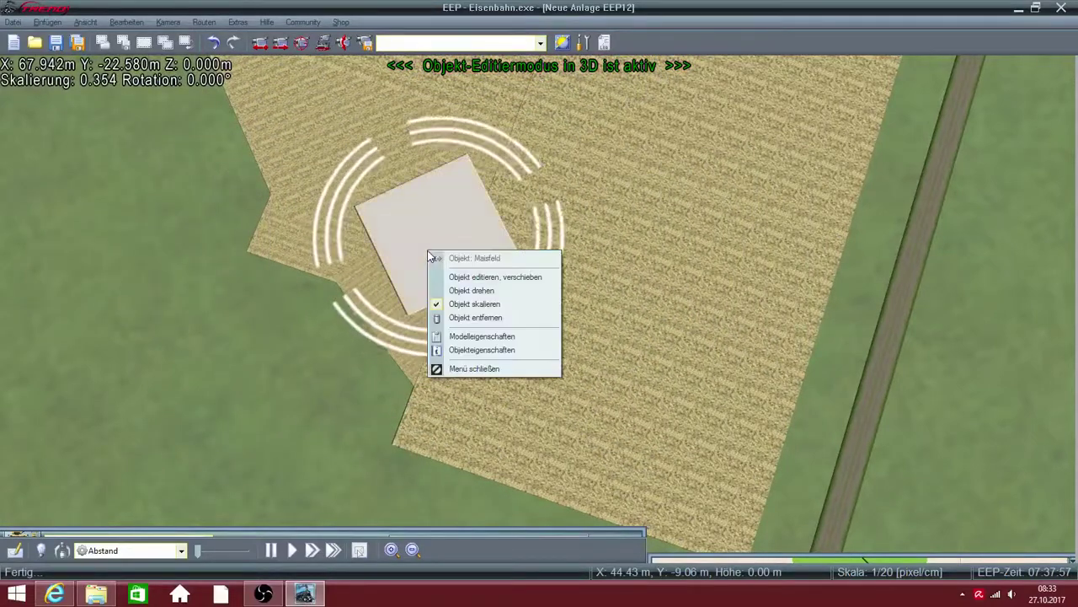
{"action": "left_click", "coordinate": [455, 265]}
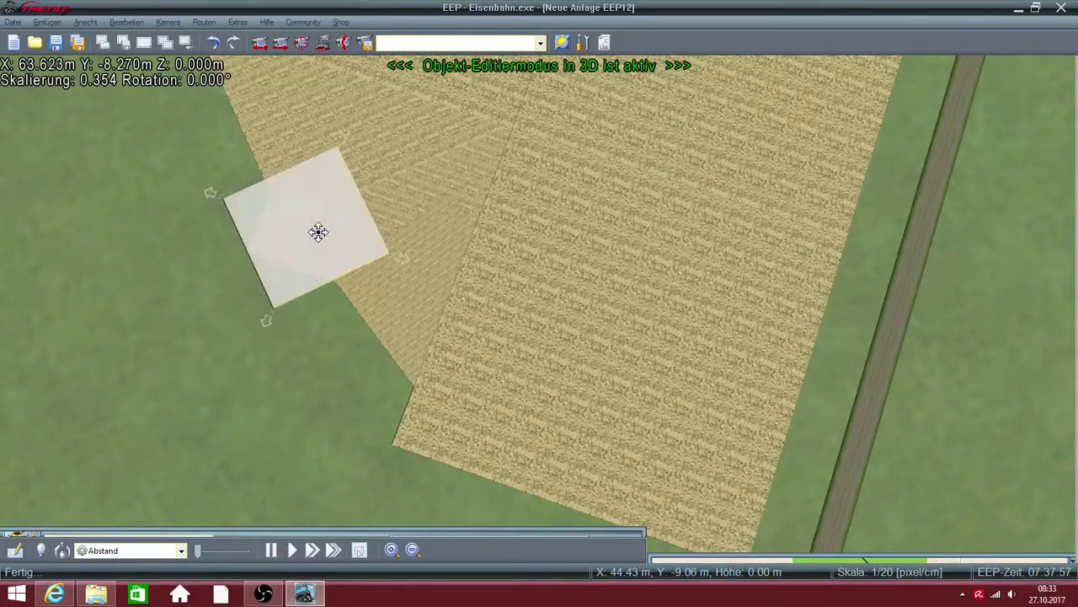
{"action": "scroll", "coordinate": [319, 231], "scroll_direction": "down", "scroll_amount": 2}
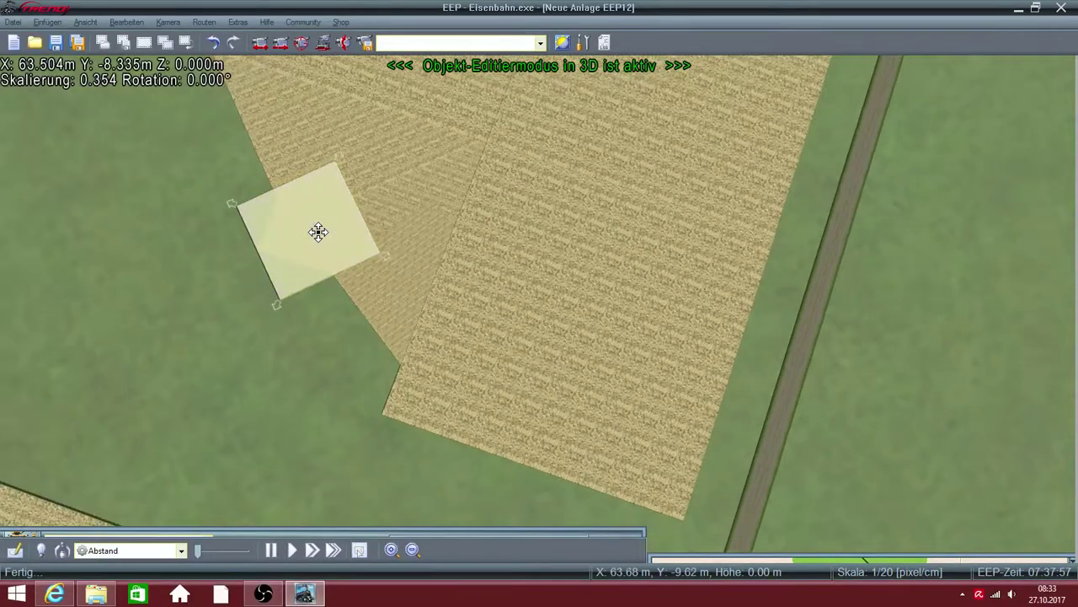
{"action": "scroll", "coordinate": [318, 232], "scroll_direction": "up", "scroll_amount": 4}
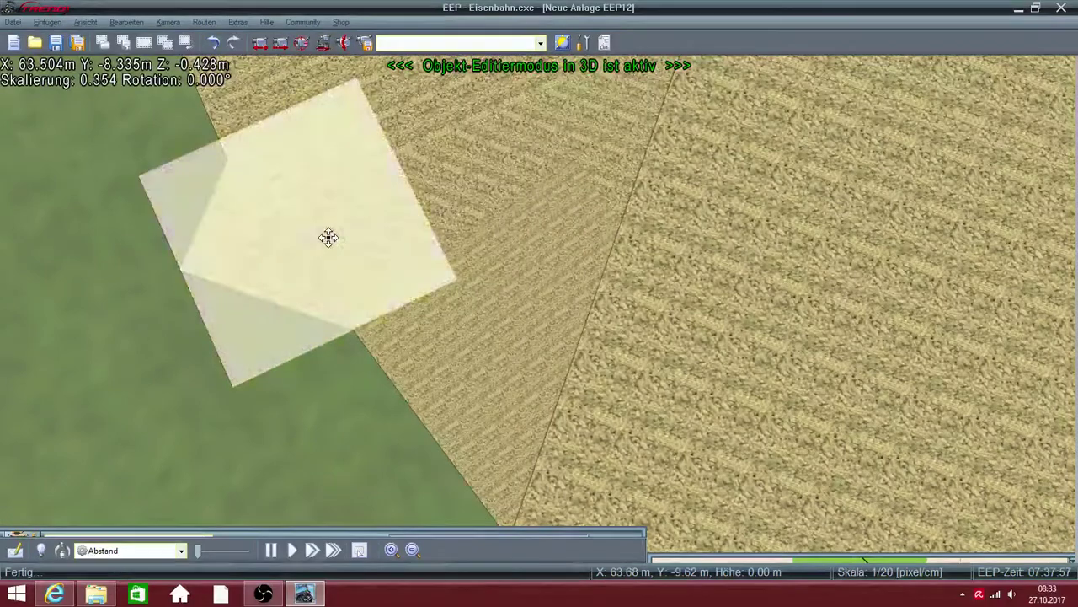
{"action": "scroll", "coordinate": [328, 238], "scroll_direction": "down", "scroll_amount": 1}
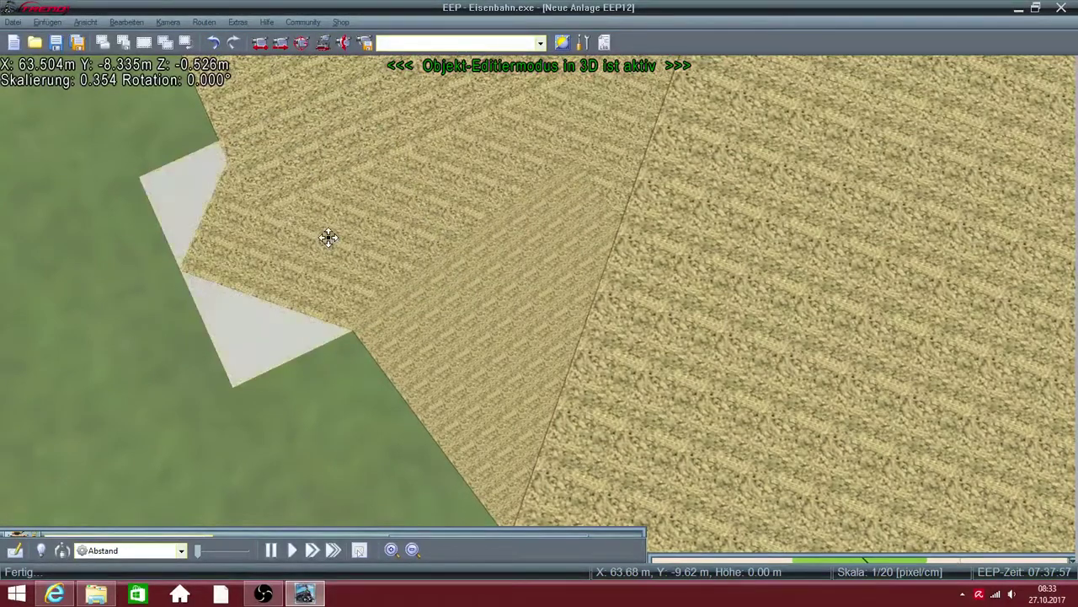
{"action": "scroll", "coordinate": [328, 238], "scroll_direction": "up", "scroll_amount": 1}
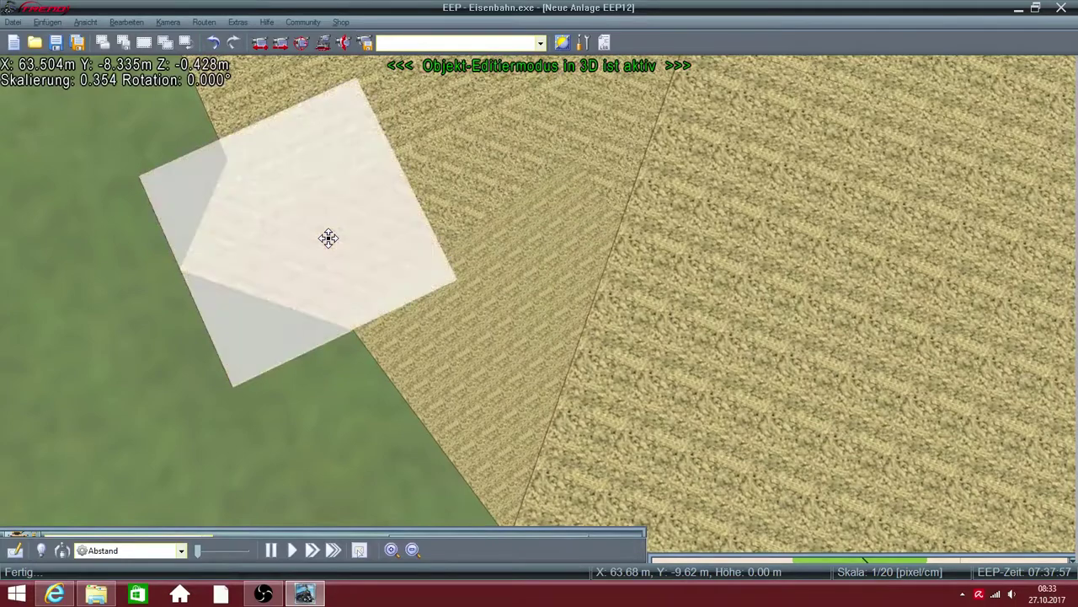
{"action": "scroll", "coordinate": [329, 237], "scroll_direction": "down", "scroll_amount": 2}
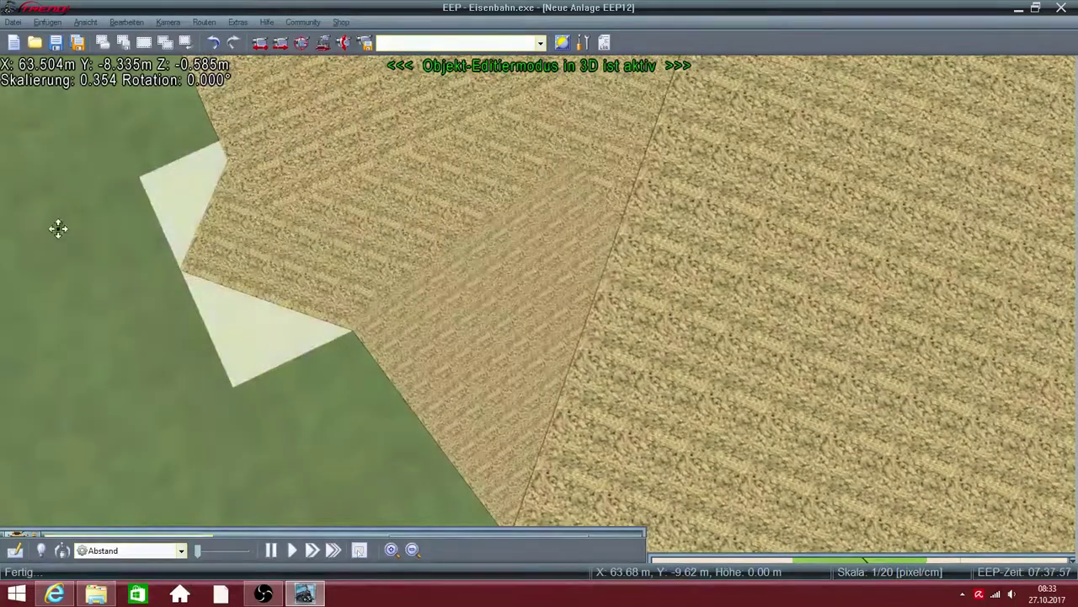
Delete the separate full-scale Maisfeld object lying across the meadow from the assembled field
{"action": "key", "text": "Up"}
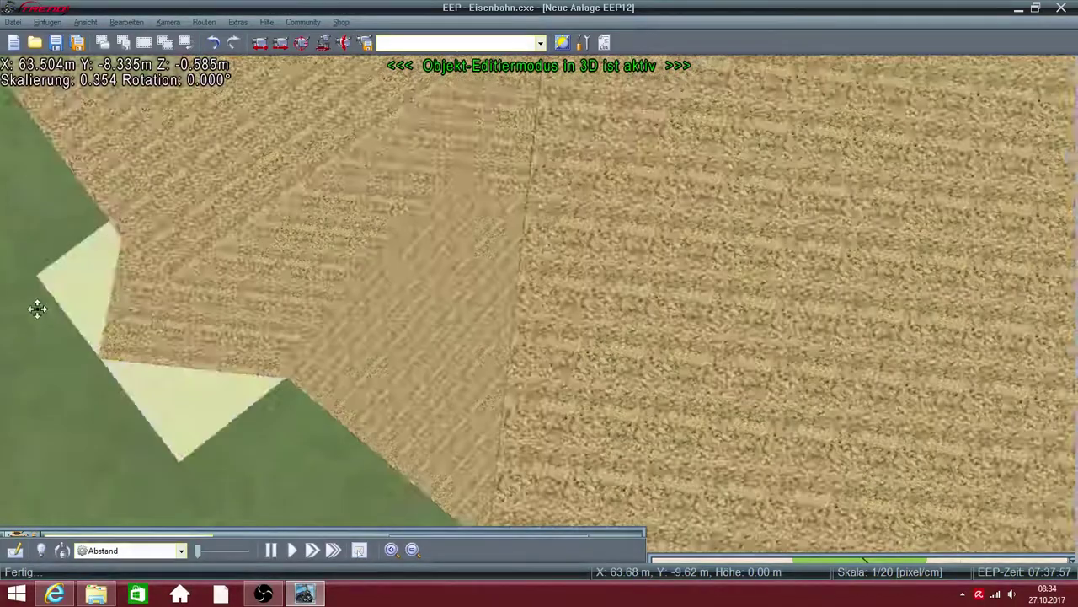
{"action": "key", "text": "Up"}
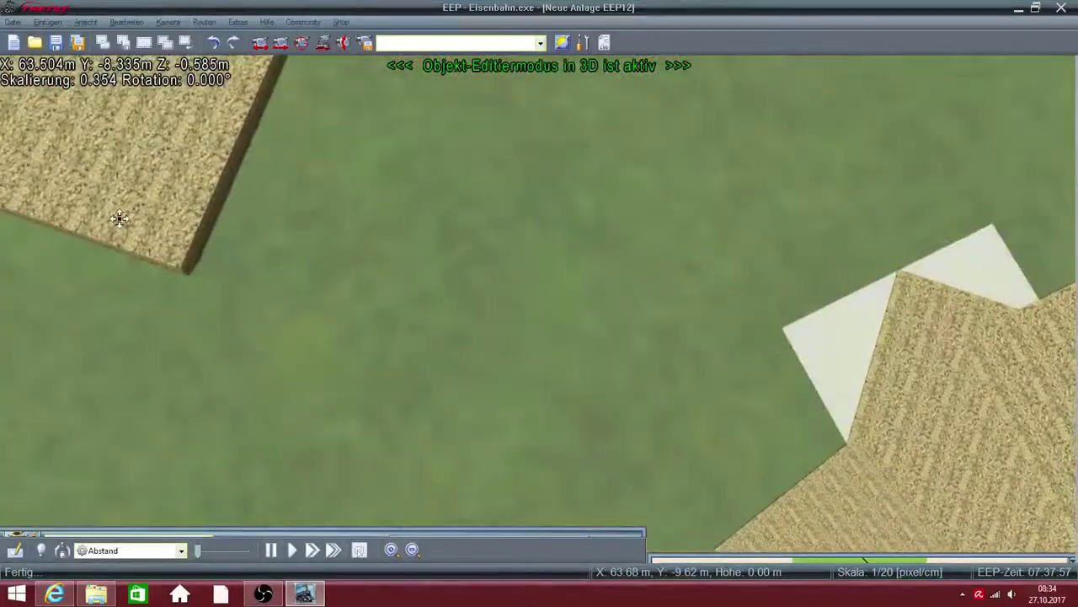
{"action": "right_click", "coordinate": [140, 192]}
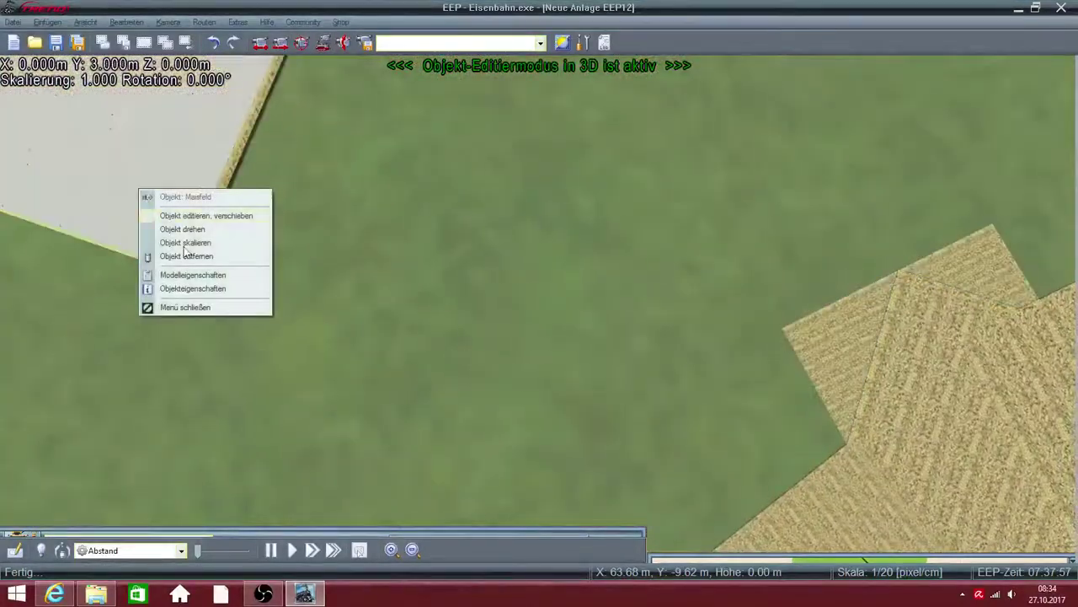
{"action": "left_click", "coordinate": [187, 257]}
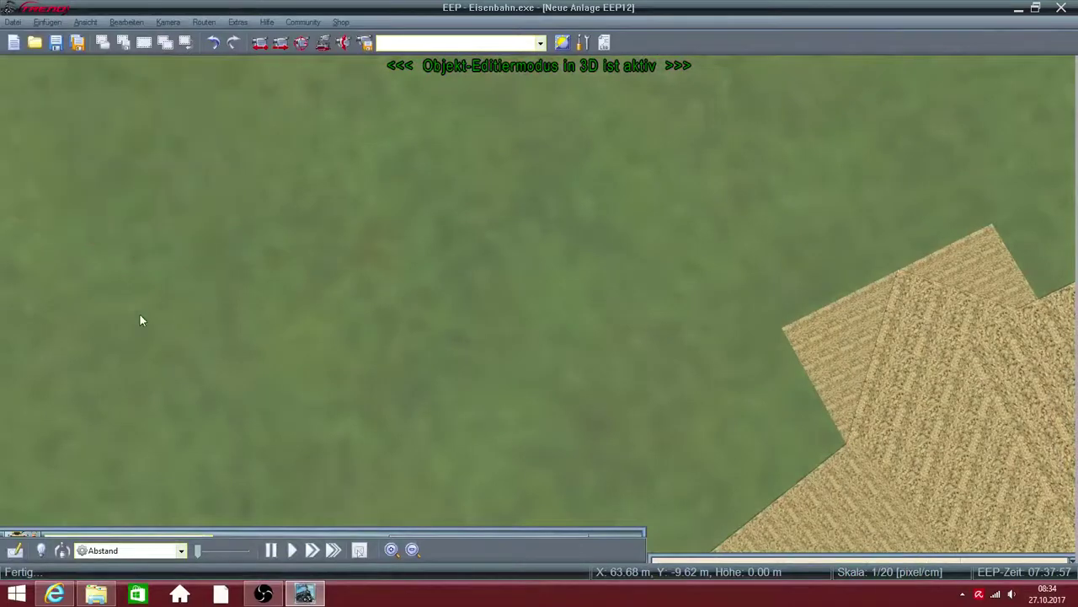
Switch to the 2D plan view and preview the Mann figure models, including the walking, pram, travelling and seated ones
{"action": "left_click", "coordinate": [15, 550]}
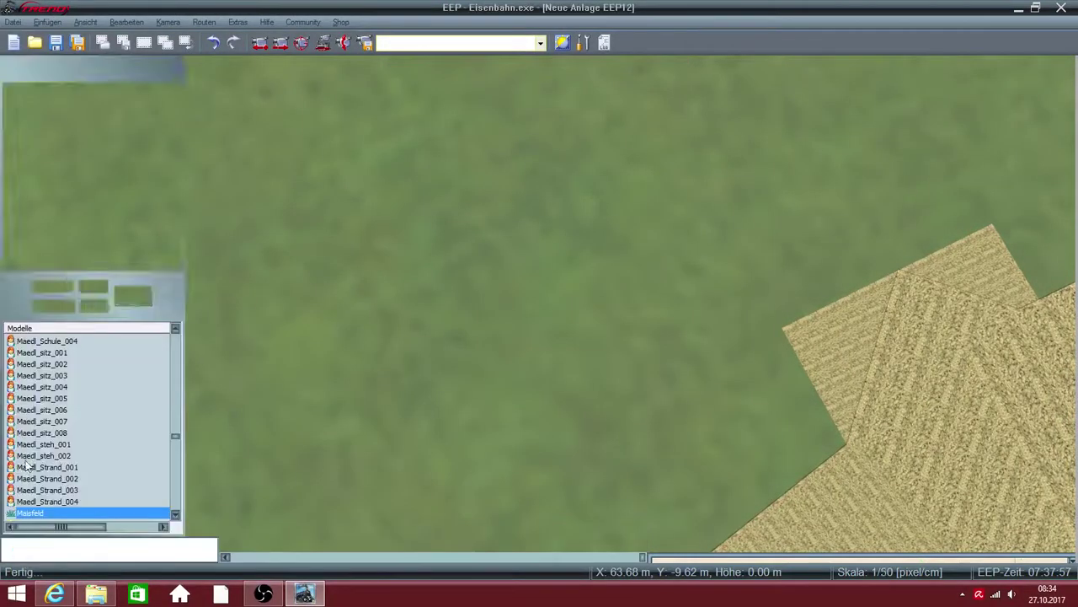
{"action": "scroll", "coordinate": [61, 486], "scroll_direction": "down", "scroll_amount": 10}
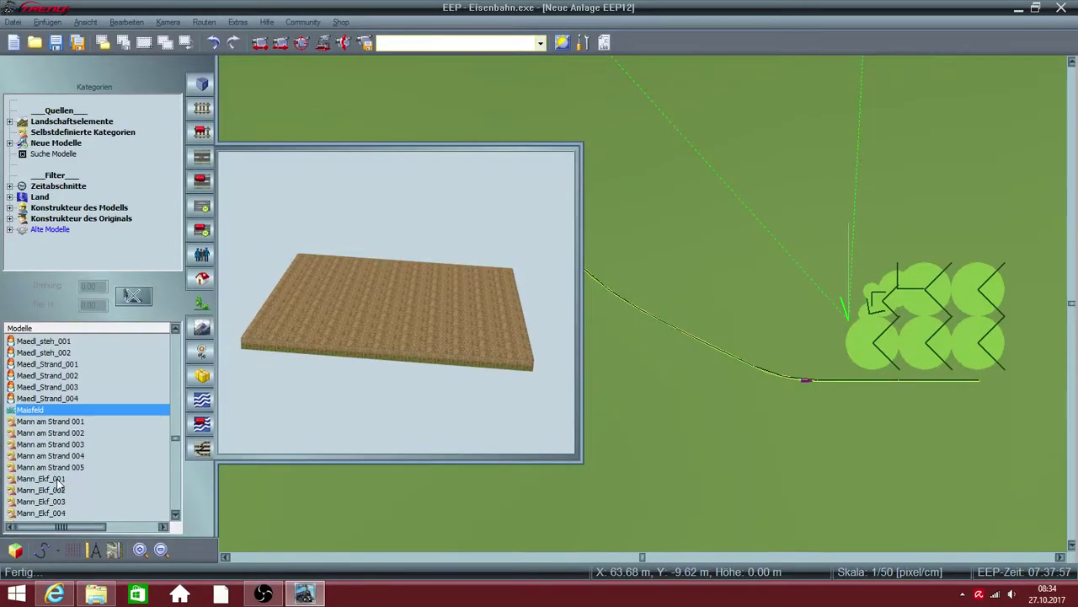
{"action": "left_click", "coordinate": [47, 455]}
{"action": "left_click", "coordinate": [34, 398]}
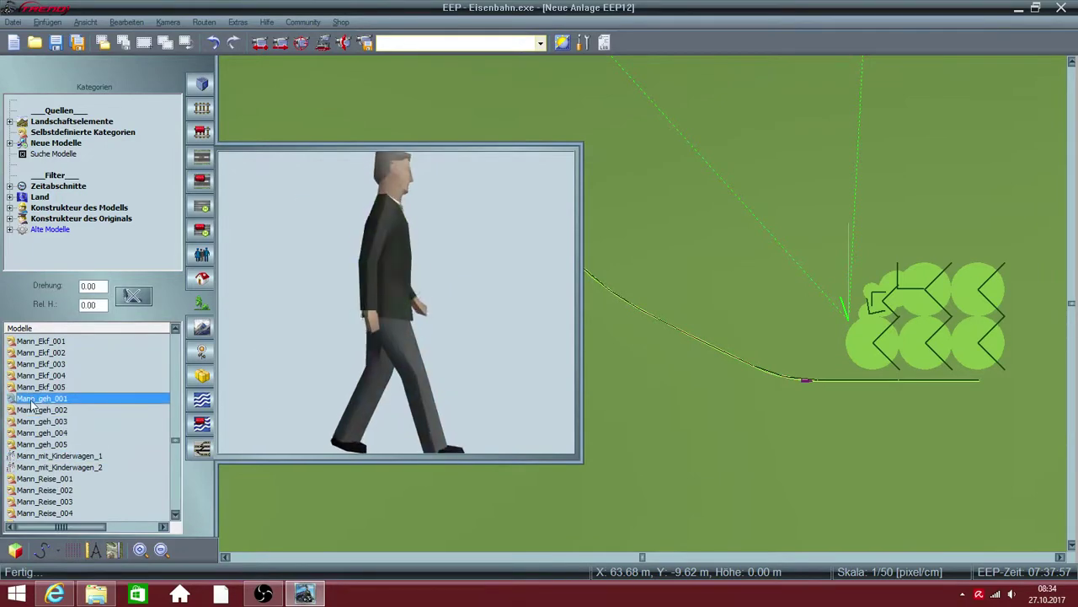
{"action": "scroll", "coordinate": [32, 410], "scroll_direction": "down", "scroll_amount": 2}
{"action": "left_click", "coordinate": [38, 398]}
{"action": "left_click", "coordinate": [38, 410]}
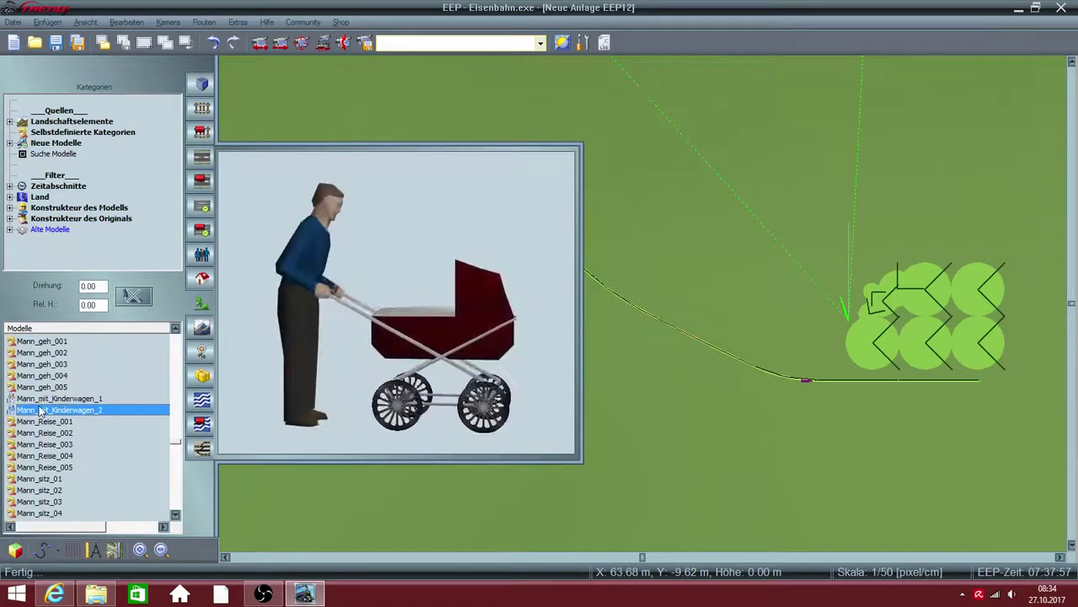
{"action": "left_click", "coordinate": [39, 398]}
{"action": "left_click", "coordinate": [40, 421]}
{"action": "left_click", "coordinate": [40, 444]}
{"action": "scroll", "coordinate": [38, 438], "scroll_direction": "down", "scroll_amount": 5}
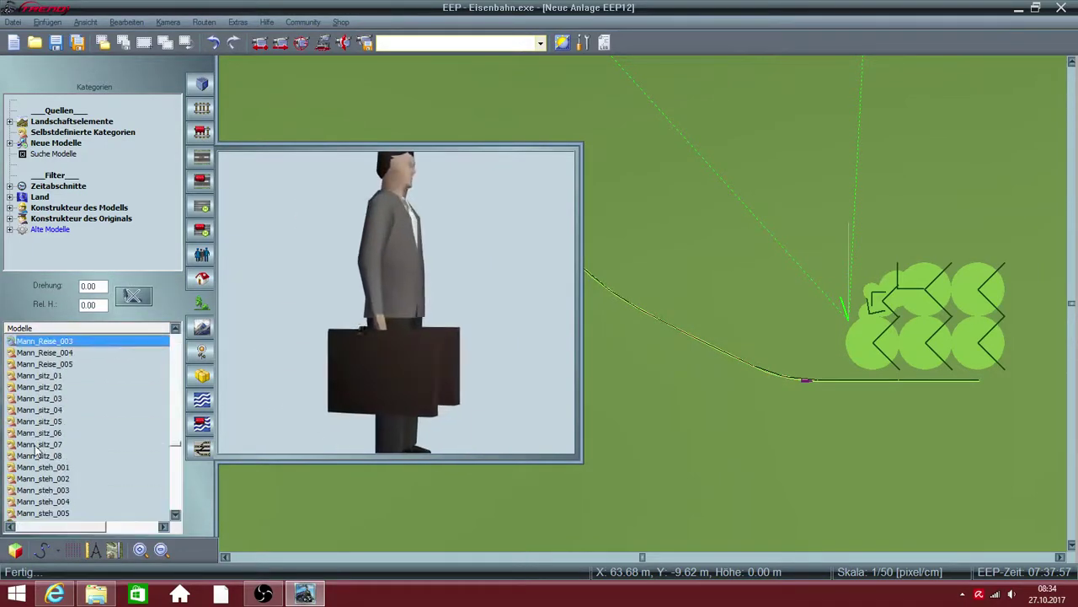
{"action": "left_click", "coordinate": [37, 444]}
{"action": "left_click", "coordinate": [37, 467]}
Preview the Mischreihe tree rows, the Moor, Sumpf sound and the Nadelbaum conifer models
{"action": "scroll", "coordinate": [38, 472], "scroll_direction": "down", "scroll_amount": 4}
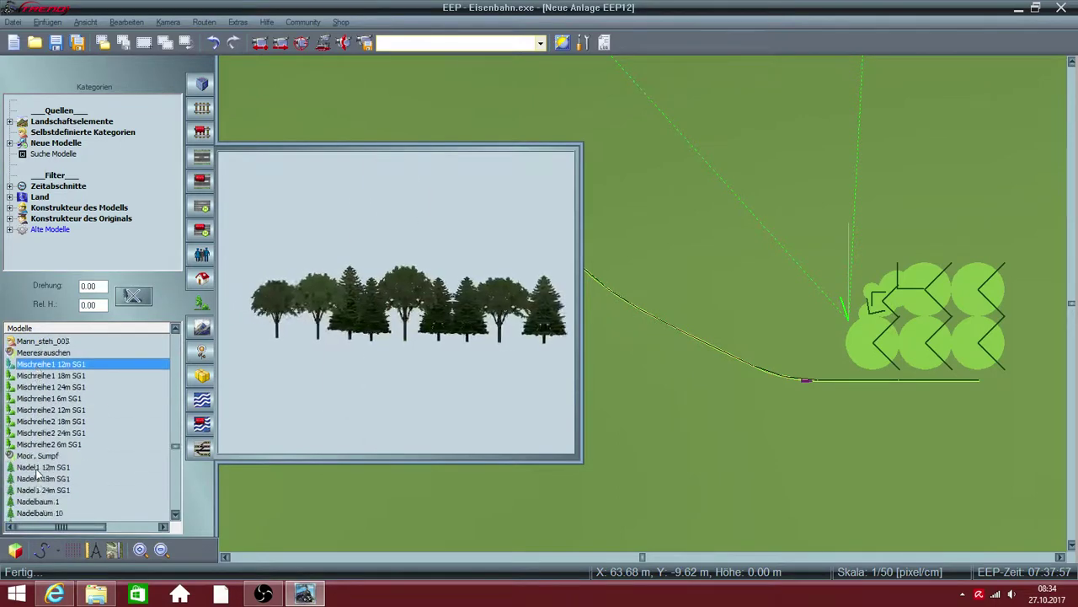
{"action": "left_click", "coordinate": [37, 376]}
{"action": "left_click", "coordinate": [37, 386]}
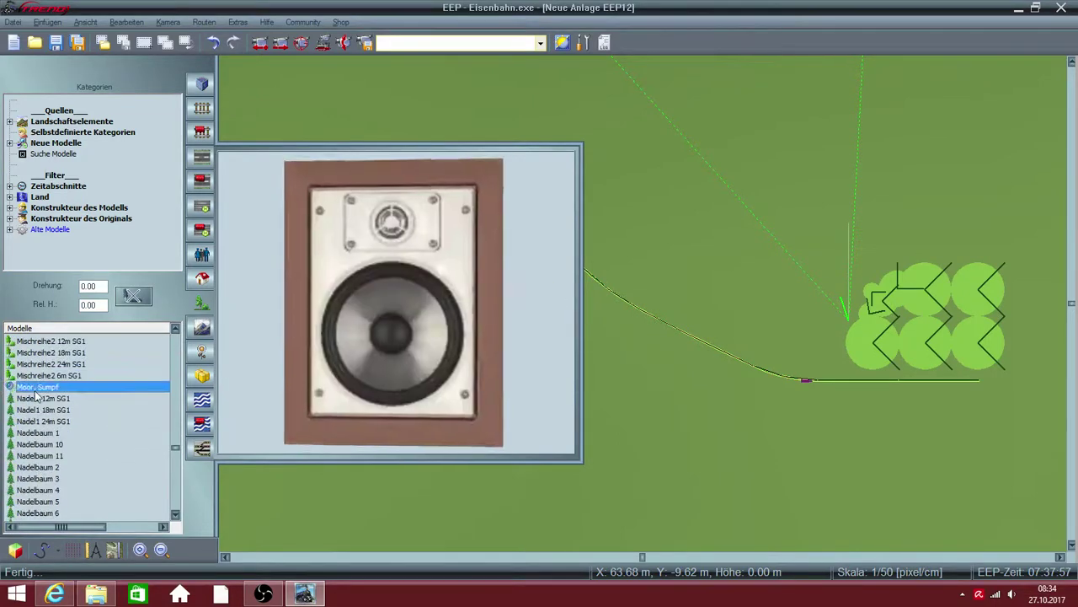
{"action": "left_click", "coordinate": [37, 398]}
{"action": "left_click", "coordinate": [37, 421]}
{"action": "left_click", "coordinate": [37, 466]}
{"action": "scroll", "coordinate": [34, 473], "scroll_direction": "down", "scroll_amount": 6}
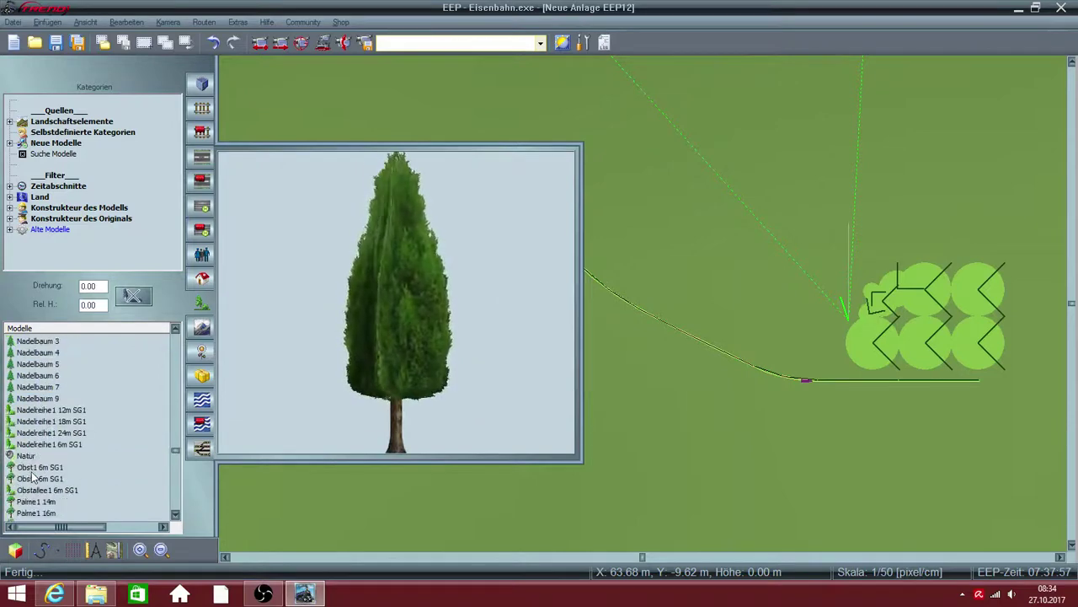
Examine the Nadelreihe rows, Natur sound, Obst fruit trees and Palme palm models
{"action": "left_click", "coordinate": [34, 341]}
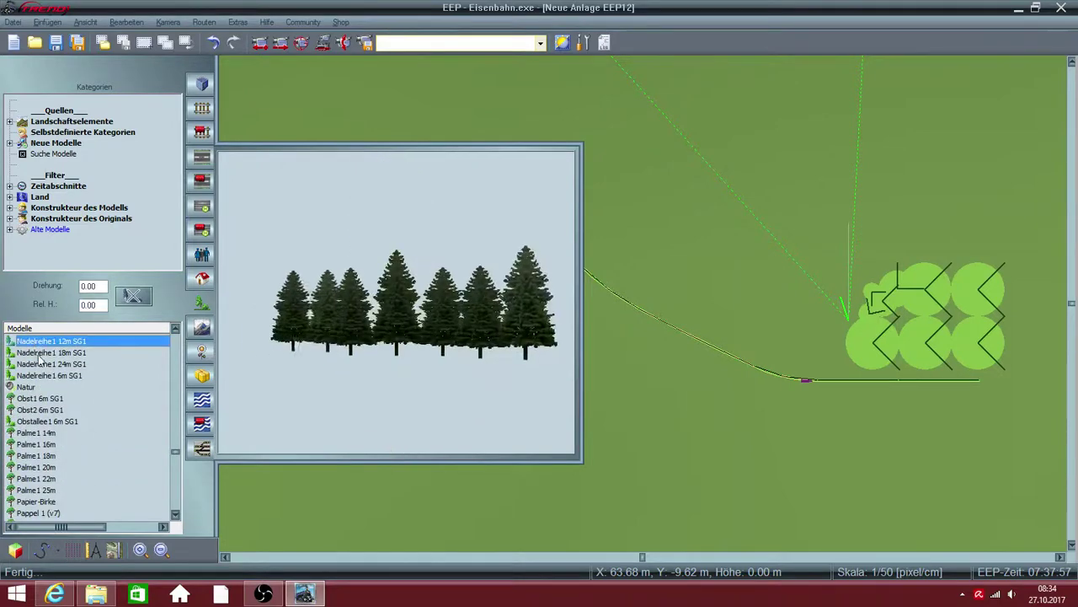
{"action": "left_click", "coordinate": [37, 352]}
{"action": "left_click", "coordinate": [37, 375]}
{"action": "left_click", "coordinate": [37, 387]}
{"action": "left_click", "coordinate": [37, 398]}
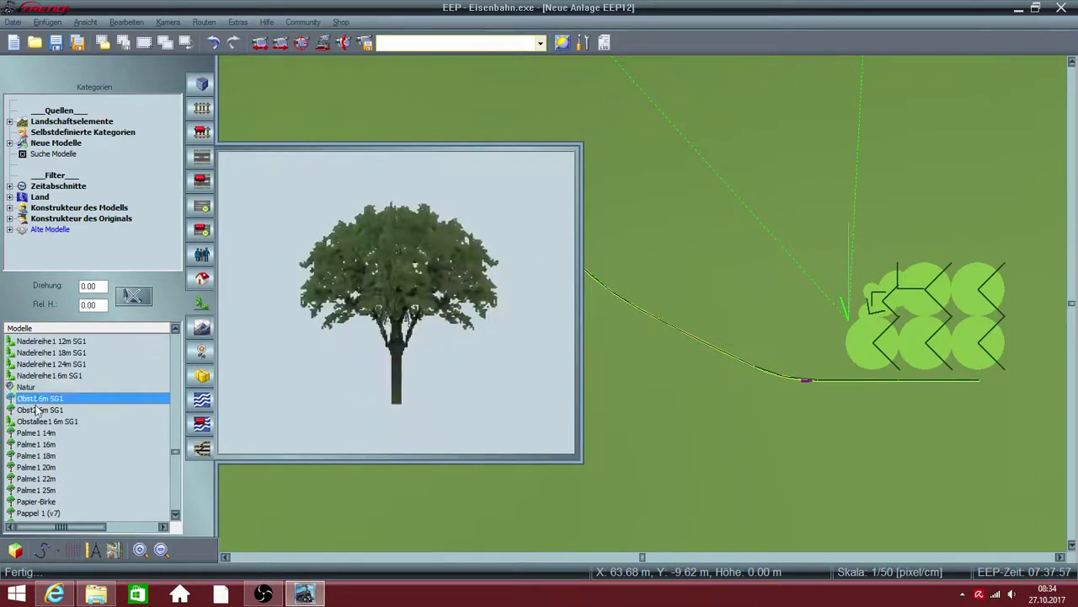
{"action": "left_click", "coordinate": [37, 409]}
{"action": "left_click", "coordinate": [37, 432]}
{"action": "left_click", "coordinate": [38, 456]}
{"action": "scroll", "coordinate": [34, 458], "scroll_direction": "down", "scroll_amount": 3}
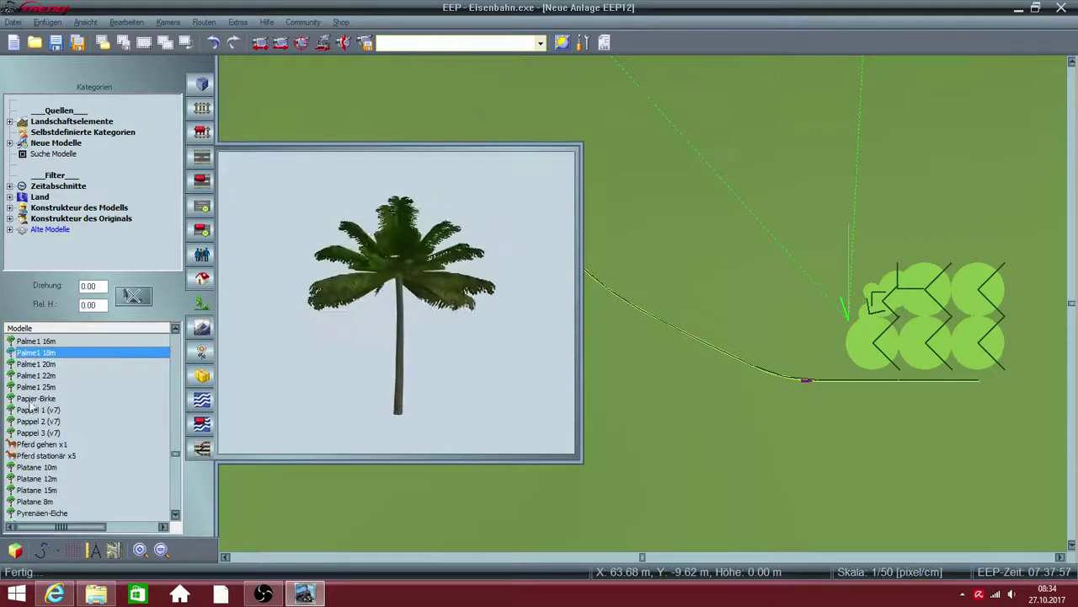
Preview the Platane tree and Pferd horse models, continuing through the entries up to the RE1 tree rows
{"action": "left_click", "coordinate": [38, 467]}
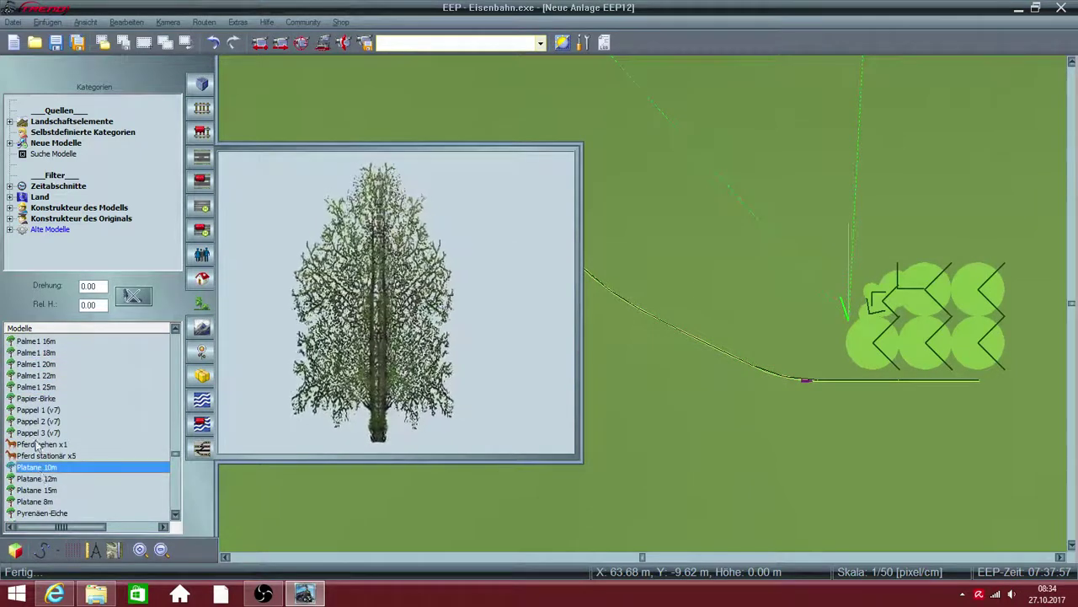
{"action": "left_click", "coordinate": [36, 444]}
{"action": "scroll", "coordinate": [38, 440], "scroll_direction": "down", "scroll_amount": 2}
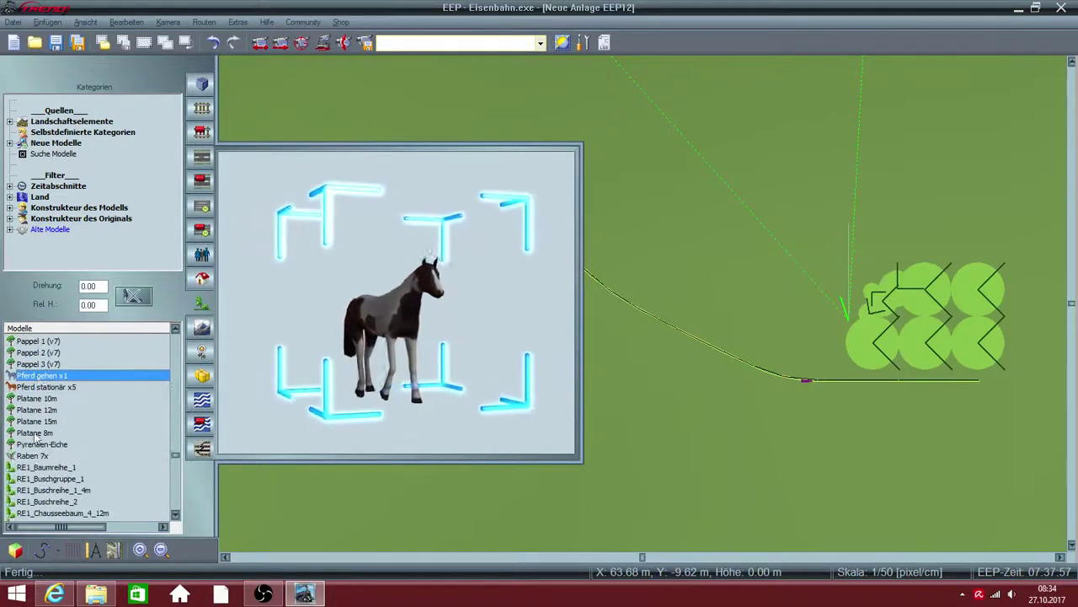
{"action": "key", "text": "Down"}
{"action": "key", "text": "Down"}
{"action": "key", "text": "Down"}
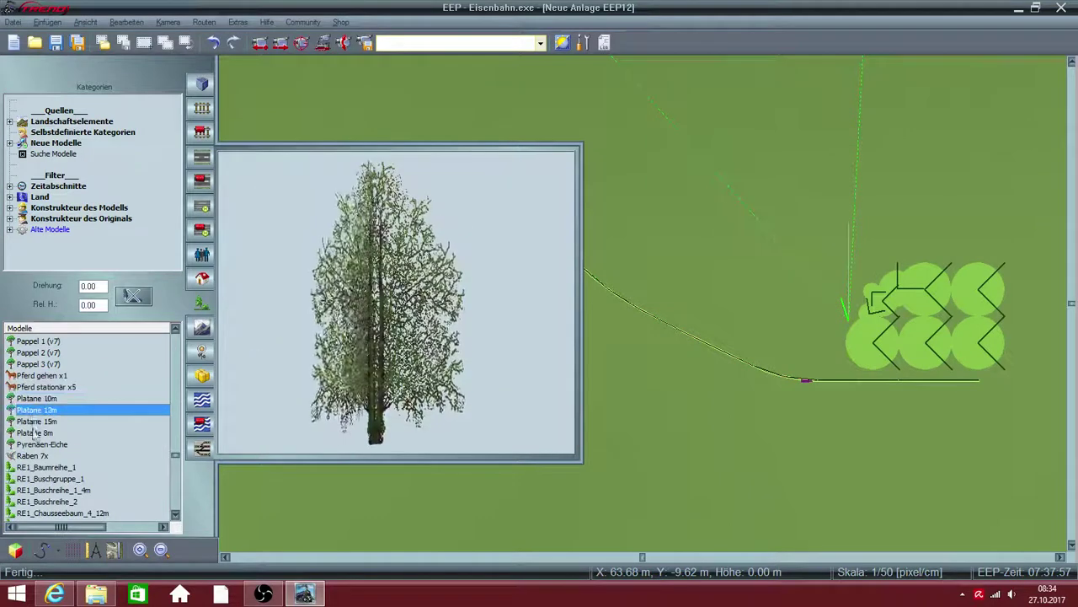
{"action": "key", "text": "Down"}
{"action": "key", "text": "Down"}
{"action": "key", "text": "Down"}
{"action": "key", "text": "Down"}
{"action": "key", "text": "Down"}
Preview the RE1 bush rows, Chausseebaum avenue trees and Fichte spruce models
{"action": "scroll", "coordinate": [34, 468], "scroll_direction": "down", "scroll_amount": 4}
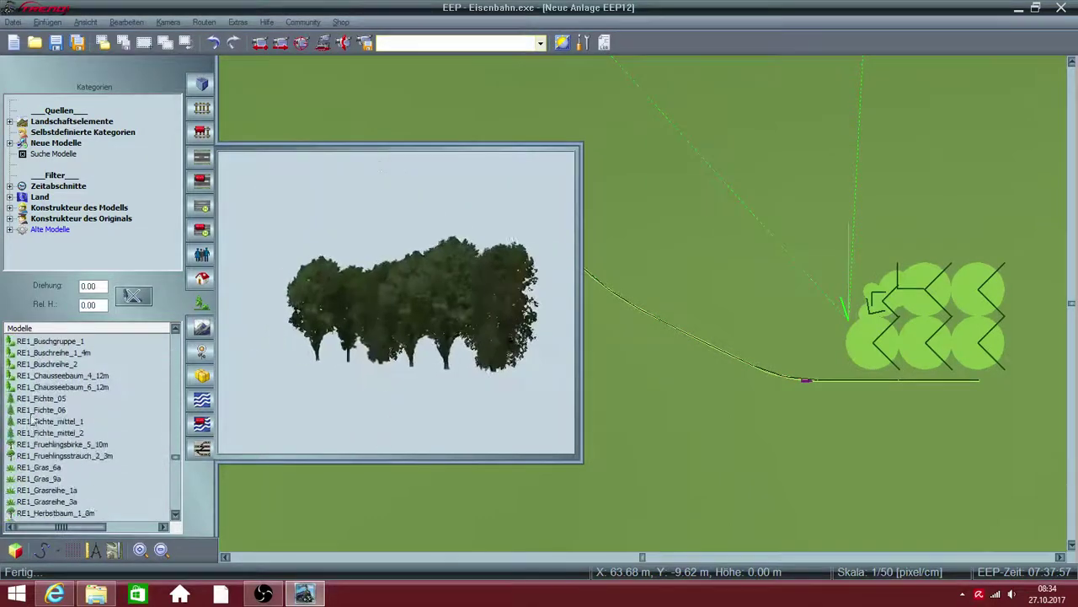
{"action": "key", "text": "Down"}
{"action": "key", "text": "Down"}
{"action": "key", "text": "Down"}
{"action": "key", "text": "Down"}
{"action": "key", "text": "Down"}
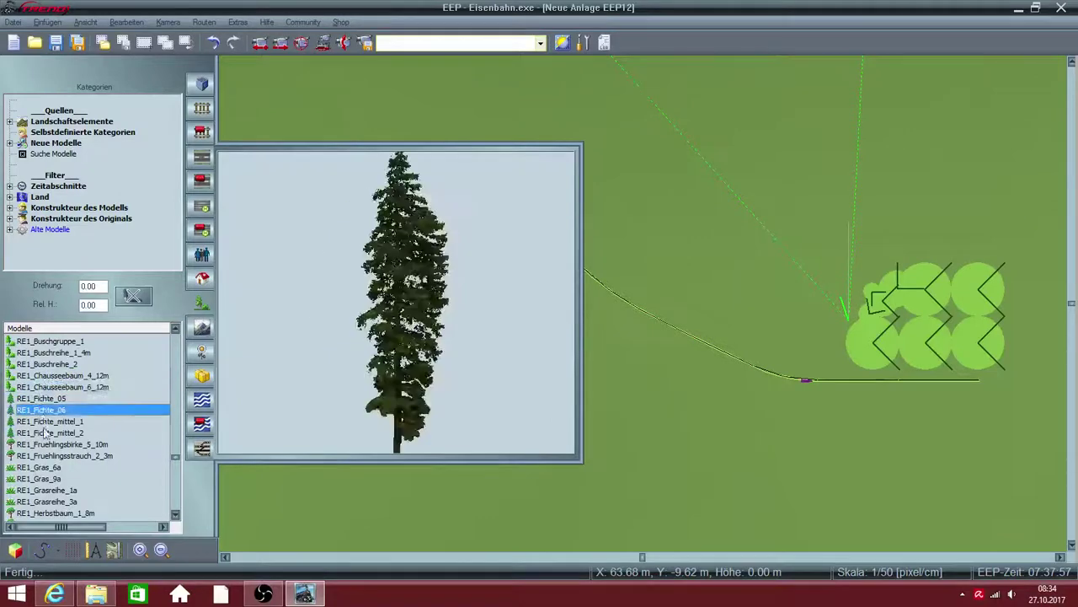
{"action": "key", "text": "Down"}
{"action": "key", "text": "Down"}
{"action": "key", "text": "Down"}
{"action": "key", "text": "Down"}
Look through the RE1_Gras grass models and the neighbouring RE1 entries in the model list
{"action": "scroll", "coordinate": [44, 455], "scroll_direction": "down", "scroll_amount": 3}
{"action": "key", "text": "Down"}
{"action": "key", "text": "Down"}
{"action": "key", "text": "Down"}
{"action": "key", "text": "Down"}
{"action": "key", "text": "Down"}
{"action": "key", "text": "Down"}
{"action": "key", "text": "Down"}
{"action": "key", "text": "Down"}
{"action": "key", "text": "Down"}
{"action": "key", "text": "Down"}
{"action": "key", "text": "Down"}
{"action": "key", "text": "Down"}
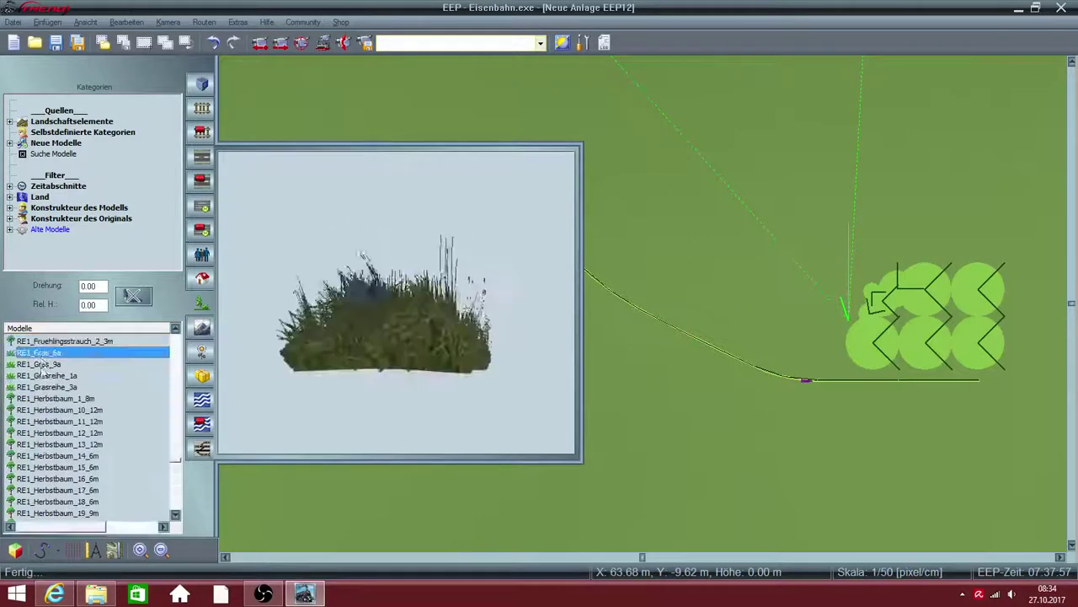
Preview the RE1_Herbstbaum autumn tree variants through RE1_Herbstbaum_8_5m
{"action": "scroll", "coordinate": [47, 487], "scroll_direction": "down", "scroll_amount": 3}
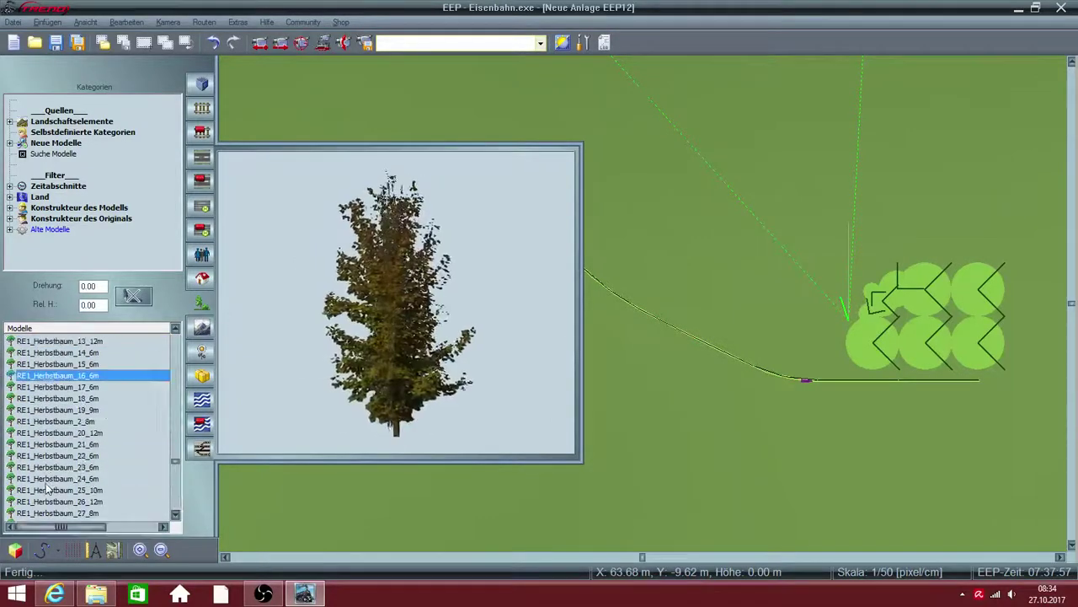
{"action": "key", "text": "Down"}
{"action": "key", "text": "Down"}
{"action": "key", "text": "Down"}
{"action": "key", "text": "Down"}
{"action": "scroll", "coordinate": [55, 476], "scroll_direction": "down", "scroll_amount": 4}
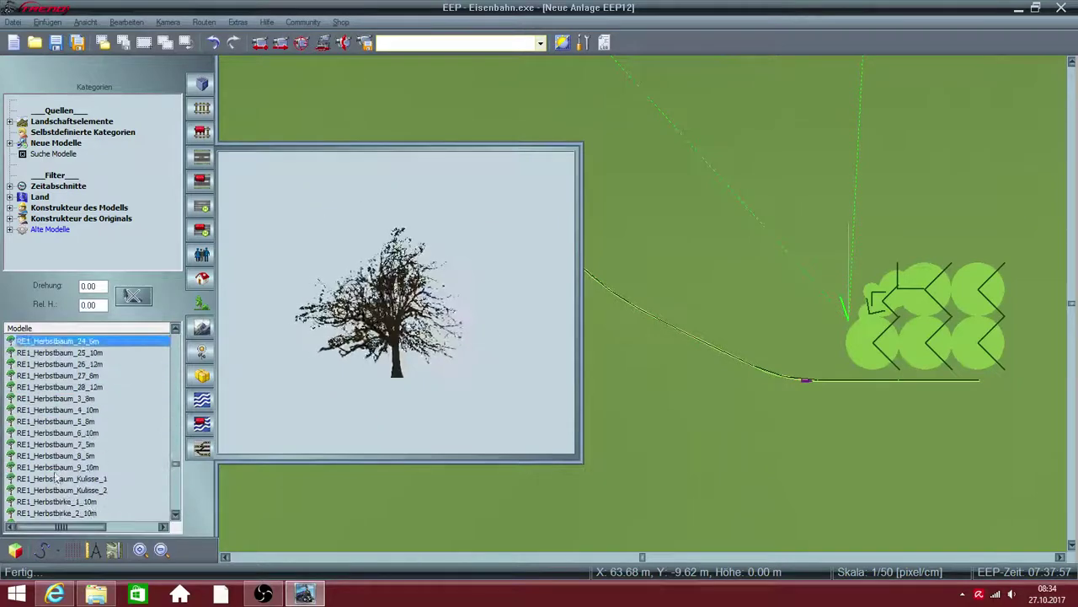
{"action": "key", "text": "Down"}
{"action": "key", "text": "Down"}
{"action": "key", "text": "Down"}
{"action": "key", "text": "Down"}
{"action": "key", "text": "Down"}
{"action": "key", "text": "Down"}
{"action": "key", "text": "Down"}
{"action": "key", "text": "Down"}
{"action": "key", "text": "Down"}
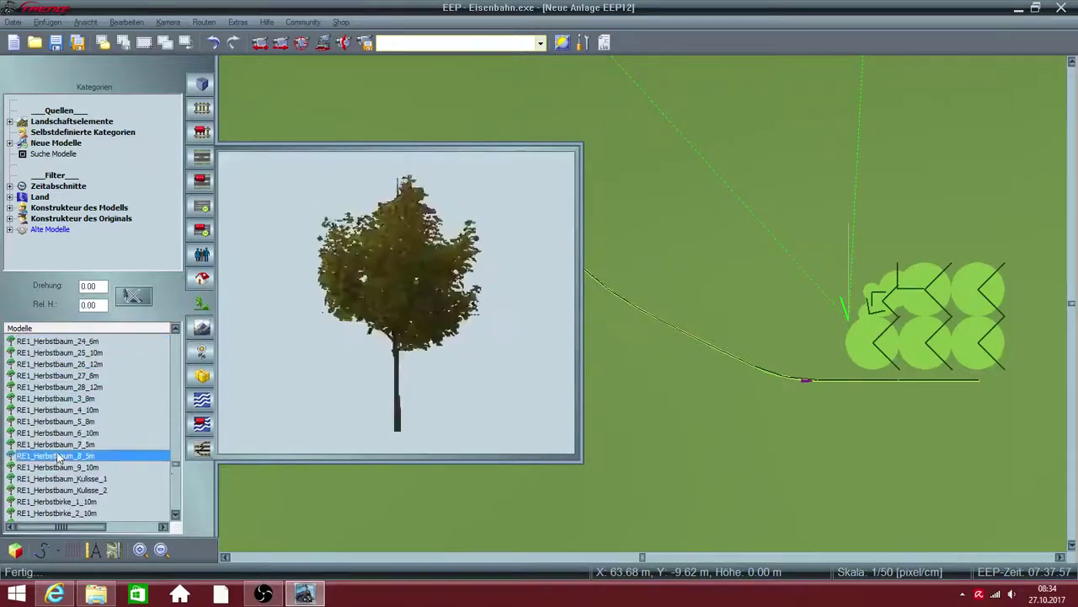
Preview the RE1_Herbstbirke autumn birches and the RE1_Herbstbusch autumn bushes
{"action": "scroll", "coordinate": [59, 458], "scroll_direction": "down", "scroll_amount": 4}
{"action": "scroll", "coordinate": [57, 455], "scroll_direction": "down", "scroll_amount": 1}
{"action": "key", "text": "Down"}
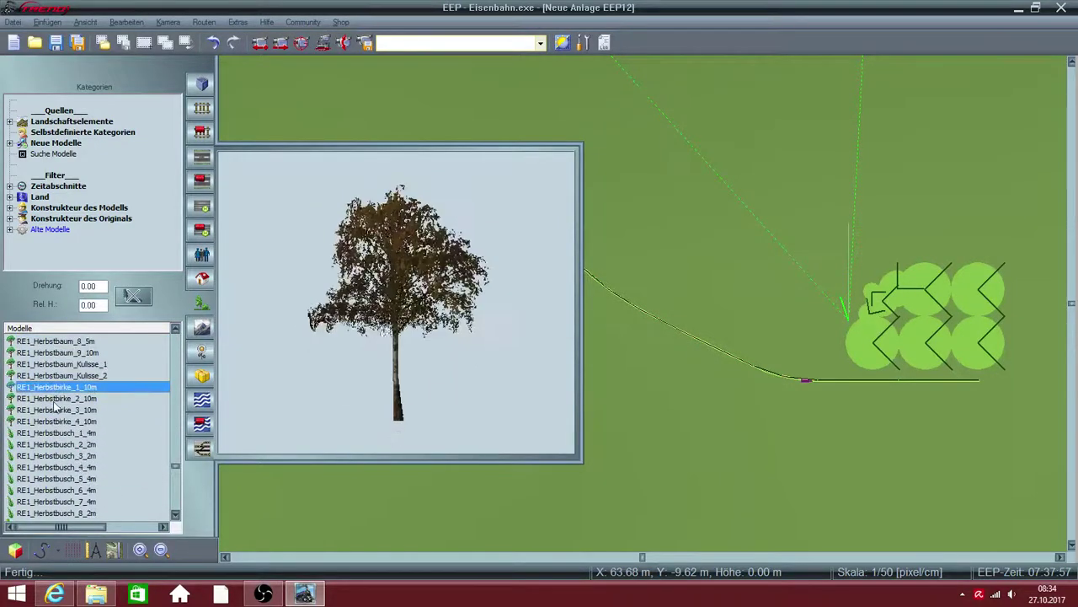
{"action": "key", "text": "Down"}
{"action": "key", "text": "Down"}
{"action": "key", "text": "Down"}
{"action": "key", "text": "Down"}
{"action": "key", "text": "Down"}
{"action": "scroll", "coordinate": [55, 469], "scroll_direction": "down", "scroll_amount": 4}
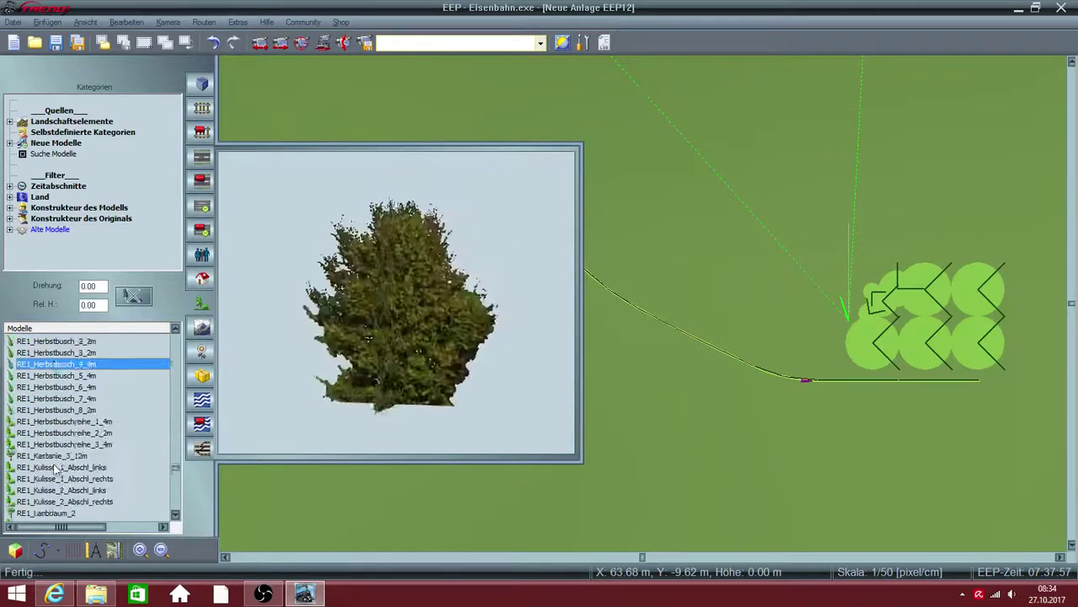
{"action": "left_click", "coordinate": [29, 352]}
{"action": "key", "text": "Down"}
{"action": "key", "text": "Down"}
{"action": "key", "text": "Down"}
{"action": "key", "text": "Down"}
{"action": "key", "text": "Down"}
{"action": "key", "text": "Down"}
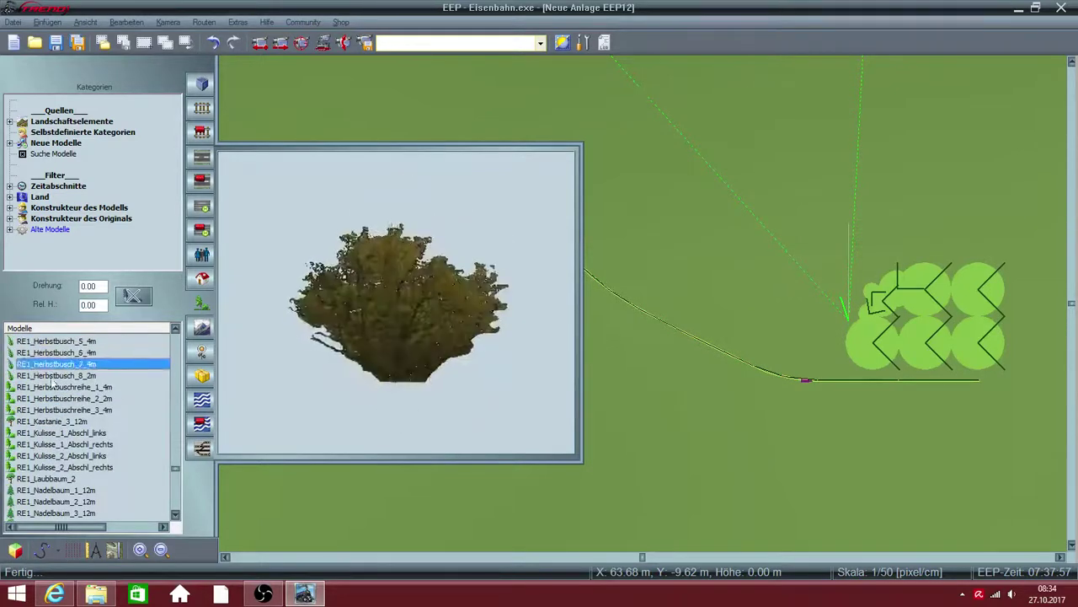
Preview the RE1_Herbstbuschreihe autumn bush rows, RE1_Kastanie chestnut and RE1_Kulisse backdrop models
{"action": "key", "text": "Down"}
{"action": "key", "text": "Down"}
{"action": "key", "text": "Down"}
{"action": "key", "text": "Down"}
{"action": "key", "text": "Down"}
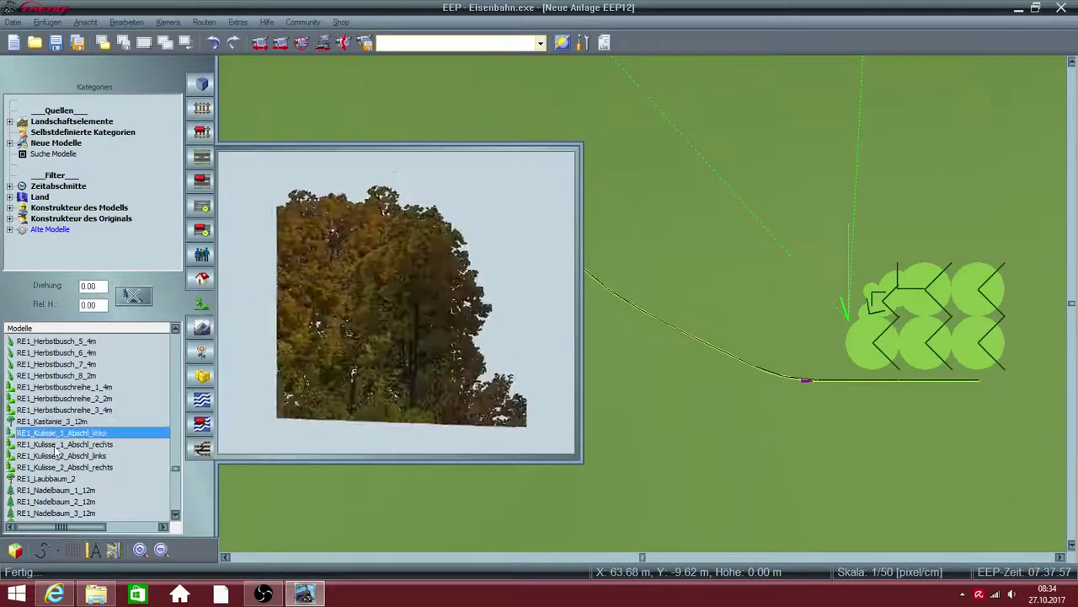
{"action": "scroll", "coordinate": [58, 478], "scroll_direction": "down", "scroll_amount": 2}
{"action": "scroll", "coordinate": [54, 478], "scroll_direction": "down", "scroll_amount": 2}
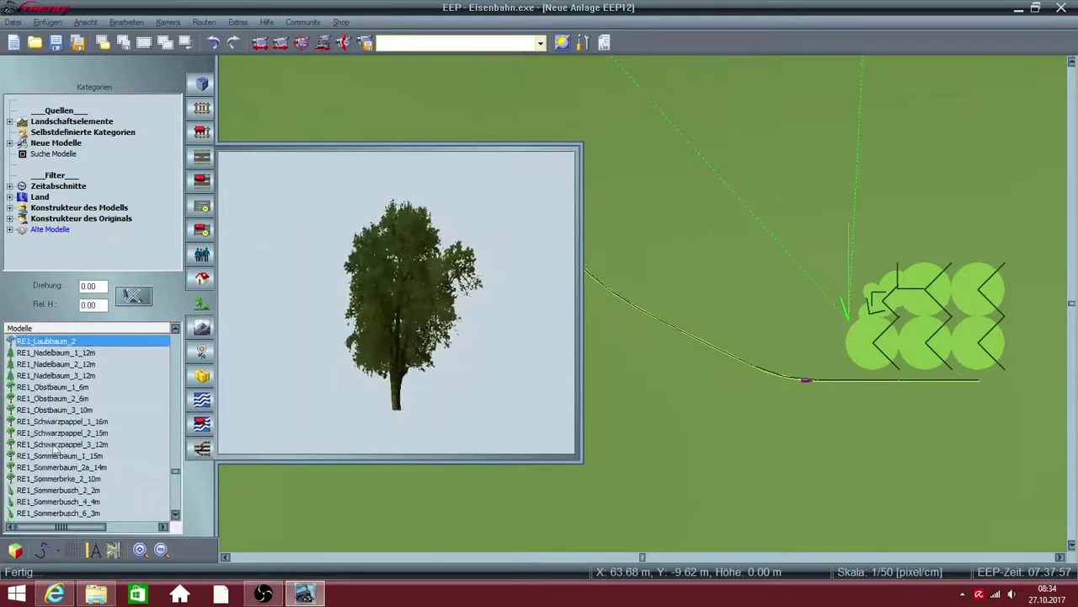
Preview the RE1_Nadelbaum conifers and RE1_Obstbaum fruit trees in the model list
{"action": "key", "text": "Down"}
{"action": "key", "text": "Down"}
{"action": "left_click", "coordinate": [50, 398]}
{"action": "key", "text": "Down"}
{"action": "key", "text": "Down"}
{"action": "key", "text": "Down"}
{"action": "key", "text": "Down"}
{"action": "key", "text": "Down"}
{"action": "key", "text": "Down"}
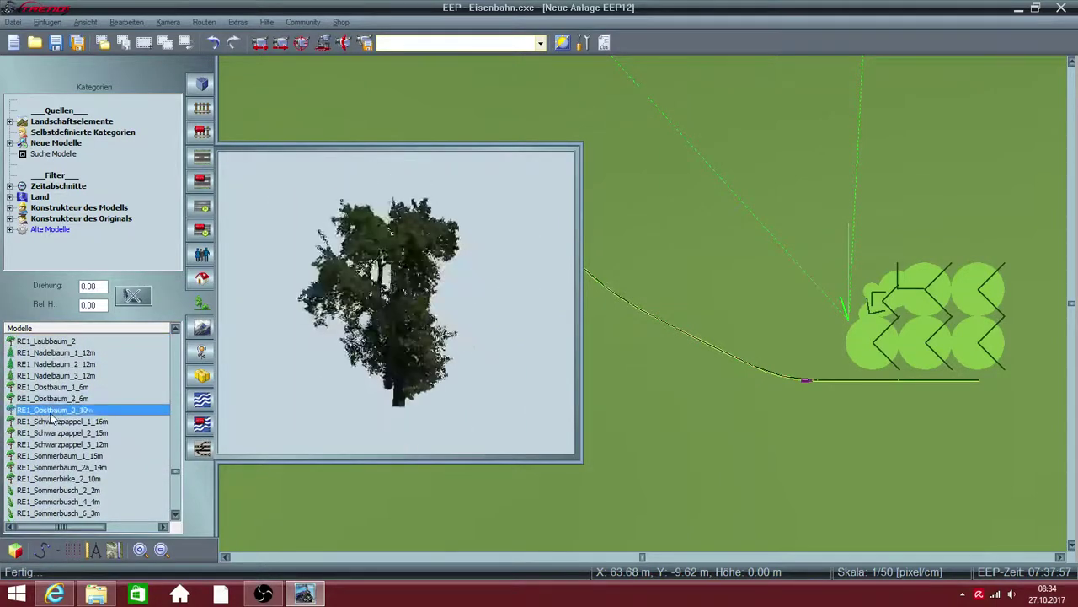
Preview the RE1_Sommerbusch summer bushes from RE1_Sommerbusch_4_4m through RE1_Sommerbusch_8_3m
{"action": "left_click", "coordinate": [52, 501]}
{"action": "scroll", "coordinate": [52, 503], "scroll_direction": "down", "scroll_amount": 4}
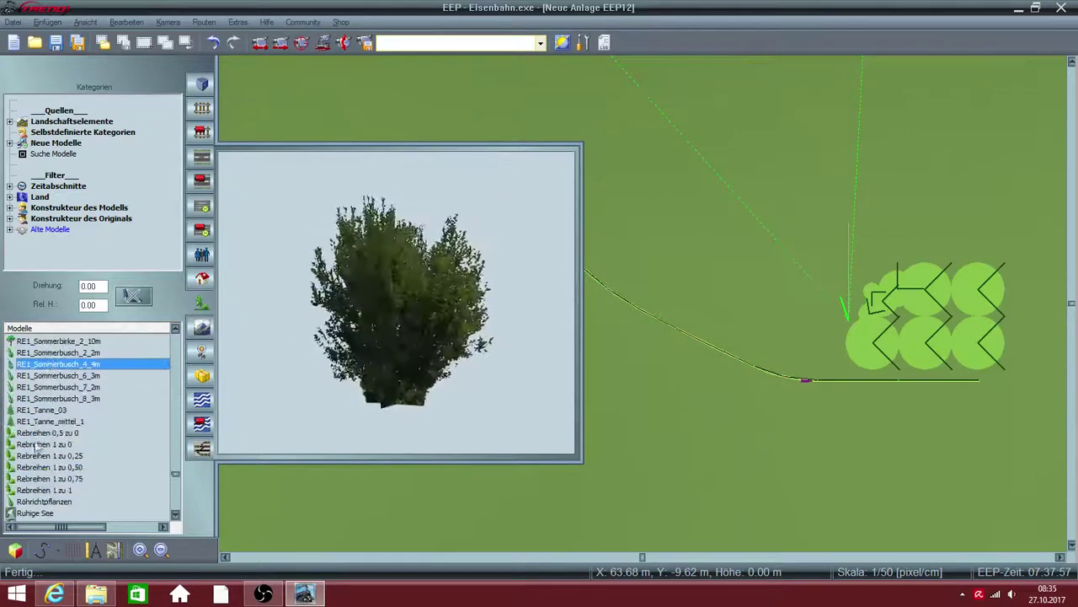
{"action": "key", "text": "Down"}
{"action": "key", "text": "Down"}
{"action": "key", "text": "Down"}
{"action": "key", "text": "Down"}
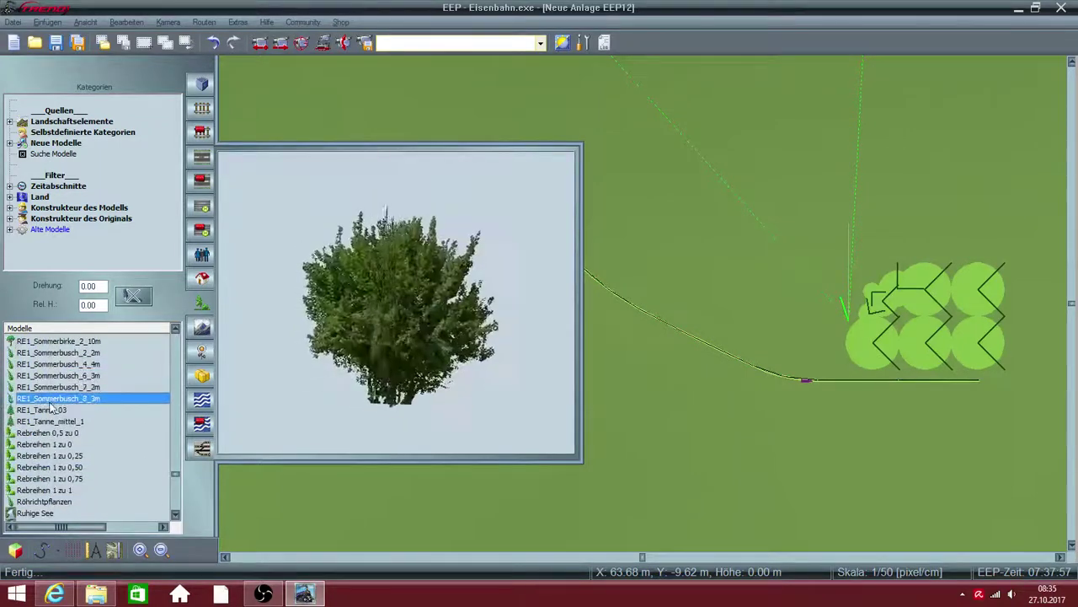
Compare the Rebreihen vine row models from 0,5 zu 0 to 1 zu 0,75 in the preview
{"action": "left_click", "coordinate": [49, 432]}
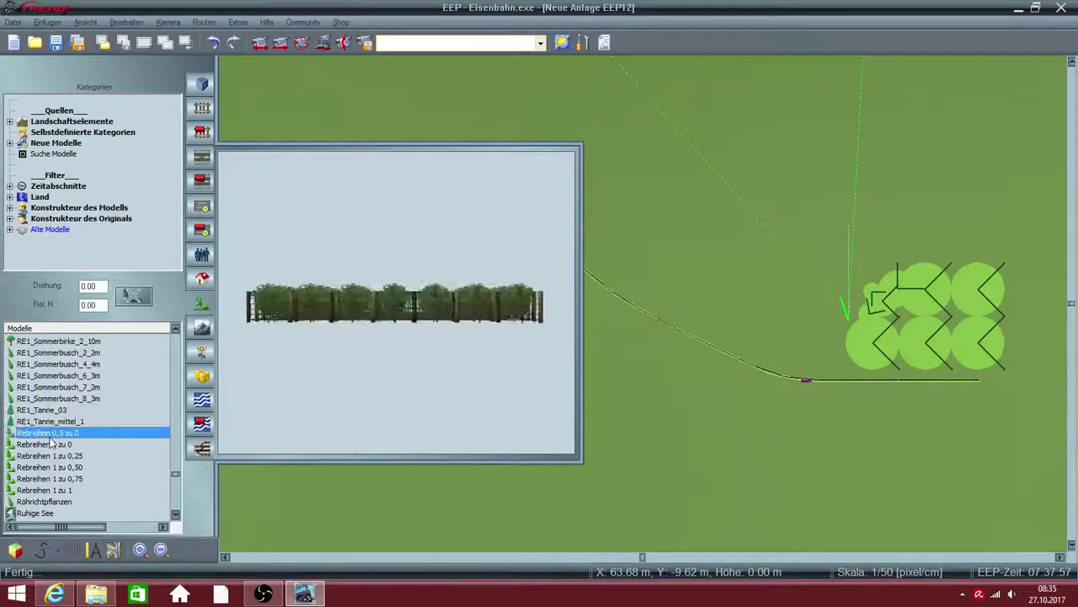
{"action": "left_click_drag", "start_coordinate": [444, 348], "coordinate": [89, 460]}
{"action": "left_click", "coordinate": [63, 446]}
{"action": "left_click", "coordinate": [85, 455]}
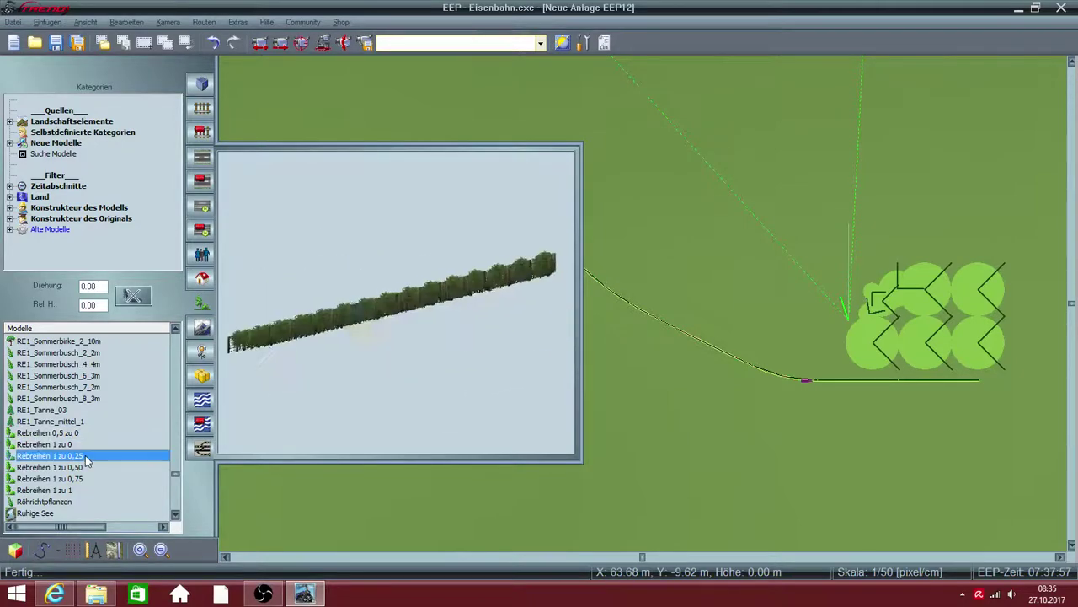
{"action": "left_click_drag", "start_coordinate": [261, 347], "coordinate": [83, 477]}
{"action": "left_click", "coordinate": [82, 478]}
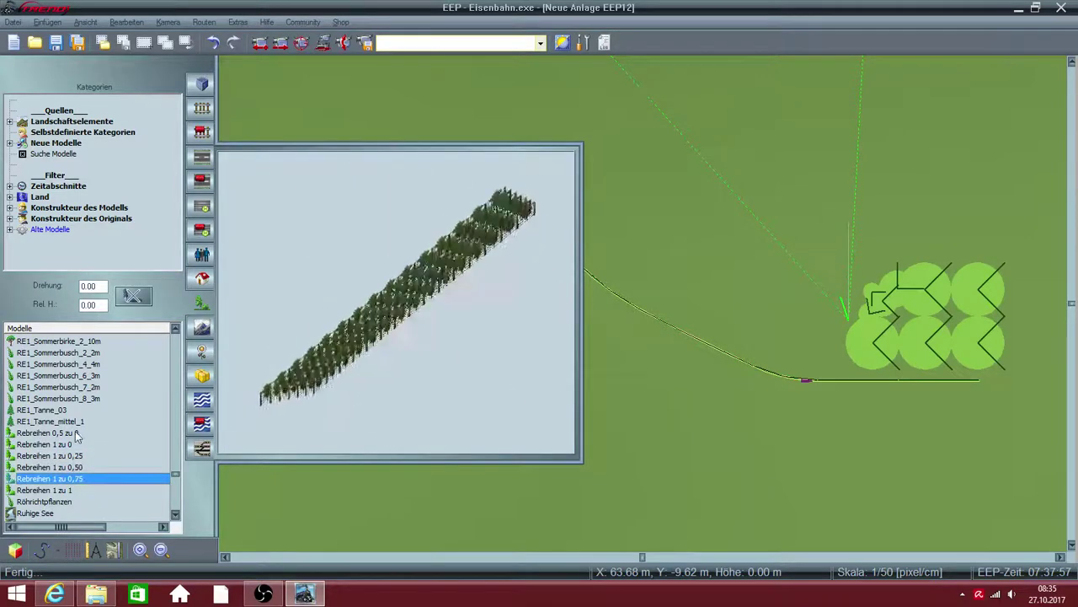
{"action": "left_click", "coordinate": [76, 432]}
{"action": "left_click", "coordinate": [76, 421]}
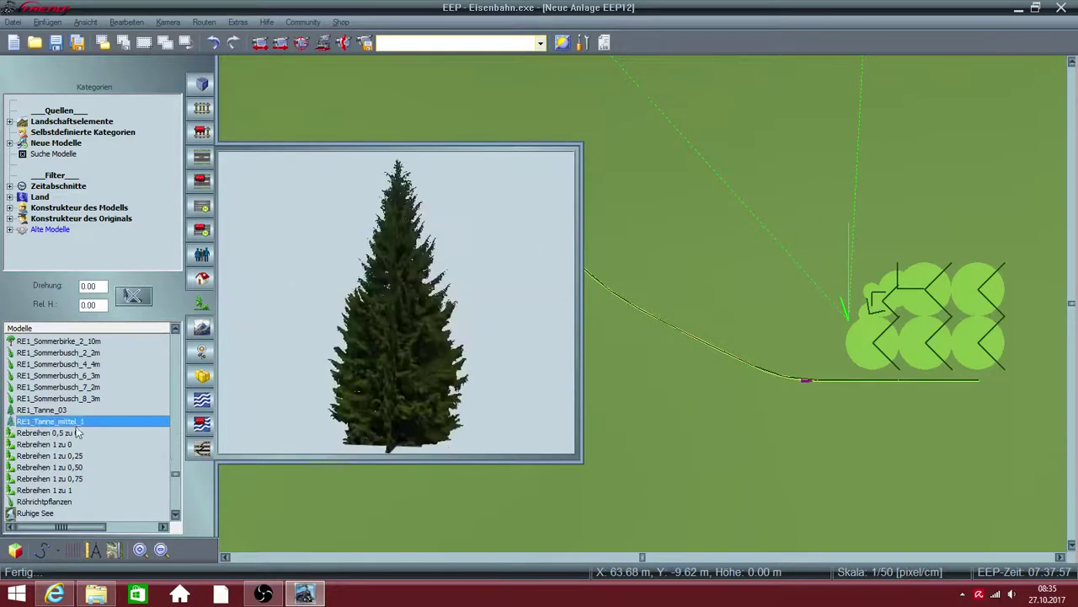
{"action": "left_click", "coordinate": [76, 432]}
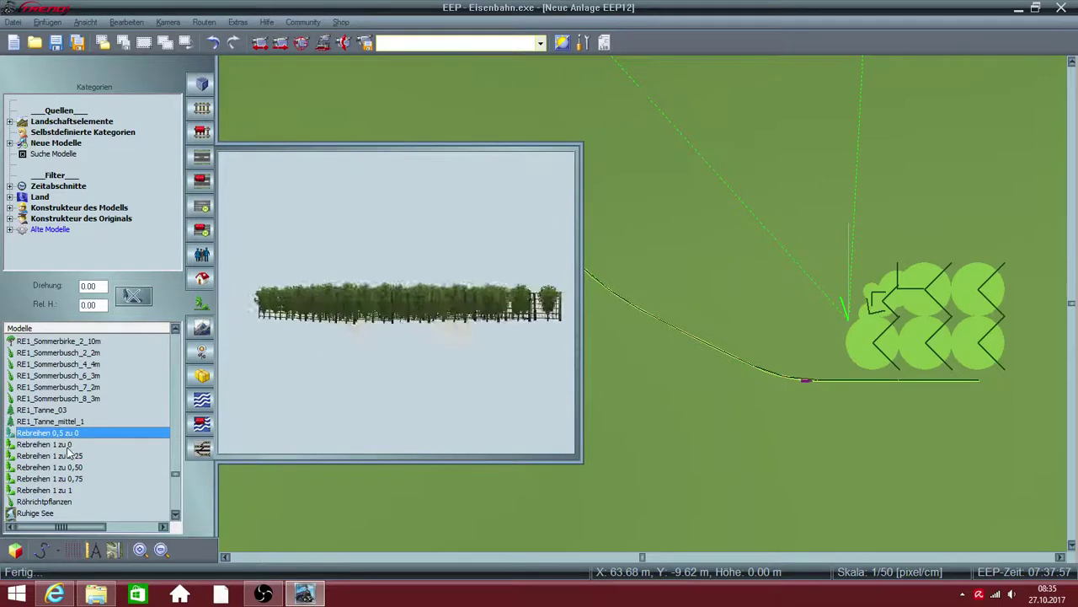
{"action": "left_click", "coordinate": [73, 444]}
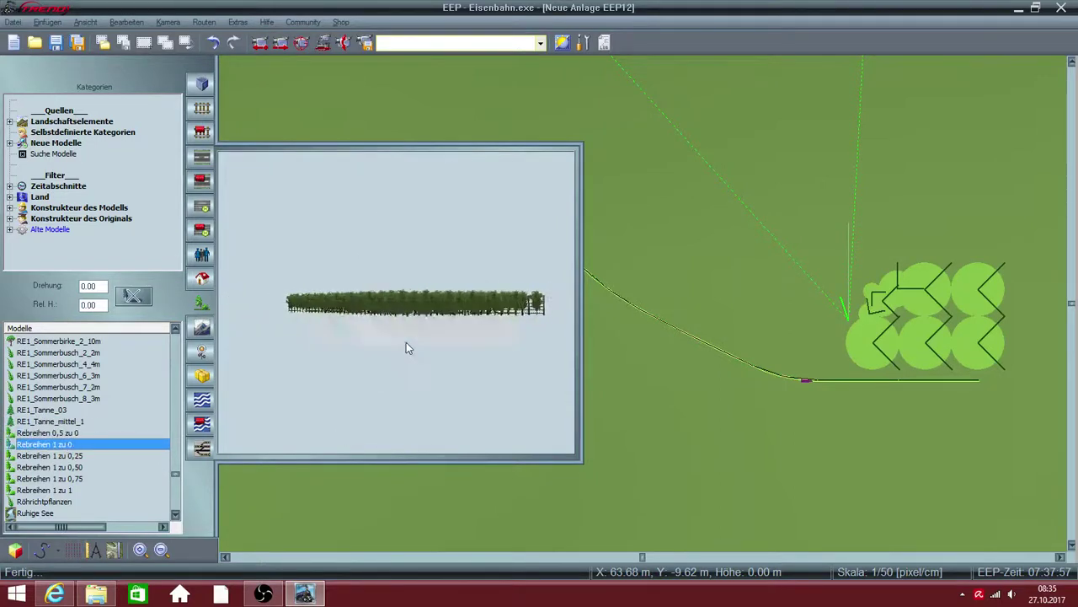
Place seven Rebreihen 0,5 zu 0 vine rows in a loose cluster beside the free end of the curved track
{"action": "left_click", "coordinate": [47, 432]}
{"action": "left_click", "coordinate": [331, 306]}
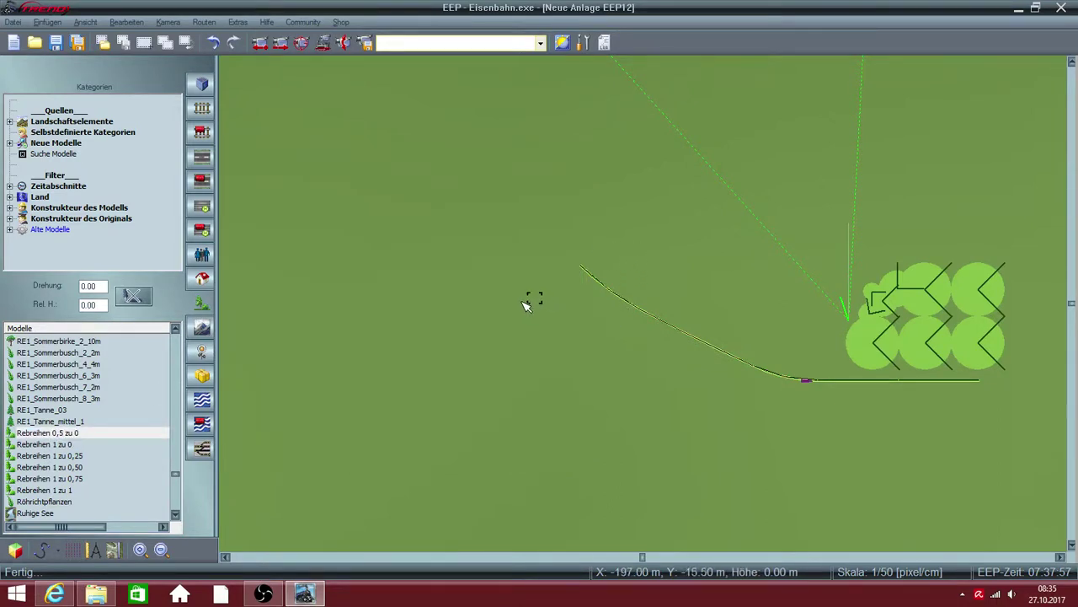
{"action": "mouse_move", "coordinate": [70, 438]}
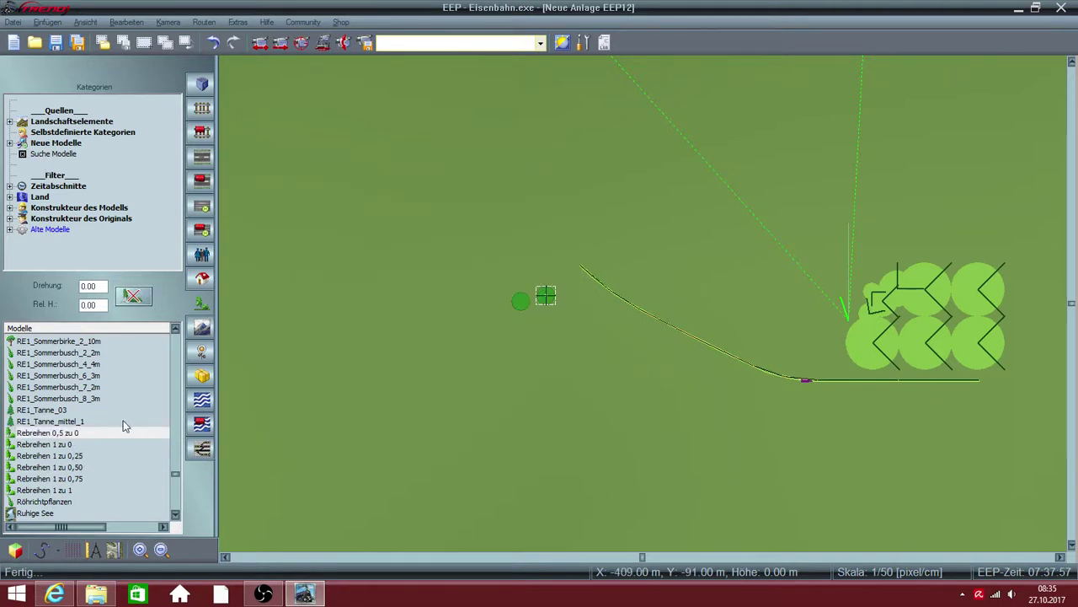
{"action": "left_click", "coordinate": [90, 430]}
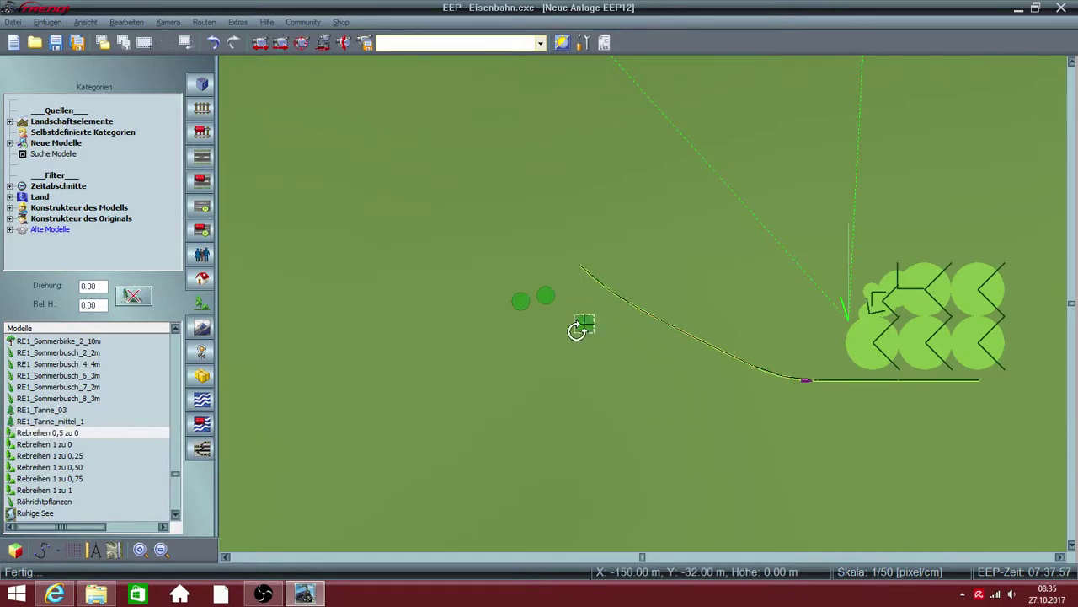
{"action": "mouse_move", "coordinate": [61, 460]}
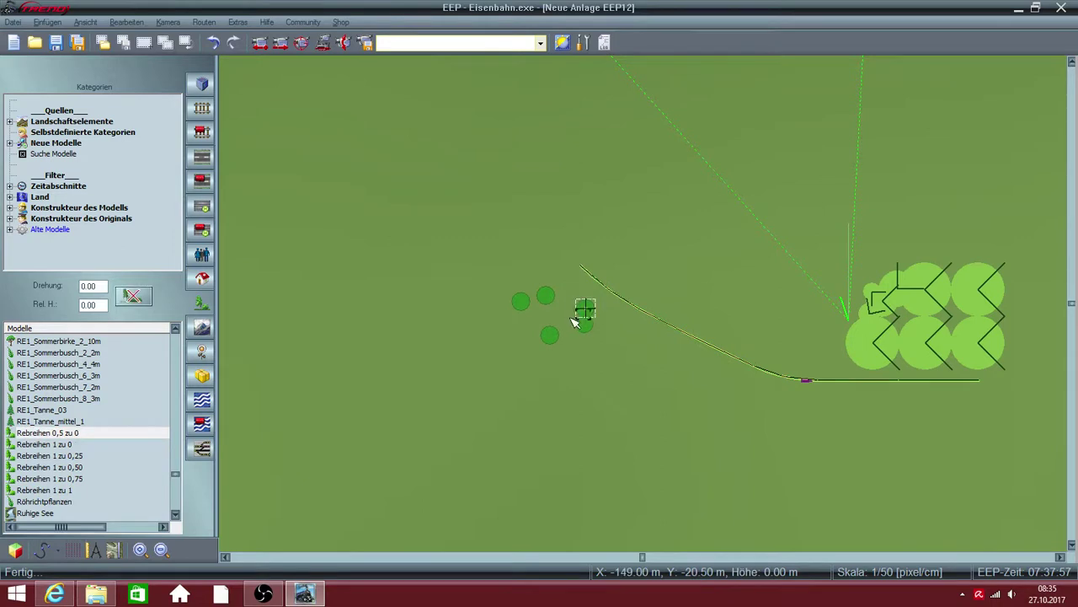
{"action": "left_click", "coordinate": [92, 434]}
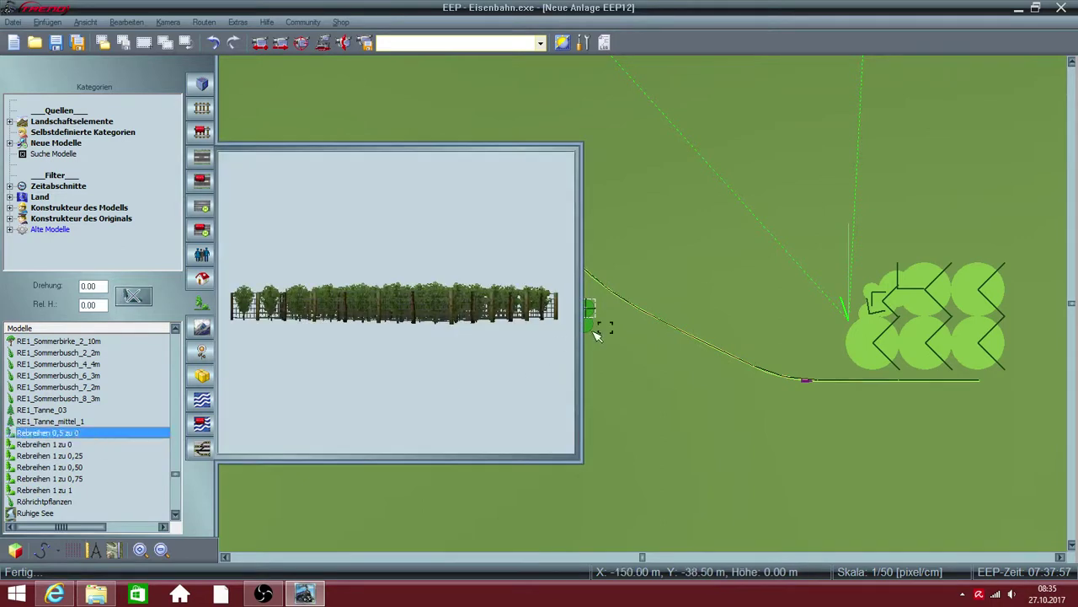
{"action": "mouse_move", "coordinate": [48, 444]}
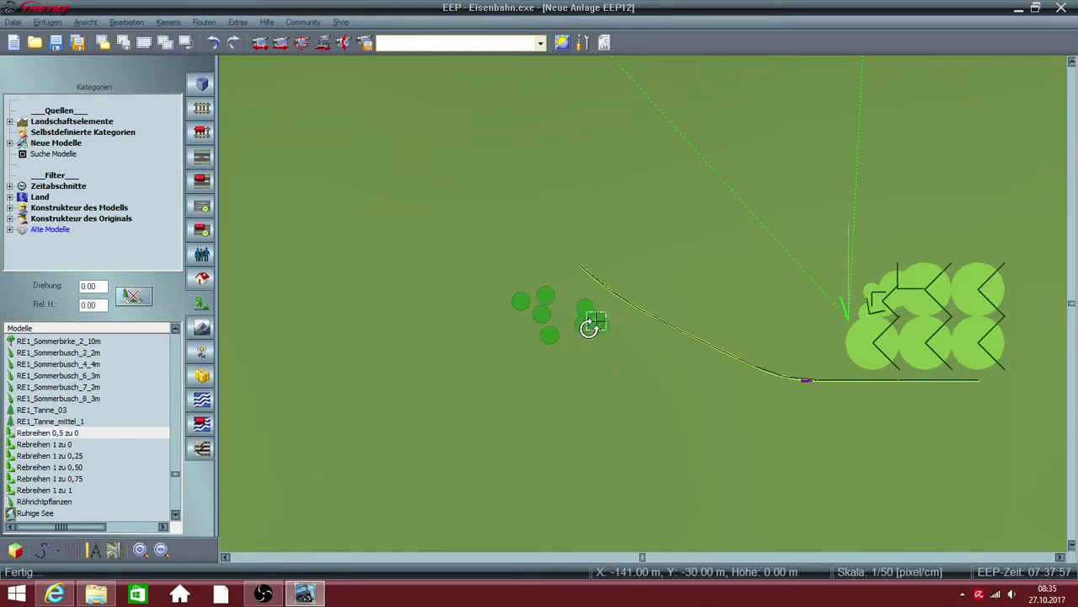
Inspect the assembled cornfield from another angle in the 3D view and return to the 2D plan
{"action": "left_click", "coordinate": [15, 552]}
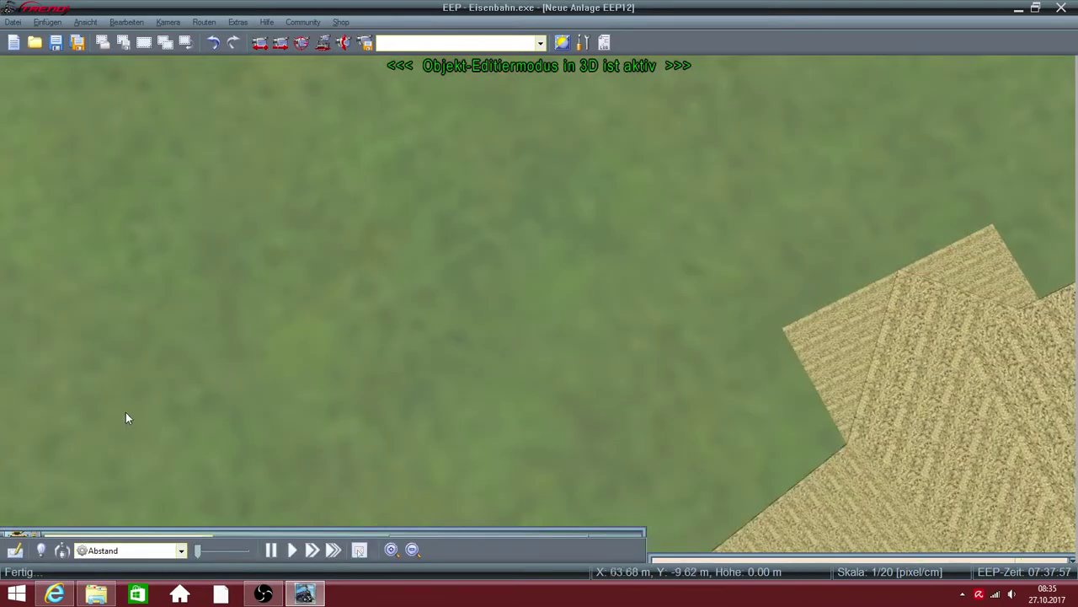
{"action": "key", "text": "Up"}
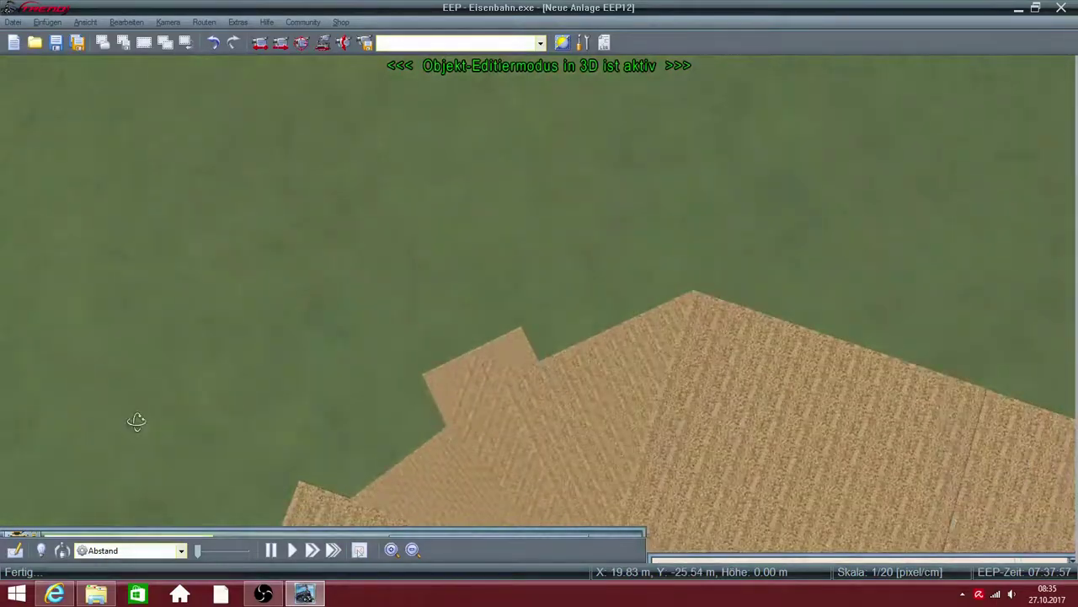
{"action": "key", "text": "Up"}
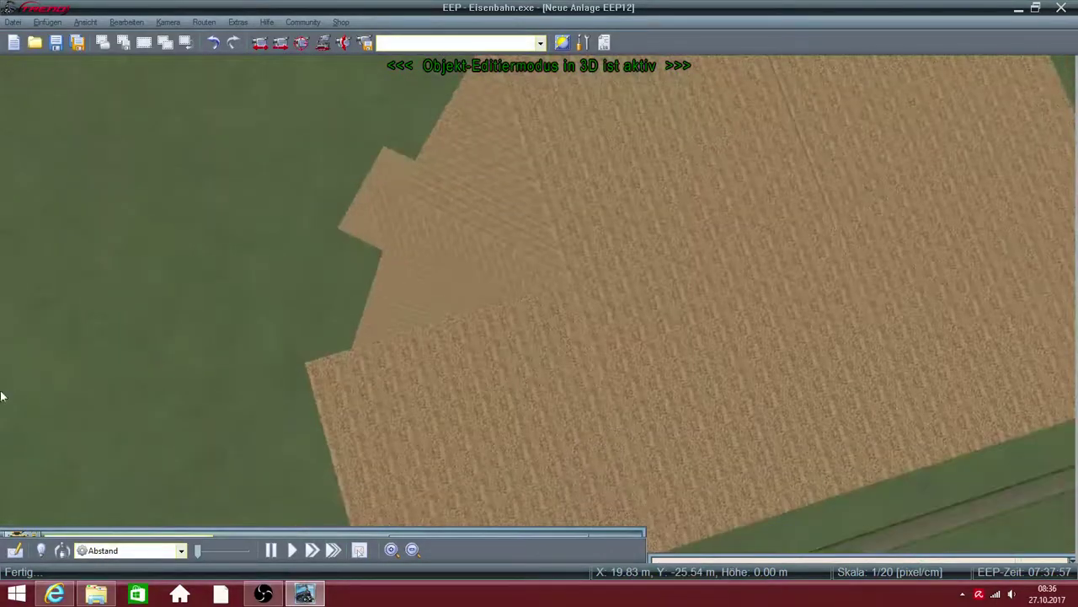
{"action": "left_click", "coordinate": [15, 552]}
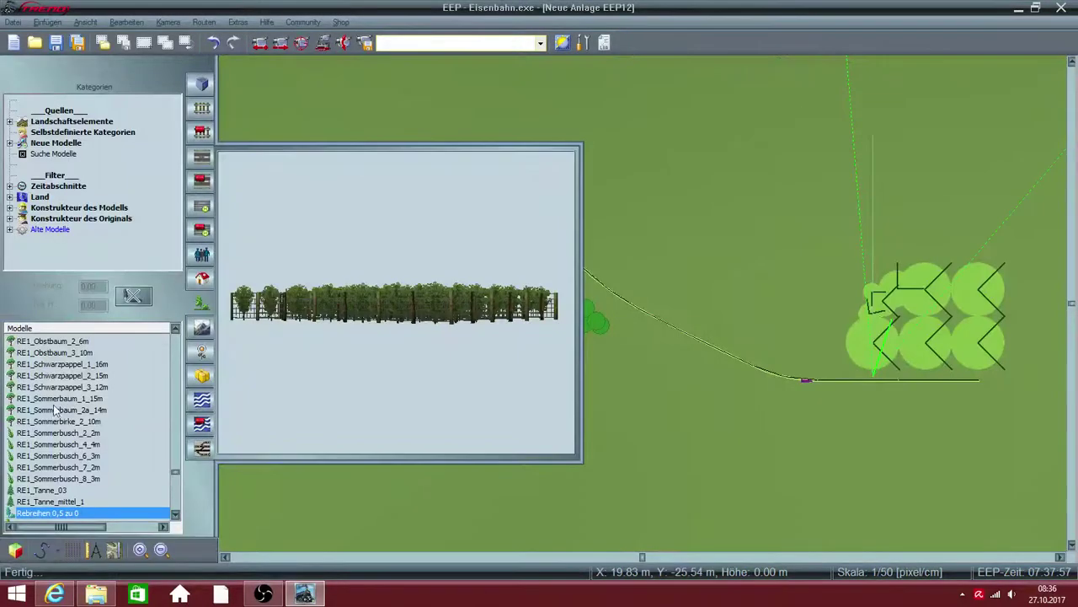
Preview the remaining Rebreihen variants, Röhrichtpflanzen and the two Ruhige See models
{"action": "scroll", "coordinate": [55, 476], "scroll_direction": "down", "scroll_amount": 3}
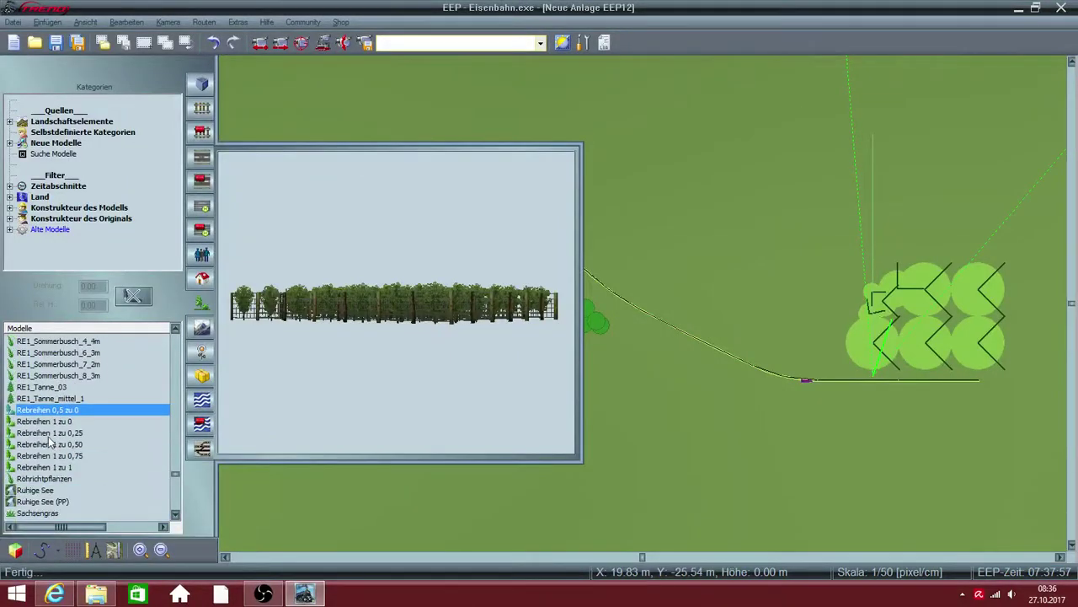
{"action": "key", "text": "Down"}
{"action": "key", "text": "Down"}
{"action": "key", "text": "Down"}
{"action": "key", "text": "Down"}
{"action": "key", "text": "Down"}
{"action": "key", "text": "Down"}
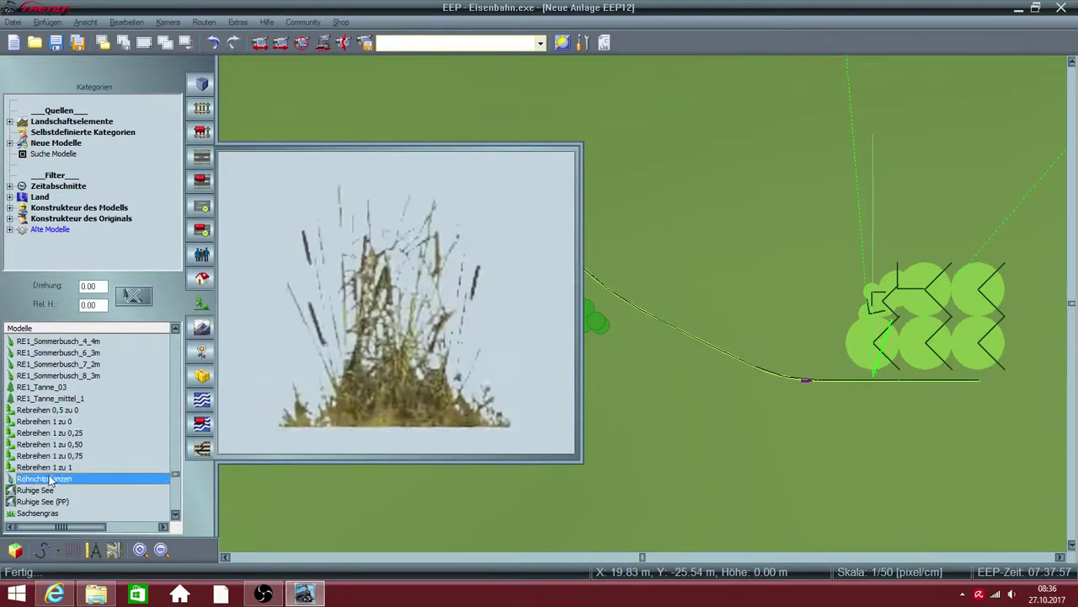
{"action": "left_click", "coordinate": [46, 491]}
{"action": "left_click", "coordinate": [46, 502]}
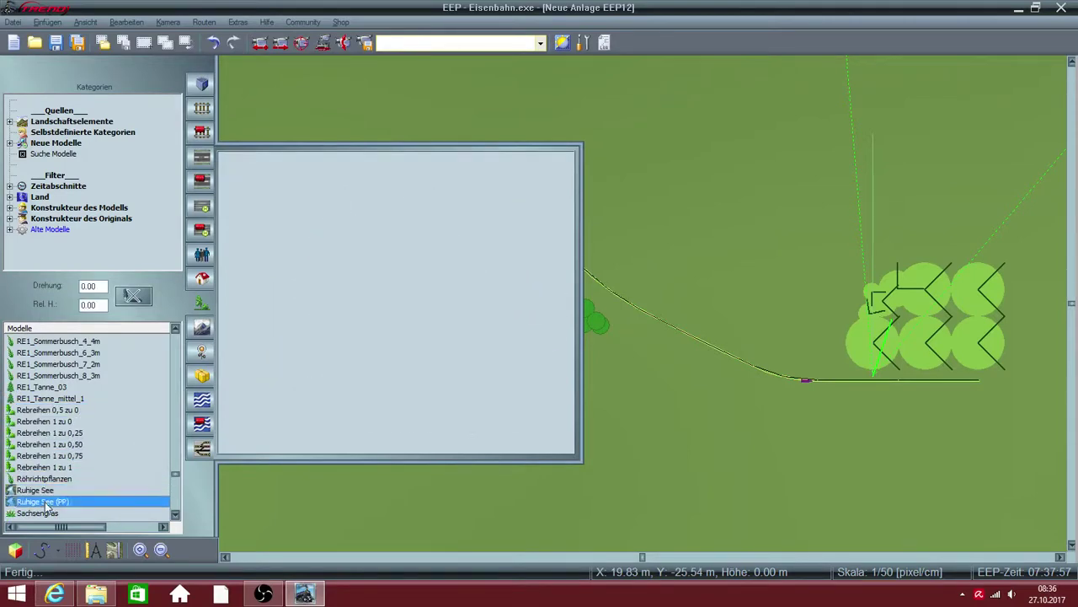
Preview the Sachsengras grass variants, Schafe, Schaffner 1 and Schilf models
{"action": "scroll", "coordinate": [47, 503], "scroll_direction": "down", "scroll_amount": 3}
{"action": "left_click", "coordinate": [36, 411]}
{"action": "left_click", "coordinate": [38, 422]}
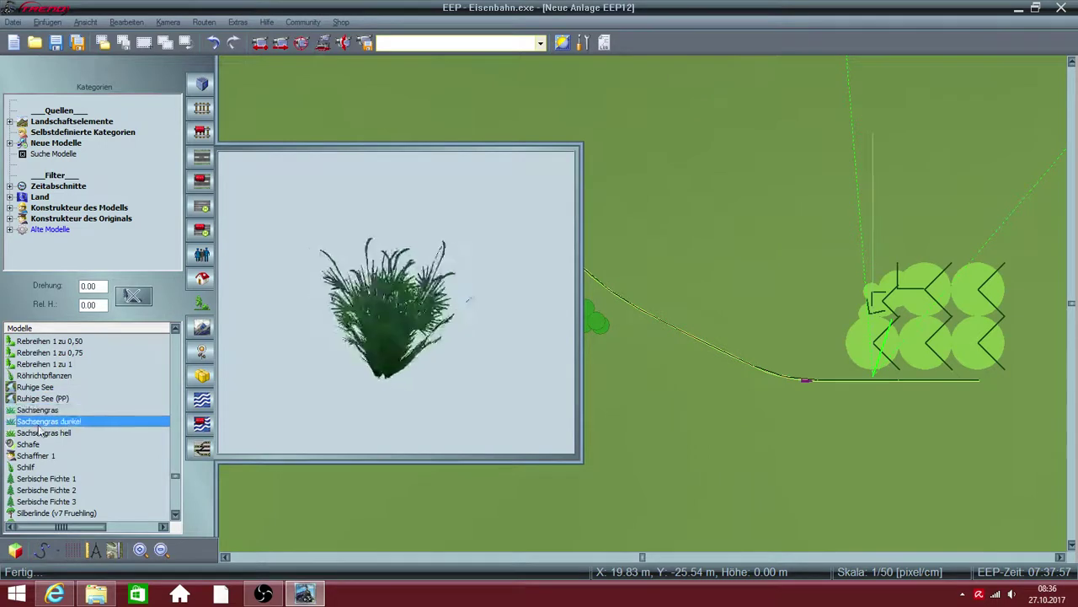
{"action": "left_click", "coordinate": [38, 432]}
{"action": "left_click", "coordinate": [37, 444]}
{"action": "left_click", "coordinate": [37, 467]}
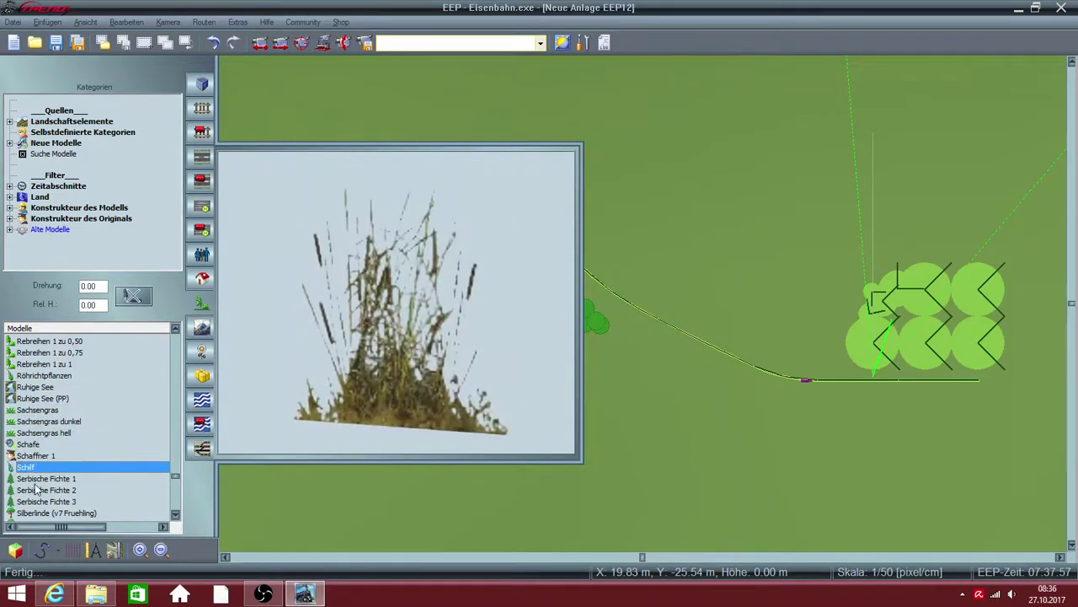
{"action": "left_click", "coordinate": [33, 457]}
{"action": "left_click", "coordinate": [34, 466]}
Preview the Serbische Fichte 1, 2 and 3 spruce models
{"action": "left_click", "coordinate": [34, 479]}
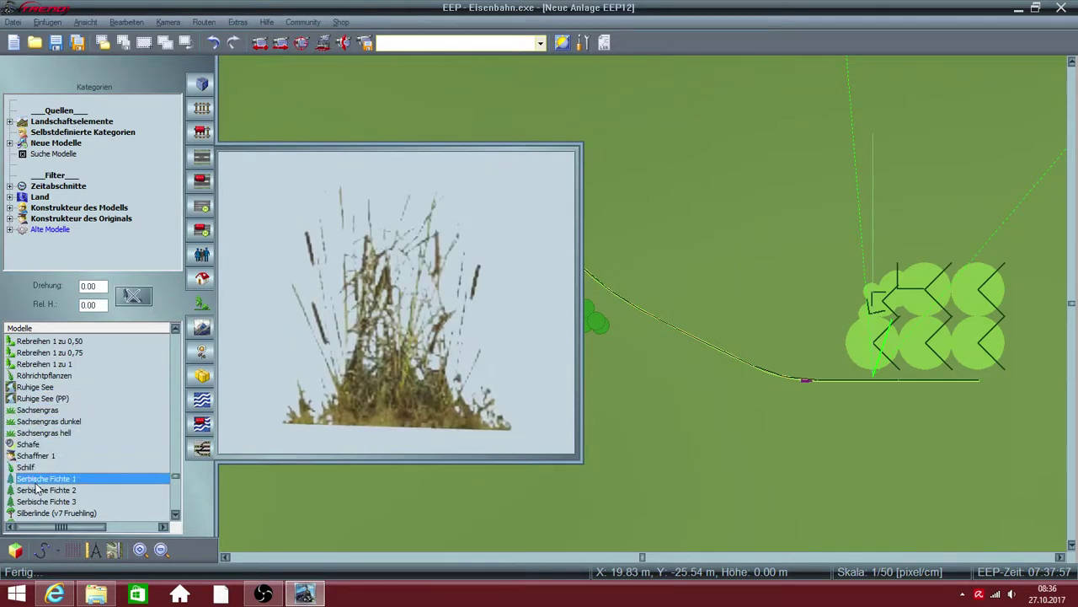
{"action": "left_click", "coordinate": [35, 490]}
{"action": "scroll", "coordinate": [36, 497], "scroll_direction": "down", "scroll_amount": 3}
{"action": "left_click", "coordinate": [37, 399]}
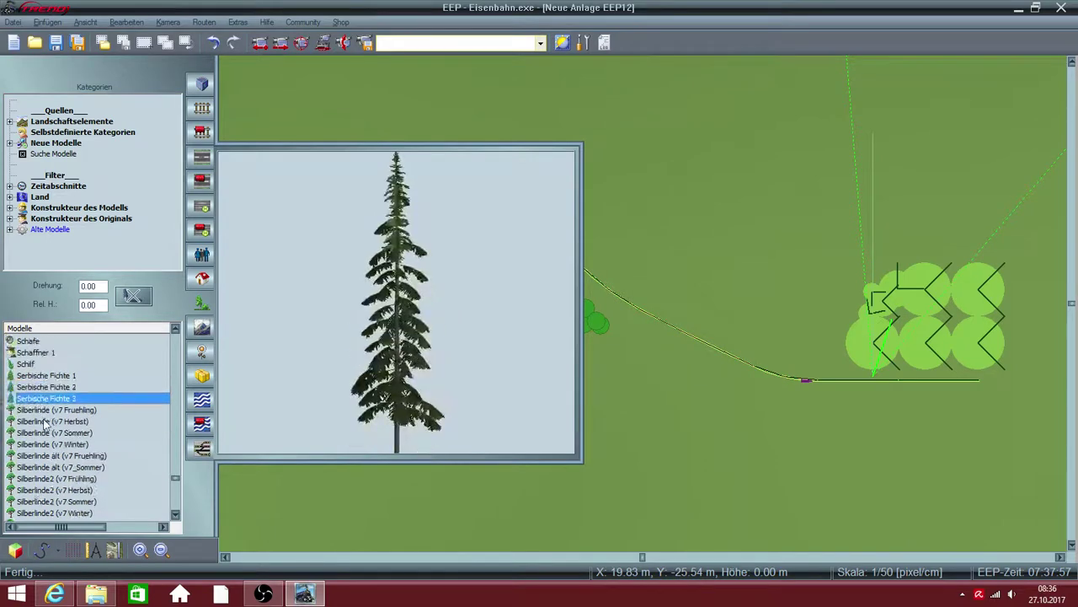
Preview the seasonal variants of the Silberlinde, Silberlinde alt and Silberlinde2 trees
{"action": "left_click", "coordinate": [37, 421]}
{"action": "left_click", "coordinate": [37, 443]}
{"action": "left_click", "coordinate": [37, 455]}
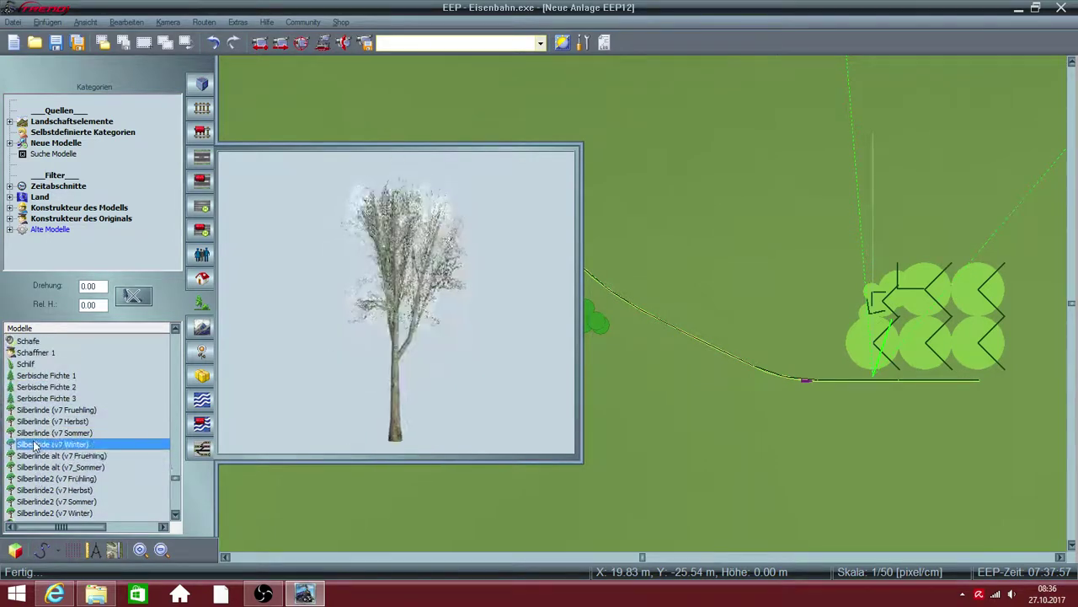
{"action": "left_click", "coordinate": [37, 466]}
{"action": "left_click", "coordinate": [37, 490]}
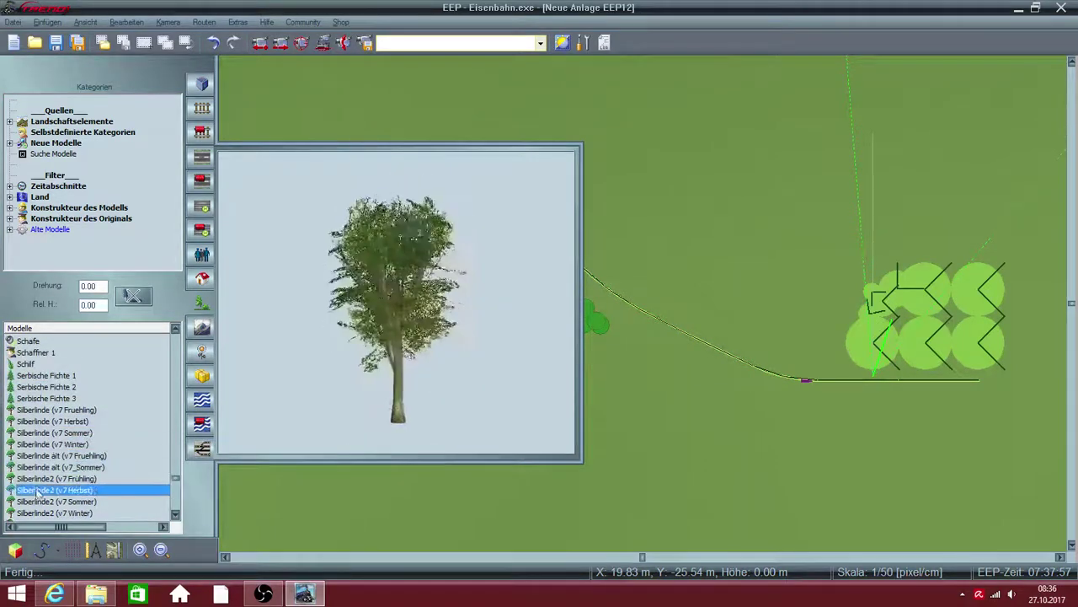
{"action": "scroll", "coordinate": [36, 500], "scroll_direction": "down", "scroll_amount": 4}
{"action": "left_click", "coordinate": [37, 364]}
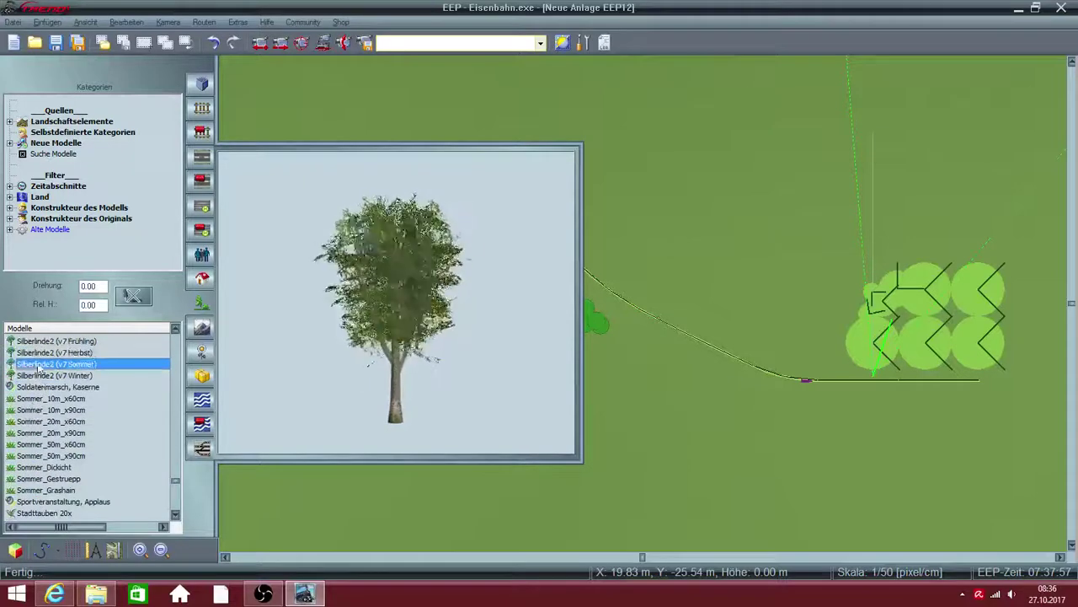
{"action": "left_click", "coordinate": [39, 376]}
Preview the Sommer grass strips in 10, 20 and 50 m lengths and the Sommer_Dickicht thicket
{"action": "left_click", "coordinate": [41, 399]}
{"action": "left_click", "coordinate": [42, 410]}
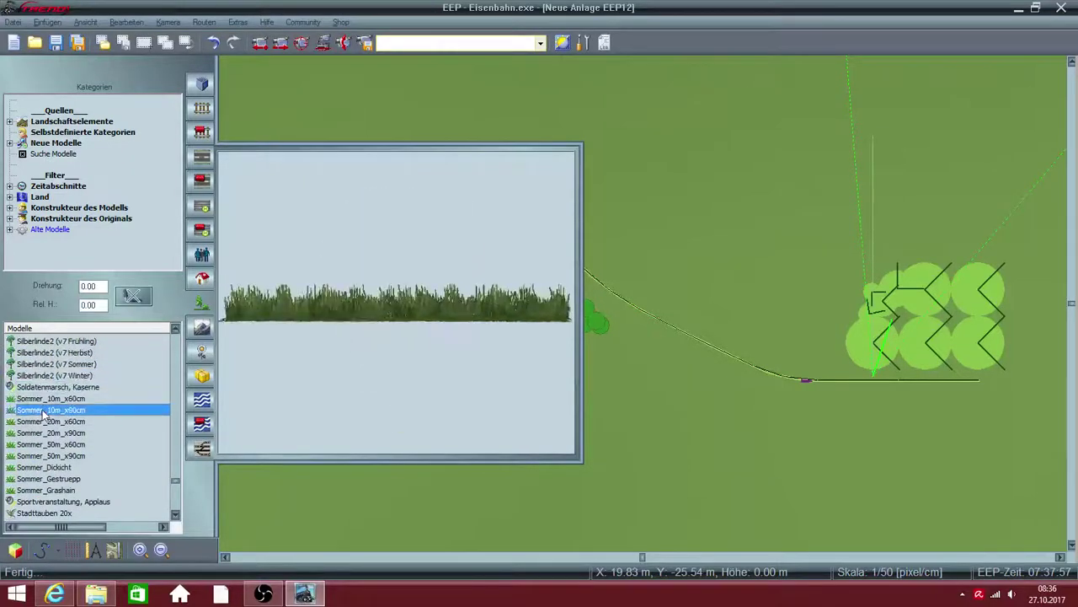
{"action": "left_click", "coordinate": [40, 421]}
{"action": "left_click", "coordinate": [39, 432]}
{"action": "left_click", "coordinate": [38, 444]}
{"action": "left_click", "coordinate": [37, 467]}
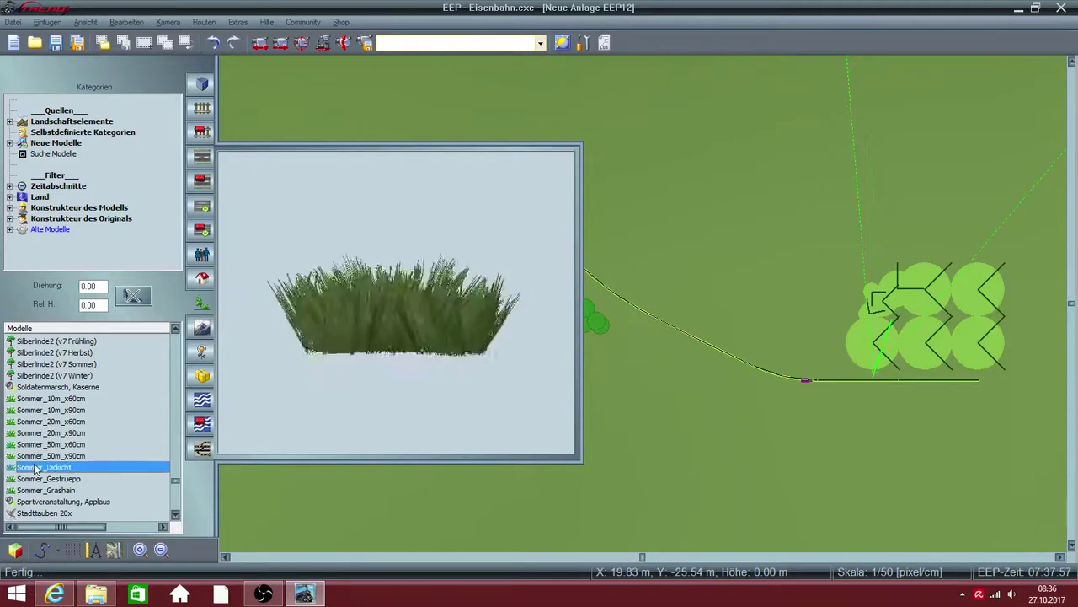
Preview the Sportveranstaltung, Applaus sound, the Stadttauben 20x pigeons and the Stein rocks through Stein3
{"action": "left_click", "coordinate": [33, 501]}
{"action": "scroll", "coordinate": [34, 421], "scroll_direction": "down", "scroll_amount": 4}
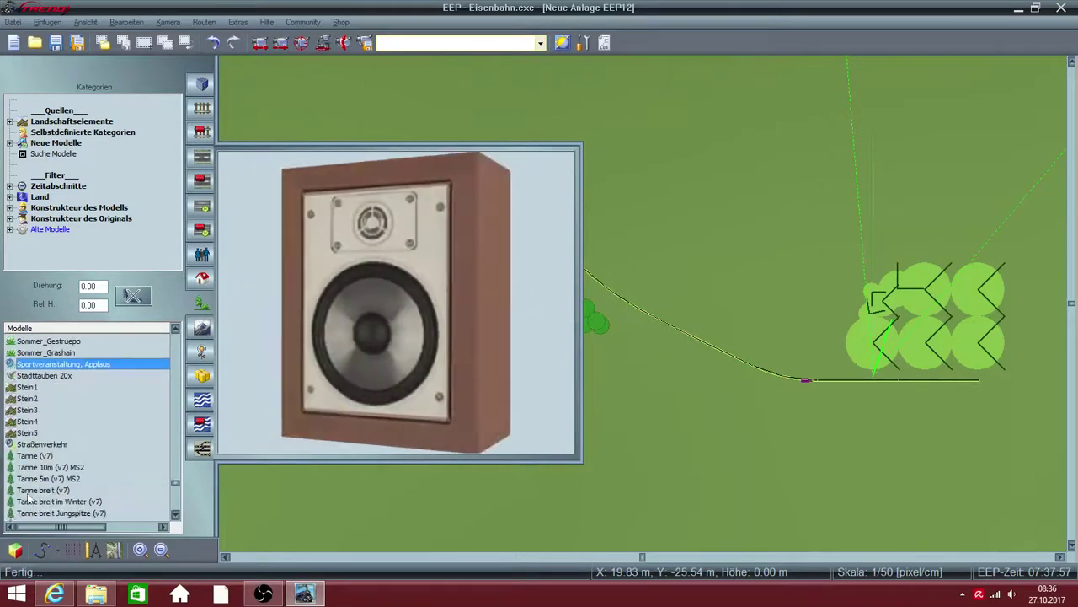
{"action": "left_click", "coordinate": [34, 377]}
{"action": "left_click", "coordinate": [34, 387]}
{"action": "left_click", "coordinate": [34, 411]}
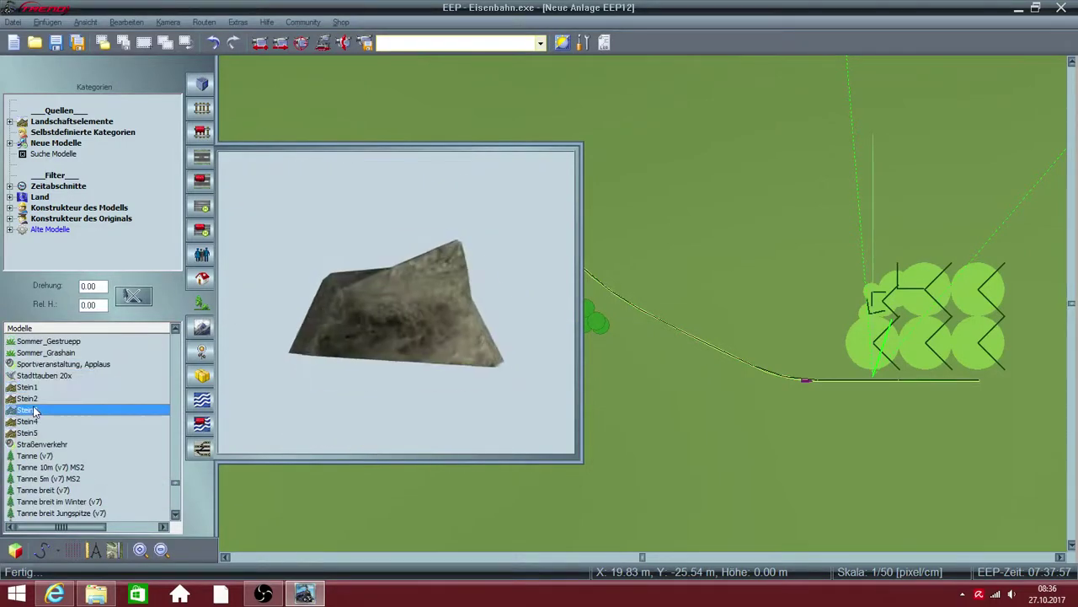
Preview the Stein4 and Stein5 rocks and the Straßenverkehr sound
{"action": "left_click", "coordinate": [27, 421]}
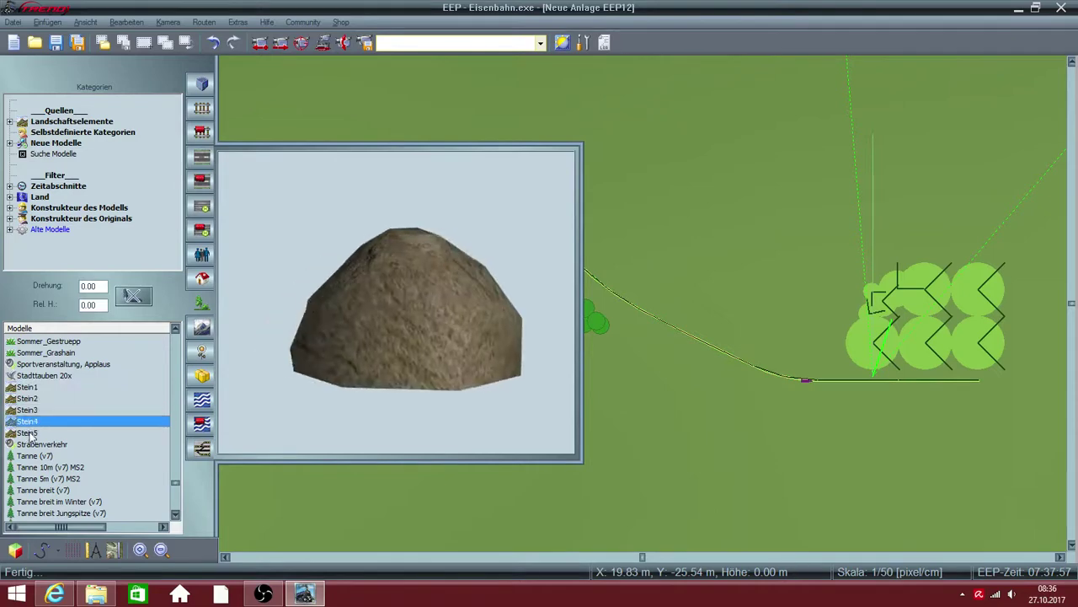
{"action": "left_click", "coordinate": [29, 432]}
{"action": "left_click", "coordinate": [33, 444]}
Preview the Tanne (v7) firs, including wide, winter and narrow variants, and the Tanne1 firs from 8m to 16m
{"action": "left_click", "coordinate": [37, 456]}
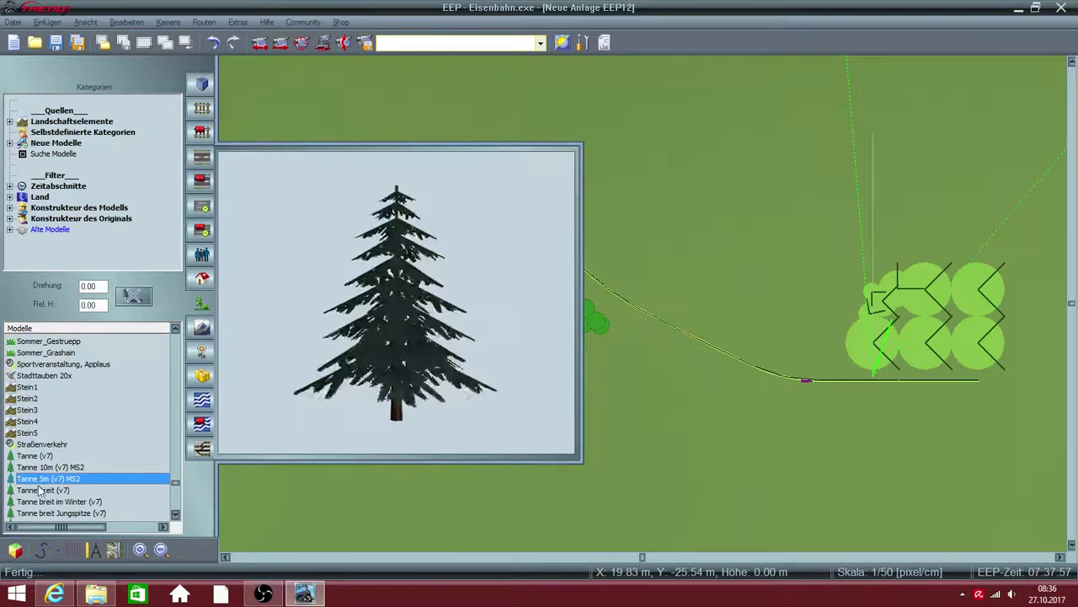
{"action": "left_click", "coordinate": [42, 501]}
{"action": "scroll", "coordinate": [38, 472], "scroll_direction": "down", "scroll_amount": 4}
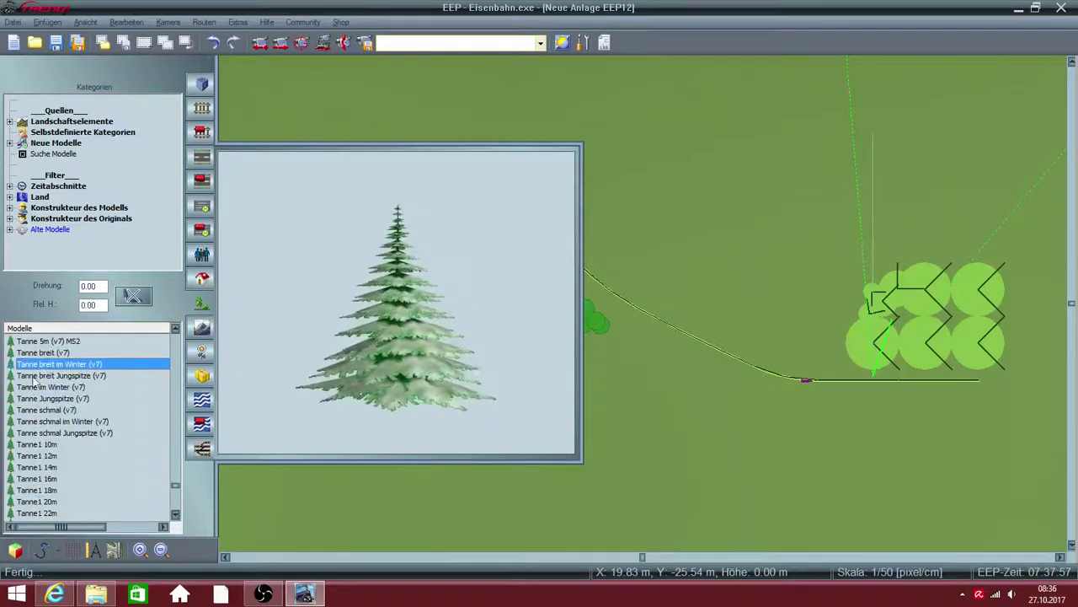
{"action": "left_click", "coordinate": [37, 432]}
{"action": "left_click", "coordinate": [40, 455]}
{"action": "left_click", "coordinate": [38, 466]}
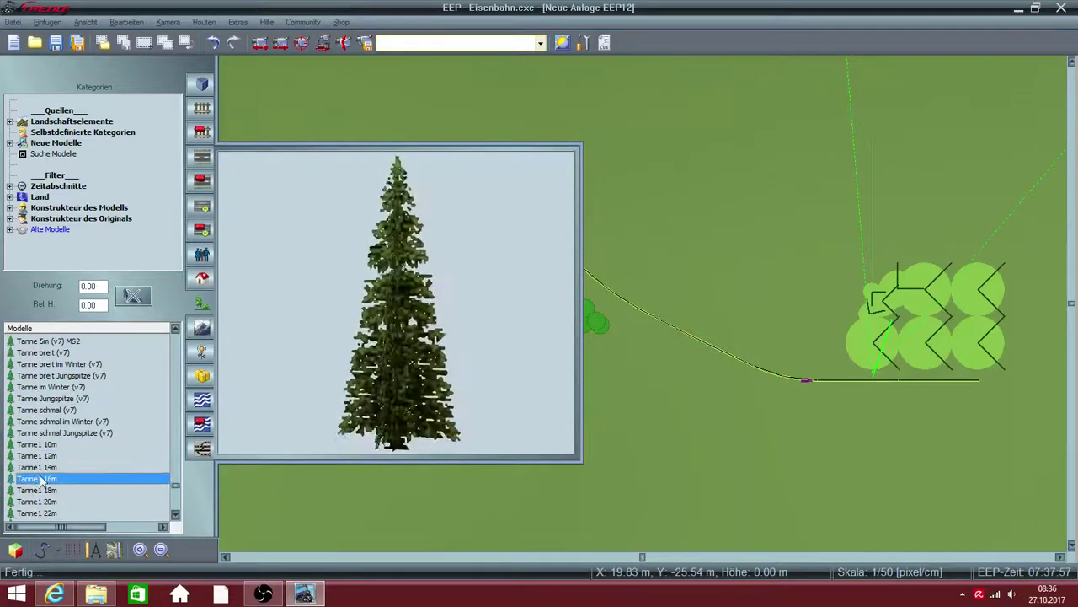
{"action": "left_click", "coordinate": [38, 478]}
{"action": "scroll", "coordinate": [25, 480], "scroll_direction": "down", "scroll_amount": 4}
{"action": "left_click", "coordinate": [46, 421]}
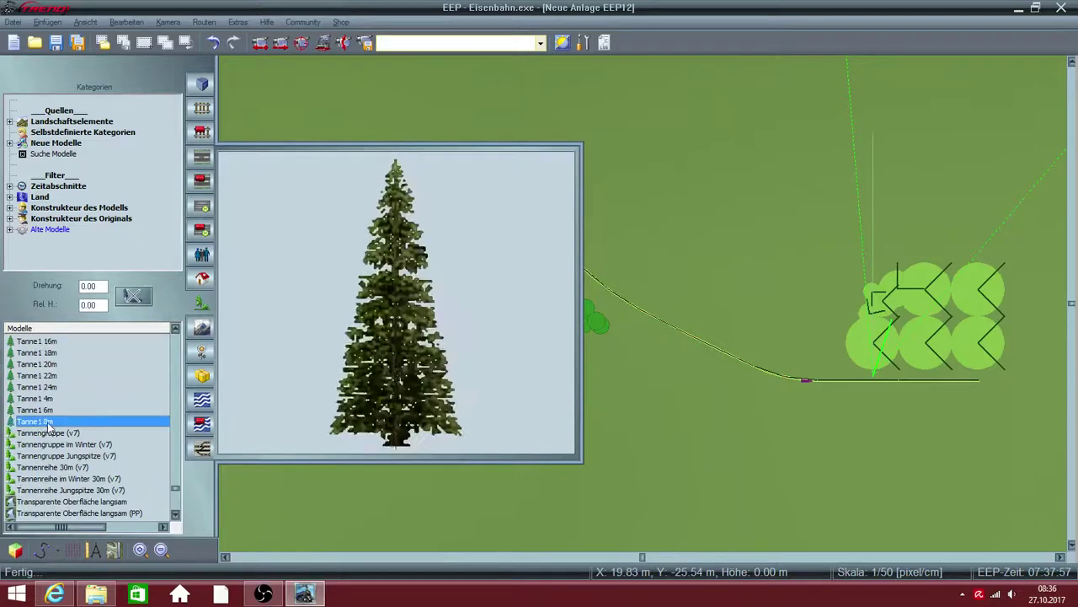
Preview the summer, winter and Jungspitze variants of Tannengruppe and the 30m Tannenreihe models
{"action": "left_click", "coordinate": [48, 432]}
{"action": "left_click", "coordinate": [48, 444]}
{"action": "left_click", "coordinate": [49, 455]}
{"action": "left_click", "coordinate": [49, 478]}
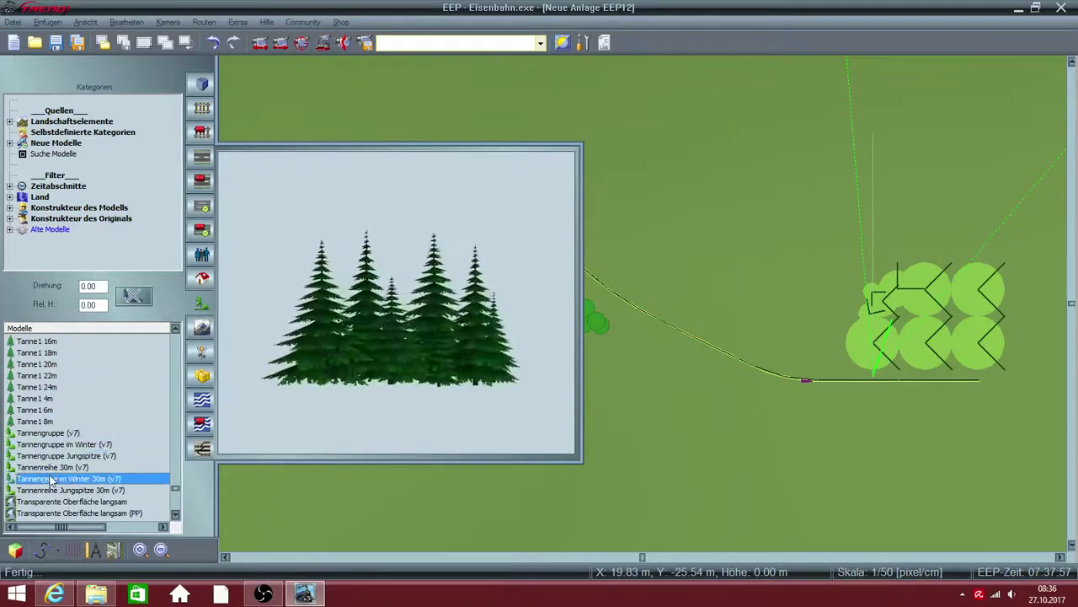
{"action": "left_click", "coordinate": [48, 490]}
Preview the Transparente and Trübe Oberfläche water surfaces and the Uferreihe1 and Uferreihe2 6m SG1 tree rows
{"action": "left_click", "coordinate": [48, 501]}
{"action": "scroll", "coordinate": [47, 489], "scroll_direction": "down", "scroll_amount": 4}
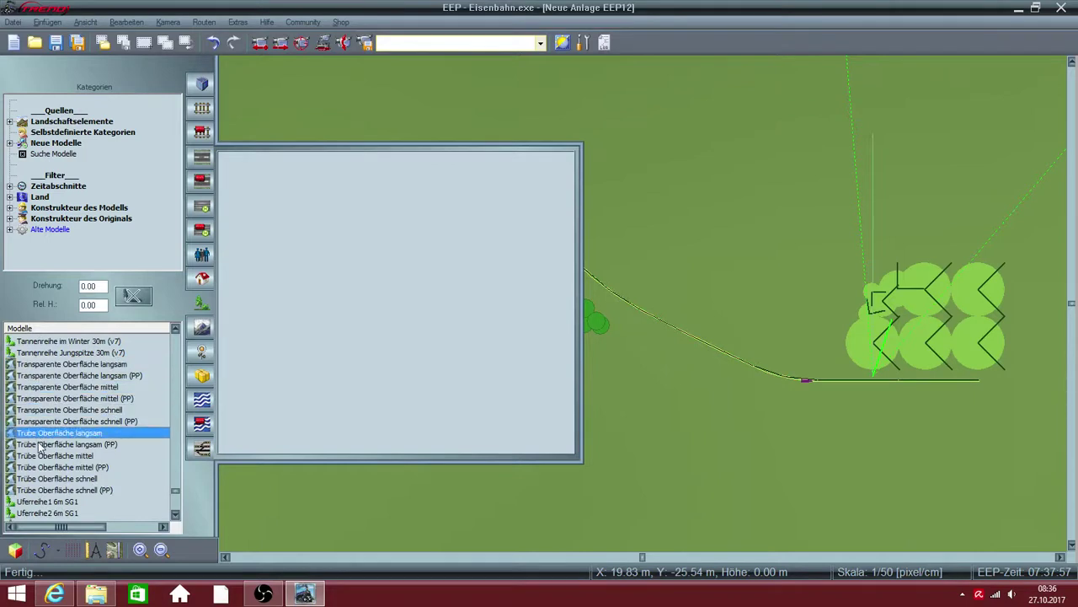
{"action": "left_click", "coordinate": [42, 501]}
{"action": "scroll", "coordinate": [42, 472], "scroll_direction": "down", "scroll_amount": 4}
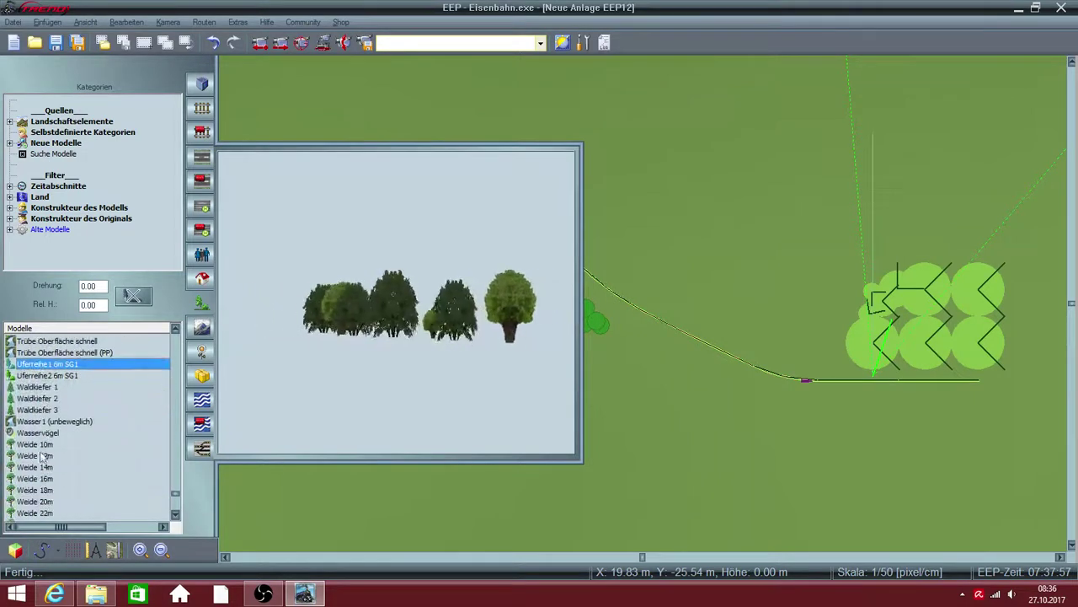
{"action": "left_click", "coordinate": [39, 375]}
Preview the Waldkiefer 1, 2 and 3 pines, the Wasser1 (unbeweglich) surface and the Wasservögel sound
{"action": "left_click", "coordinate": [40, 387]}
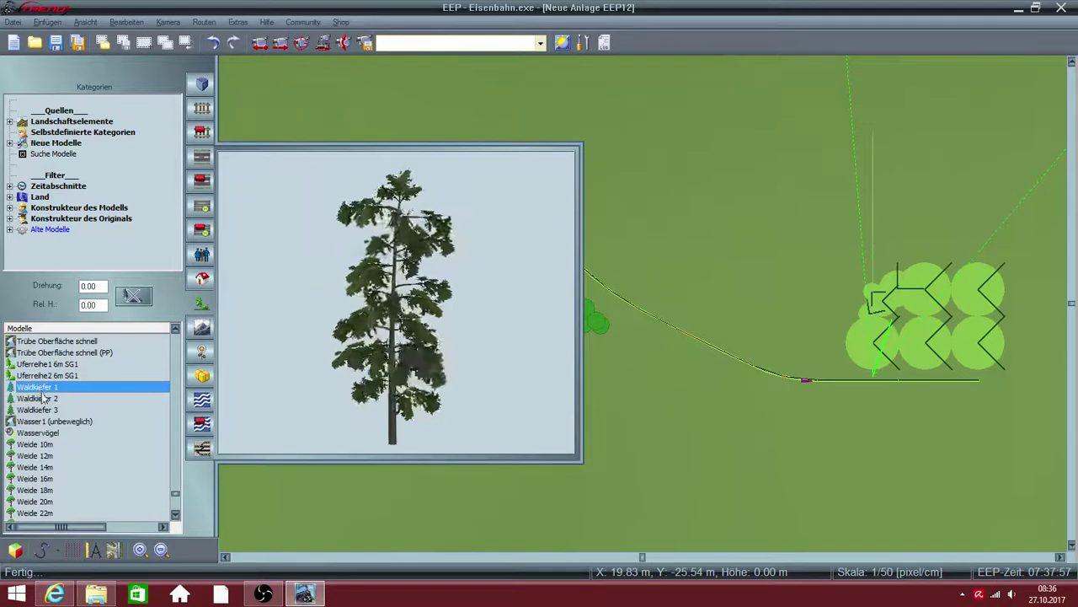
{"action": "left_click", "coordinate": [42, 398]}
{"action": "left_click", "coordinate": [42, 410]}
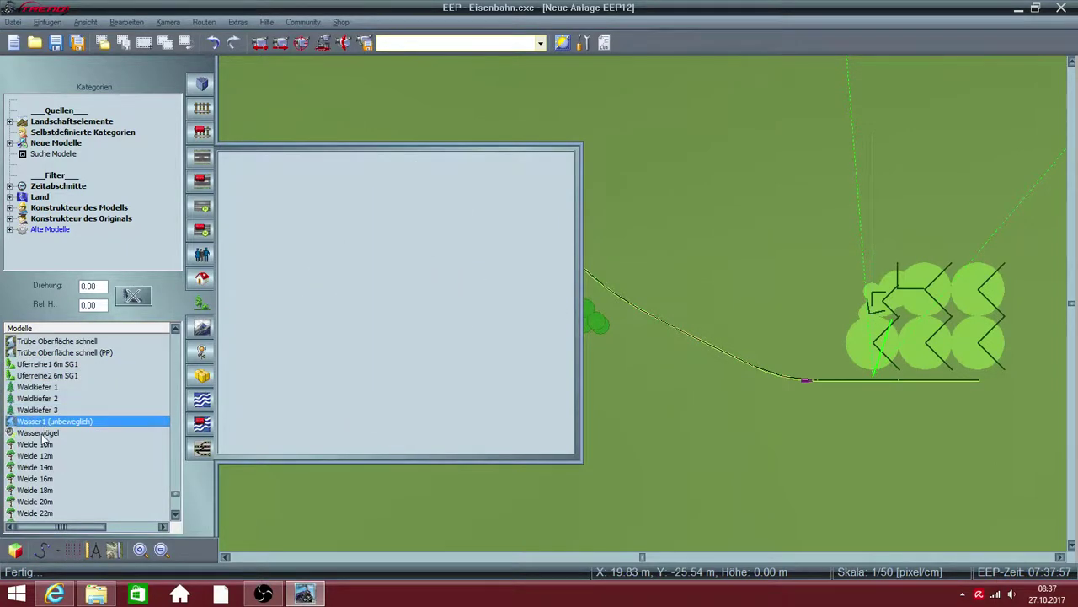
{"action": "left_click", "coordinate": [42, 433]}
Preview the Weide 10m and 14m willows, Wildschwein Eber1, Wind, Windmühle and the first Winterbaum2 trees
{"action": "left_click", "coordinate": [42, 445]}
{"action": "left_click", "coordinate": [36, 467]}
{"action": "scroll", "coordinate": [35, 474], "scroll_direction": "down", "scroll_amount": 4}
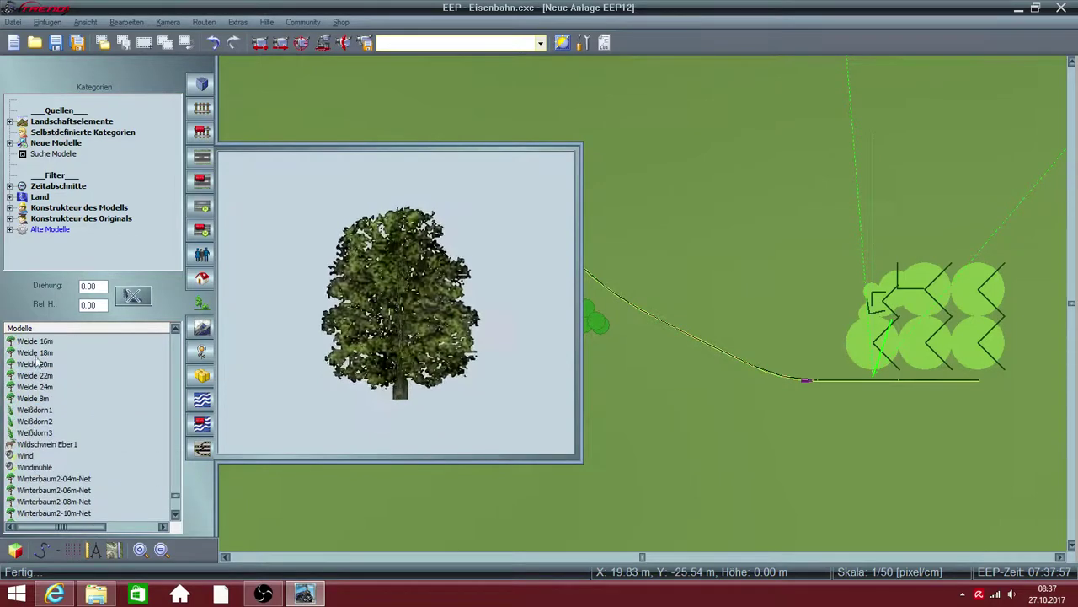
{"action": "left_click", "coordinate": [36, 445]}
{"action": "key", "text": "Down"}
{"action": "key", "text": "Down"}
{"action": "key", "text": "Down"}
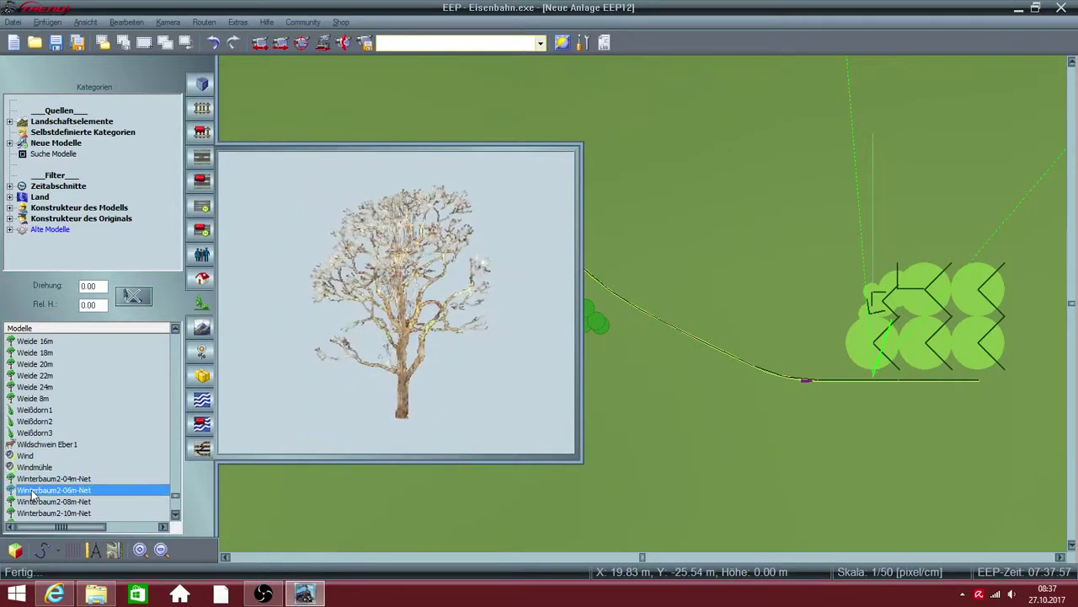
Preview the Winterbaum3 winter trees and the Winterbusch3 and Winterbusch4 shrubs
{"action": "scroll", "coordinate": [32, 496], "scroll_direction": "down", "scroll_amount": 4}
{"action": "left_click", "coordinate": [43, 422]}
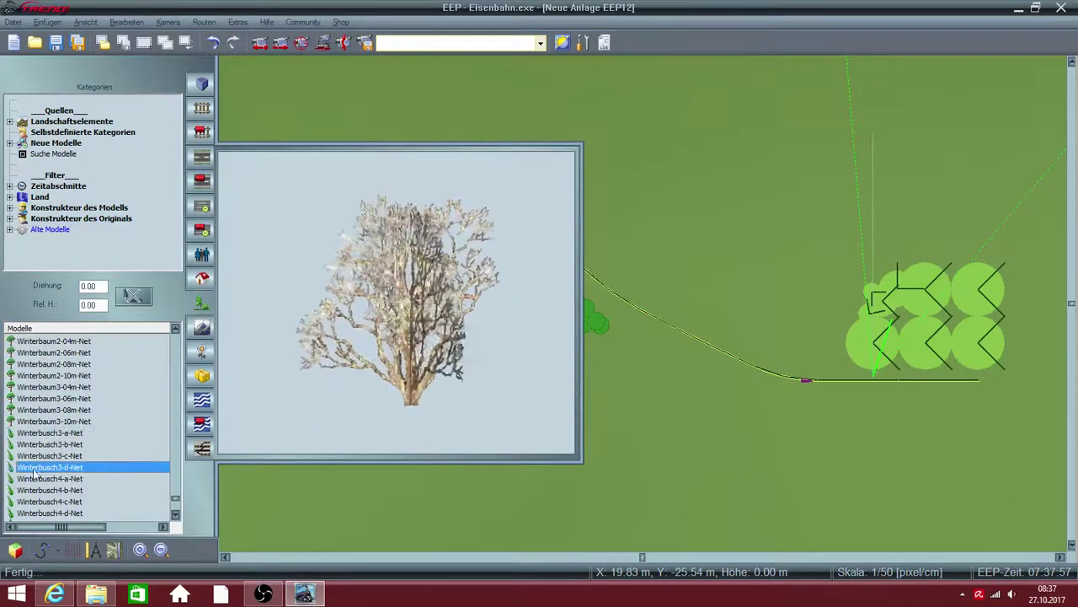
{"action": "scroll", "coordinate": [34, 472], "scroll_direction": "down", "scroll_amount": 4}
{"action": "left_click", "coordinate": [39, 398]}
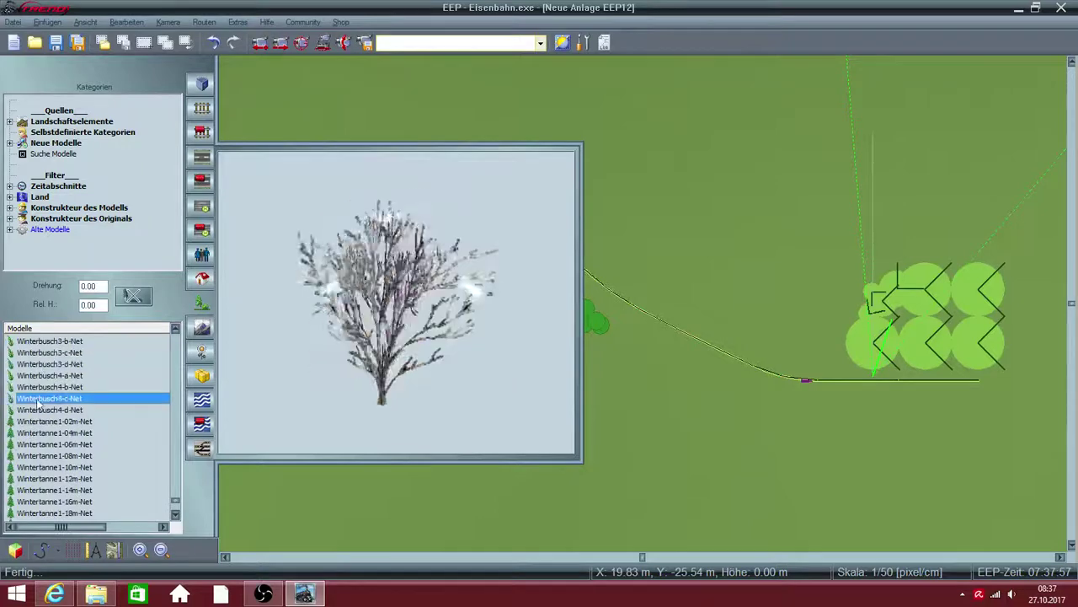
Preview the Wintertanne1 to Wintertanne4 snowy firs in various heights, ending on Wintertanne3-12m-Net
{"action": "left_click", "coordinate": [40, 432]}
{"action": "scroll", "coordinate": [28, 497], "scroll_direction": "down", "scroll_amount": 7}
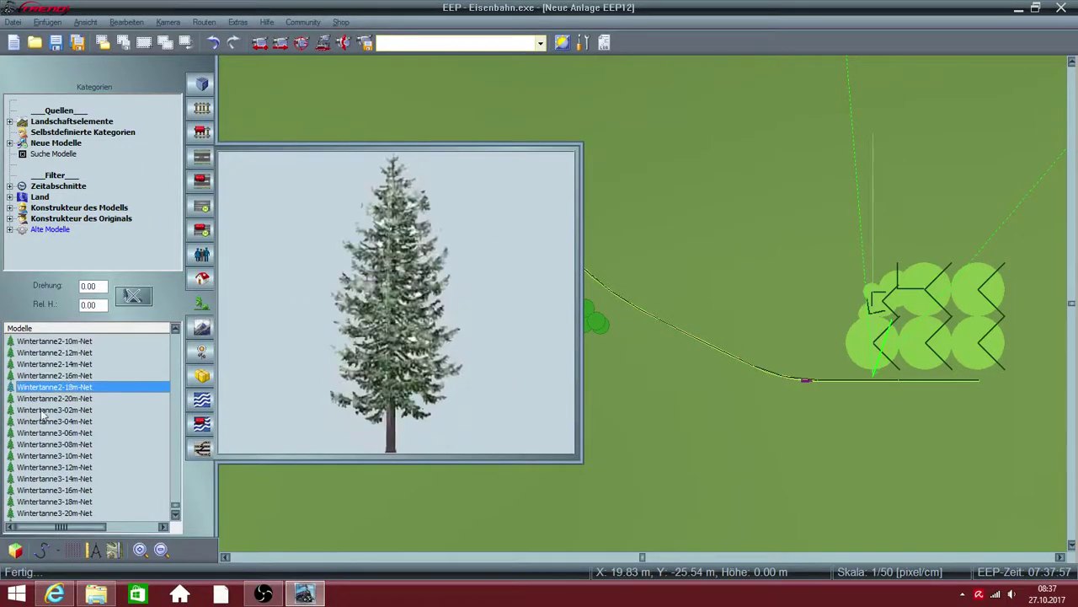
{"action": "left_click", "coordinate": [36, 467]}
{"action": "left_click", "coordinate": [32, 490]}
{"action": "scroll", "coordinate": [32, 498], "scroll_direction": "down", "scroll_amount": 4}
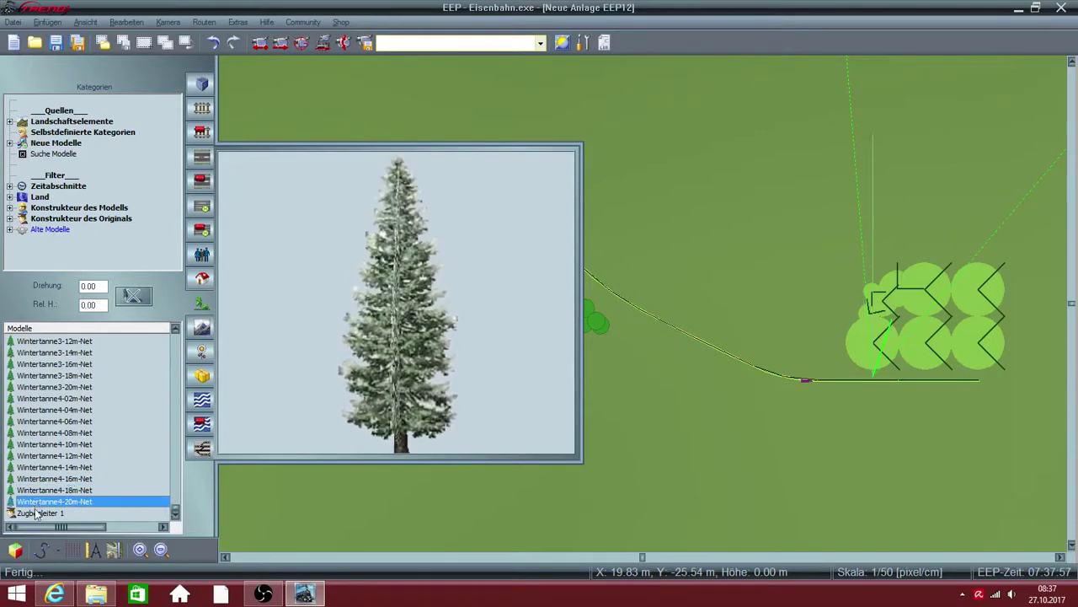
{"action": "left_click_drag", "start_coordinate": [35, 520], "coordinate": [52, 377]}
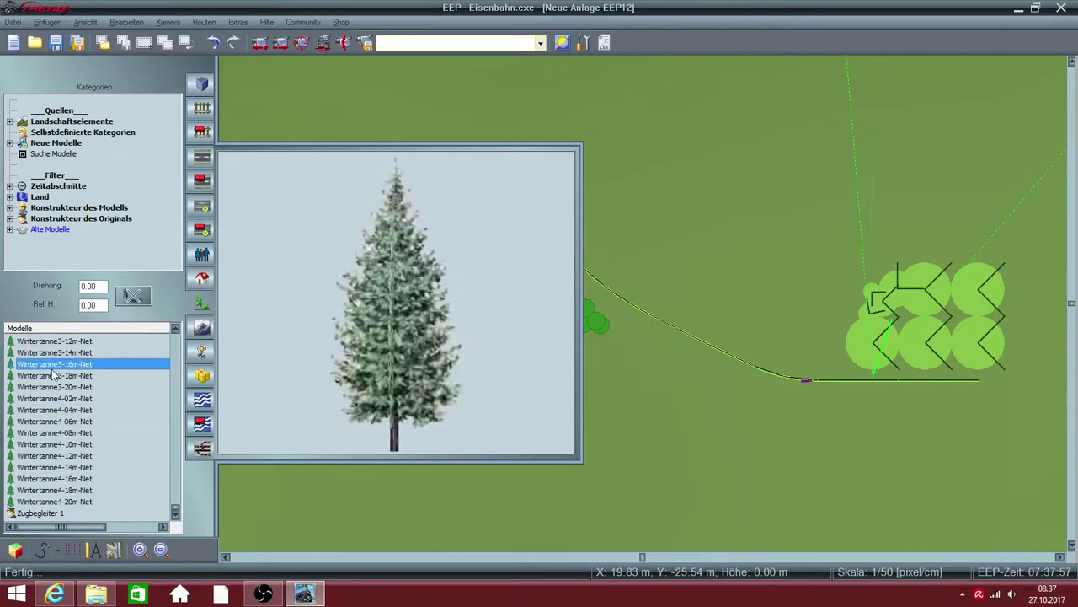
{"action": "left_click", "coordinate": [59, 340]}
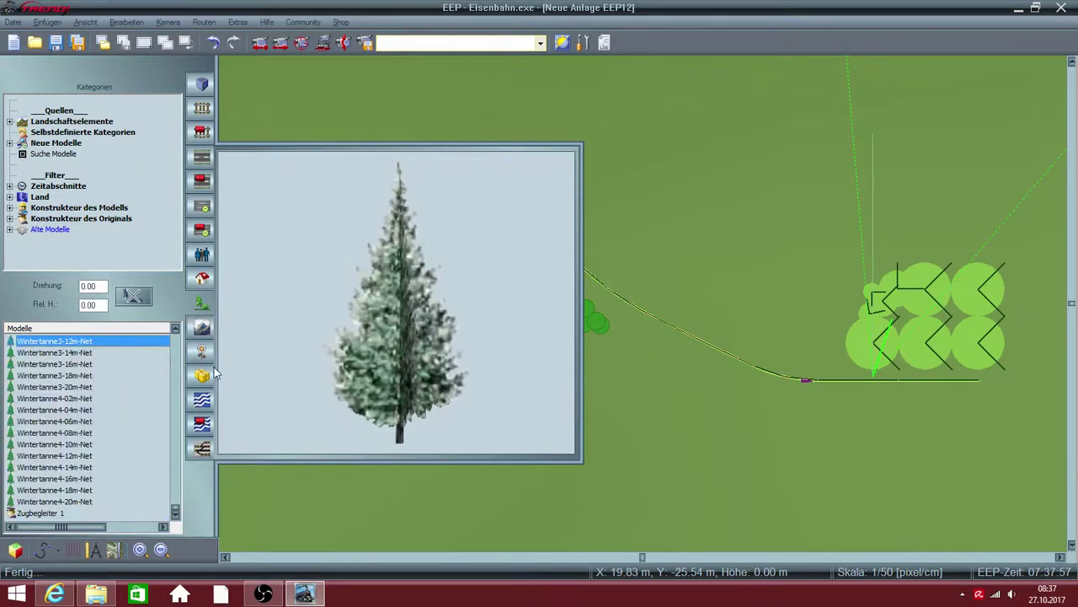
Switch the catalogue from landscape elements to Immobilien and list its models through Suche Modelle
{"action": "left_click", "coordinate": [203, 328]}
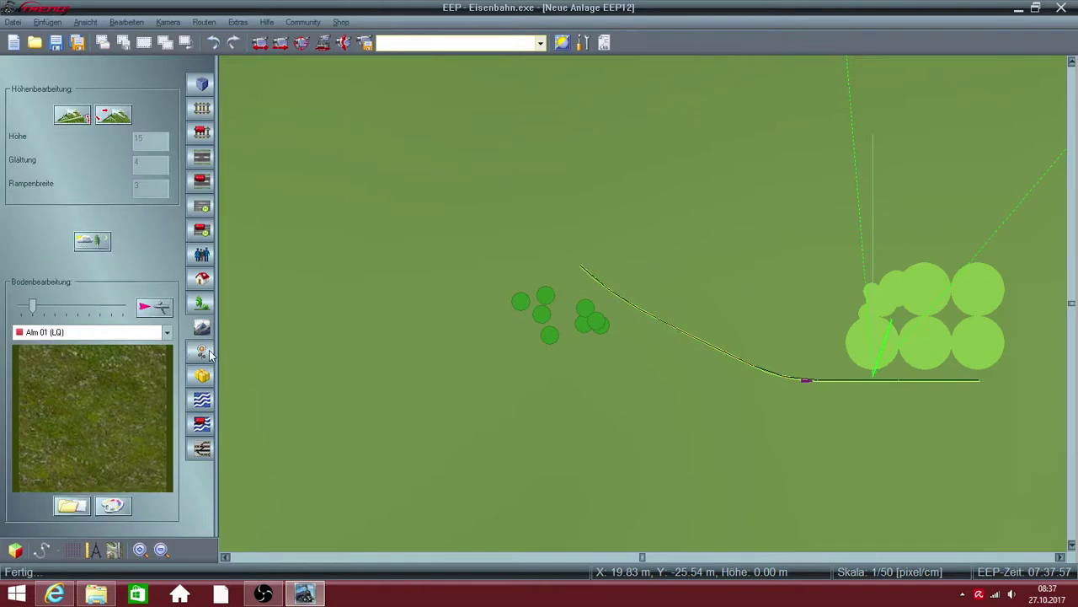
{"action": "left_click", "coordinate": [203, 351]}
{"action": "left_click", "coordinate": [202, 376]}
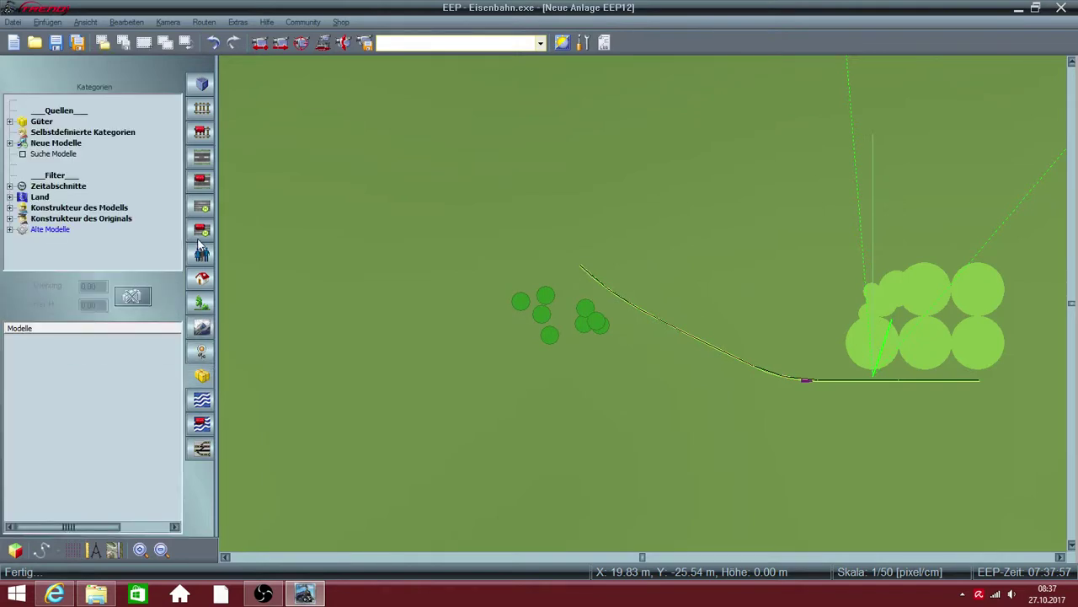
{"action": "left_click", "coordinate": [202, 280]}
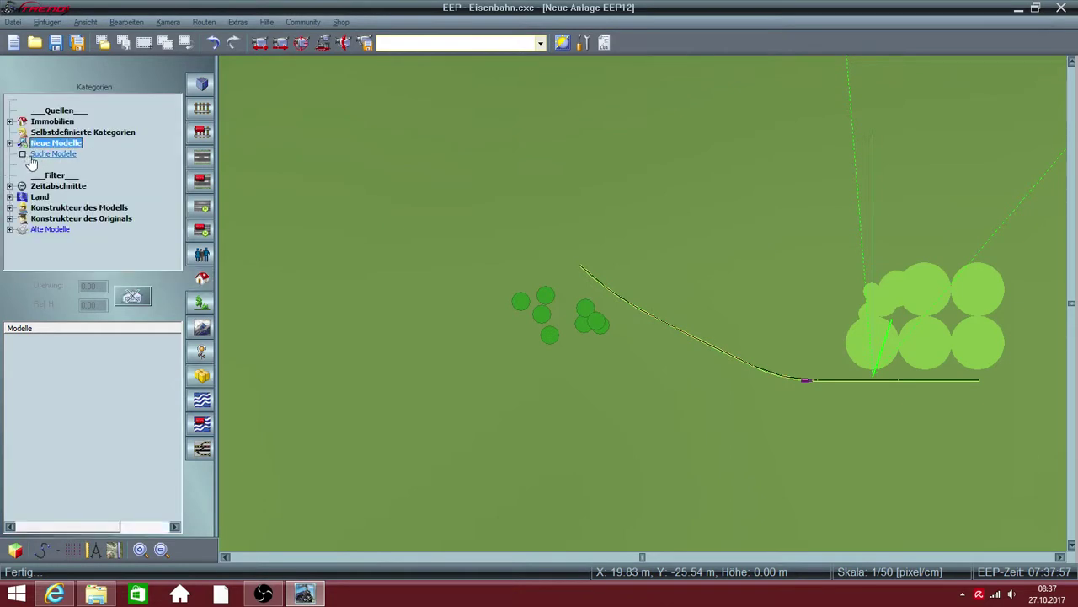
{"action": "left_click", "coordinate": [34, 155]}
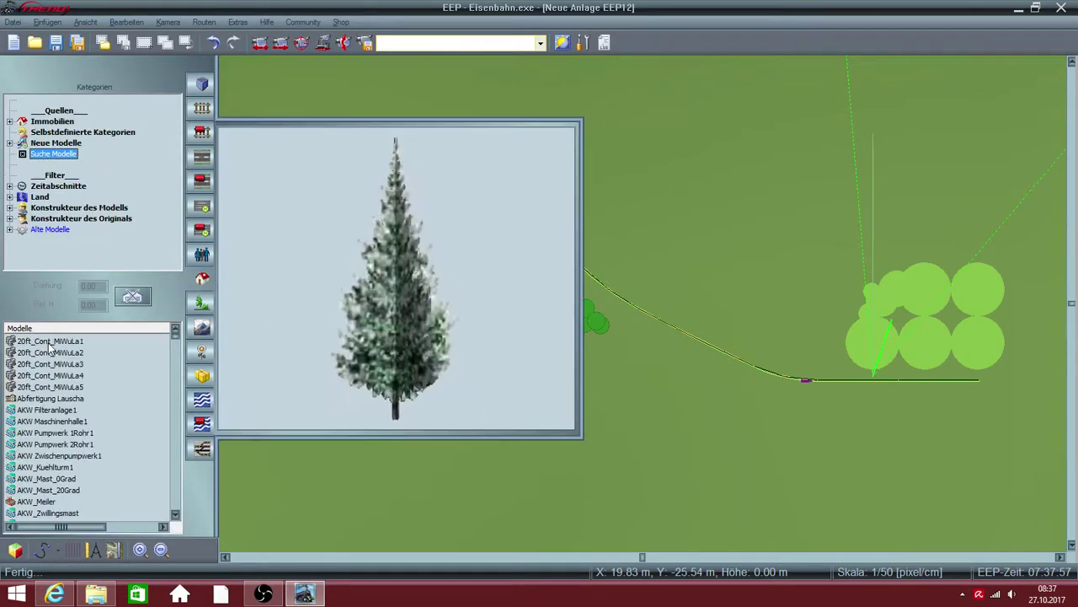
Preview the 20ft_Cont_MiWuLa containers and the AKW Pumpwerk pump station models
{"action": "left_click", "coordinate": [49, 345]}
{"action": "left_click", "coordinate": [42, 363]}
{"action": "left_click", "coordinate": [34, 432]}
{"action": "scroll", "coordinate": [28, 433], "scroll_direction": "down", "scroll_amount": 3}
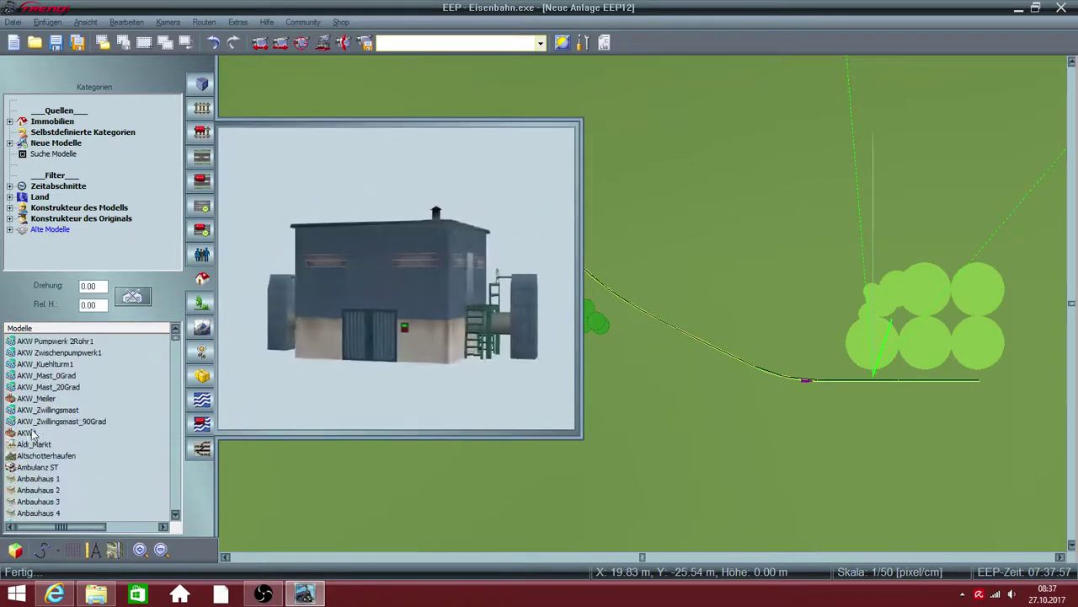
{"action": "scroll", "coordinate": [28, 433], "scroll_direction": "down", "scroll_amount": 2}
Preview Anbauhaus 1, Altschotterhaufen, the AKW1 power plant and the Andreaskreuz and Andreaskreuz-Beton_SK2 crossing signs
{"action": "left_click", "coordinate": [38, 409]}
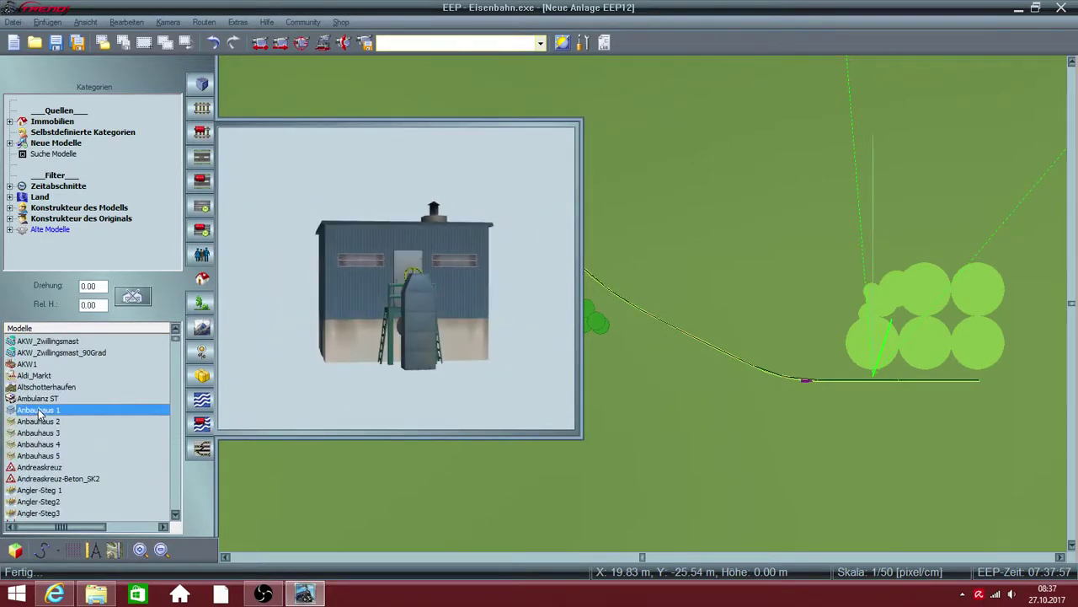
{"action": "left_click", "coordinate": [40, 389]}
{"action": "left_click", "coordinate": [30, 364]}
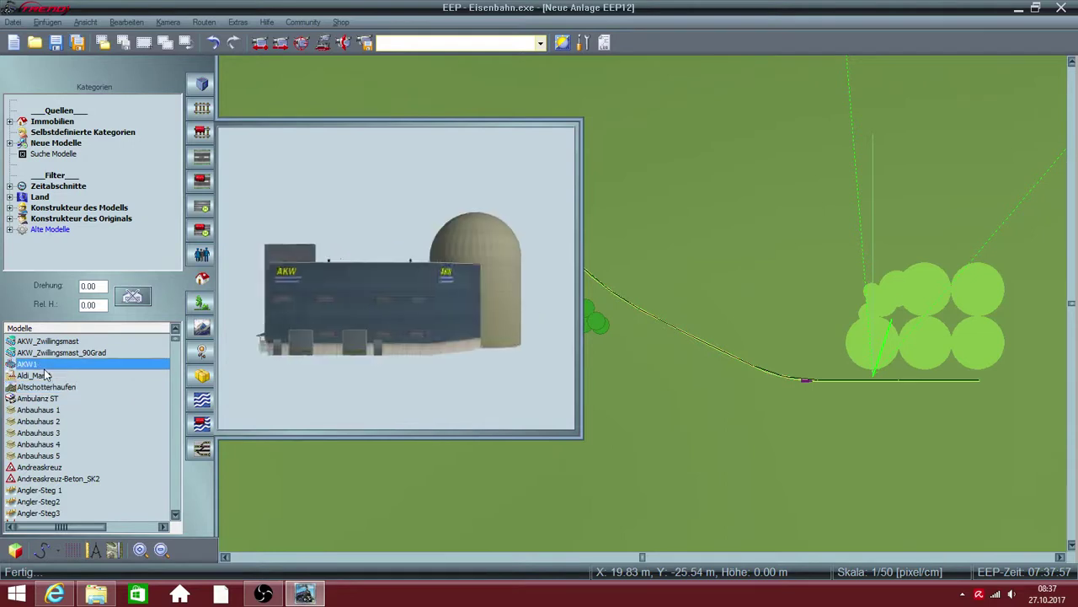
{"action": "left_click", "coordinate": [34, 409]}
{"action": "left_click", "coordinate": [30, 466]}
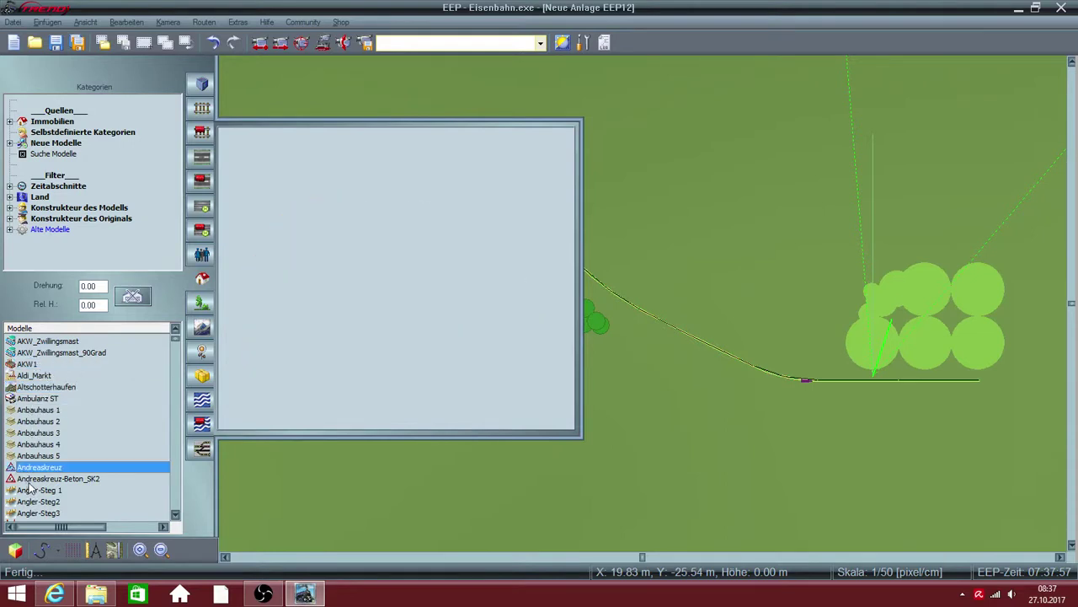
{"action": "left_click", "coordinate": [30, 480]}
Preview the Atti Veron Navy and Atti Veron Sky cars and the Bahnhofsuhr station clocks
{"action": "scroll", "coordinate": [31, 482], "scroll_direction": "down", "scroll_amount": 5}
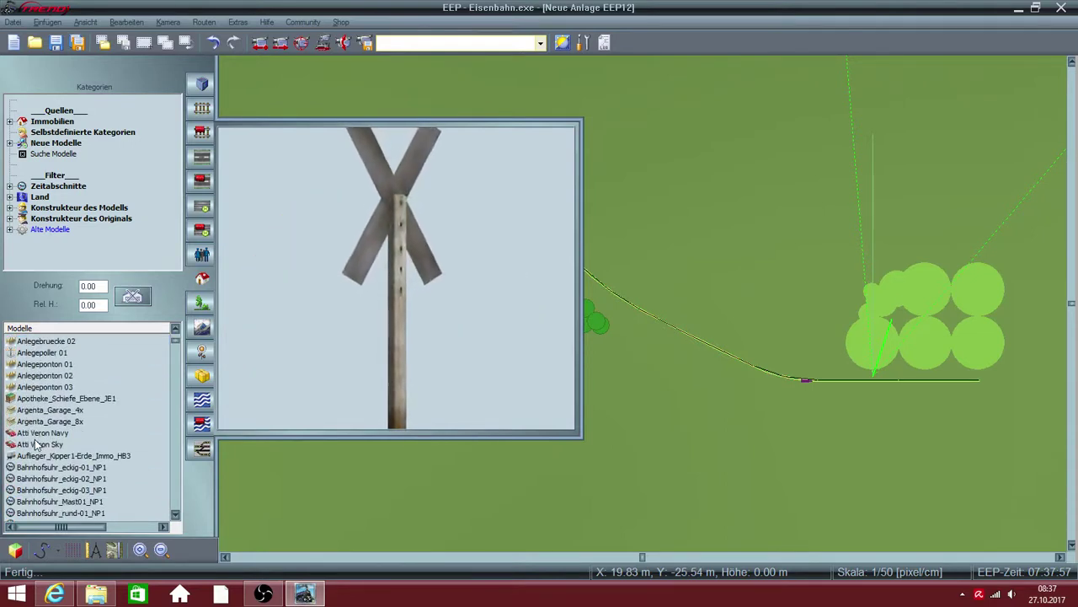
{"action": "left_click", "coordinate": [37, 433]}
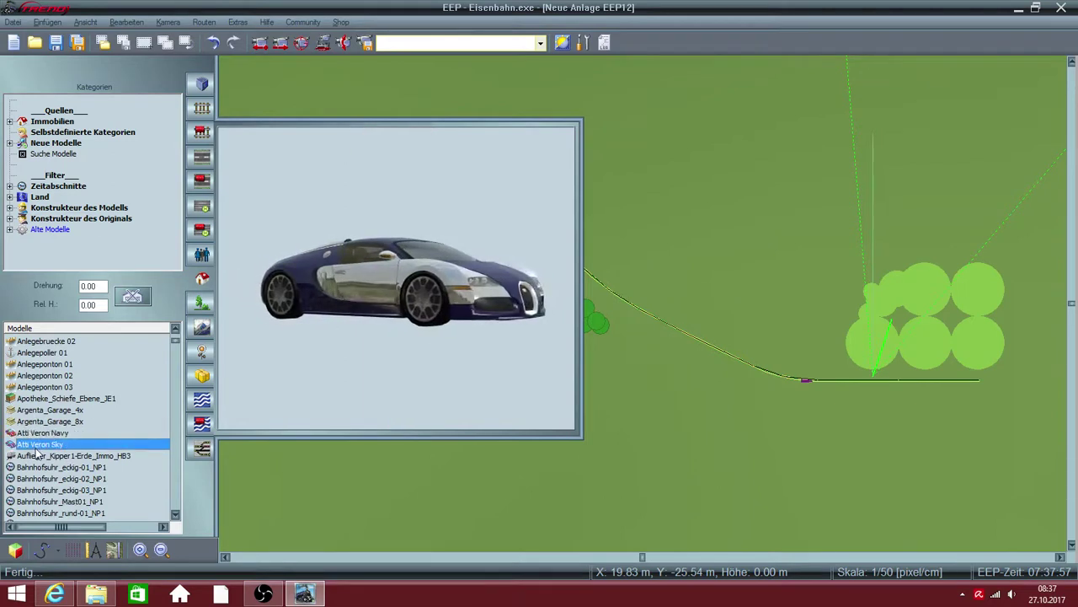
{"action": "scroll", "coordinate": [36, 454], "scroll_direction": "down", "scroll_amount": 5}
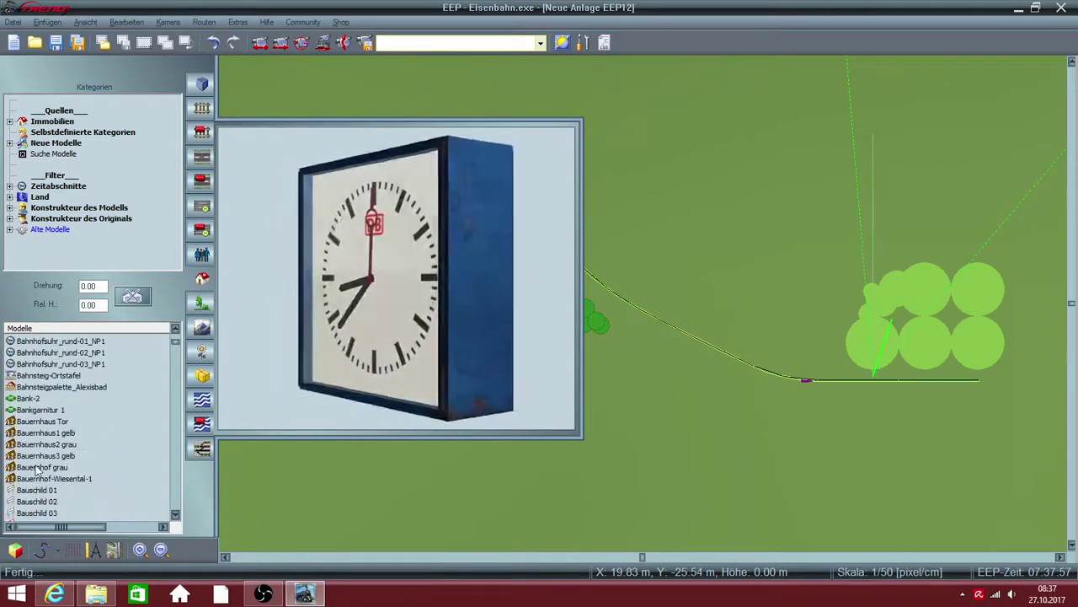
{"action": "scroll", "coordinate": [37, 426], "scroll_direction": "down", "scroll_amount": 5}
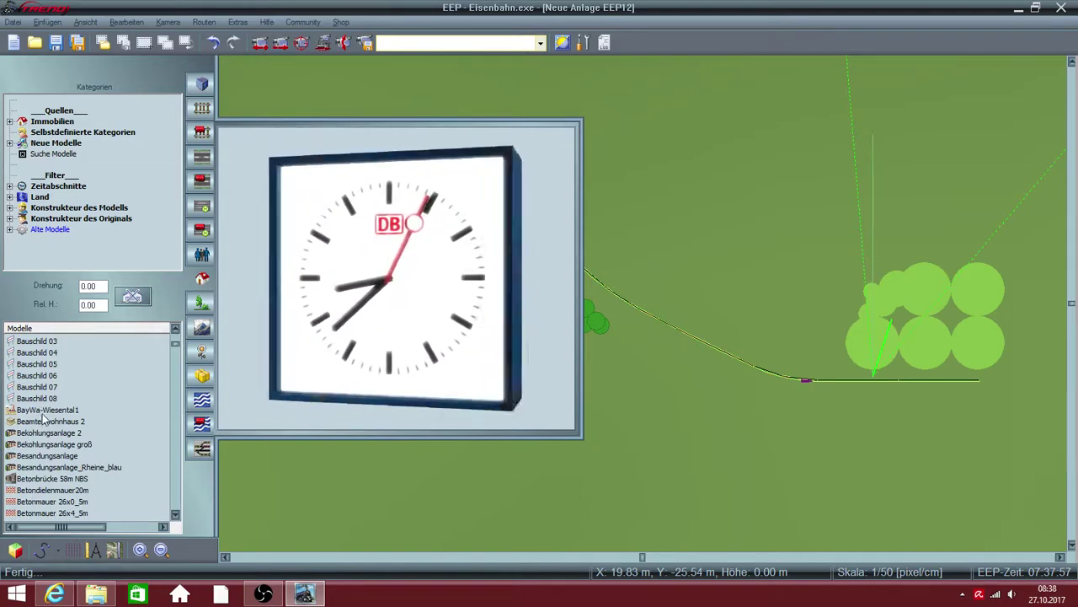
Preview BayWa-Wiesental1, Beamtenwohnhaus 2, the Bekohlungsanlage and Besandungsanlage models, and Betonbrücke 58m NBS
{"action": "left_click", "coordinate": [42, 412]}
{"action": "left_click", "coordinate": [47, 421]}
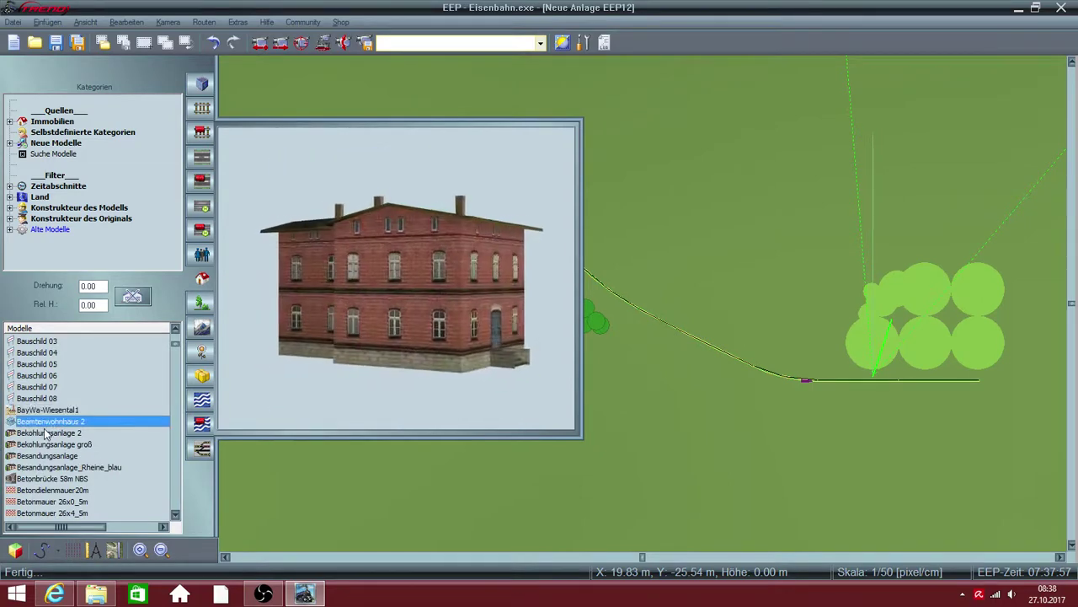
{"action": "left_click", "coordinate": [45, 433]}
{"action": "left_click", "coordinate": [43, 444]}
{"action": "left_click", "coordinate": [42, 454]}
{"action": "left_click", "coordinate": [37, 479]}
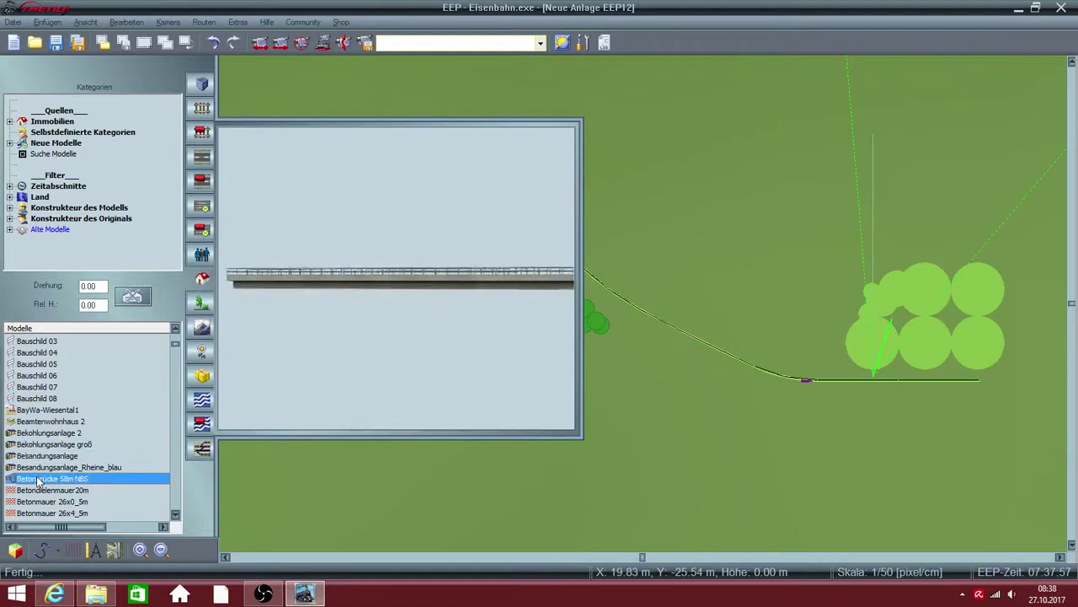
Preview the Betonmauer concrete walls 26x0_5m, 26x4_5m, 26x9m and Dreieck
{"action": "scroll", "coordinate": [38, 467], "scroll_direction": "down", "scroll_amount": 2}
{"action": "left_click", "coordinate": [42, 432]}
{"action": "left_click", "coordinate": [42, 444]}
{"action": "left_click", "coordinate": [41, 455]}
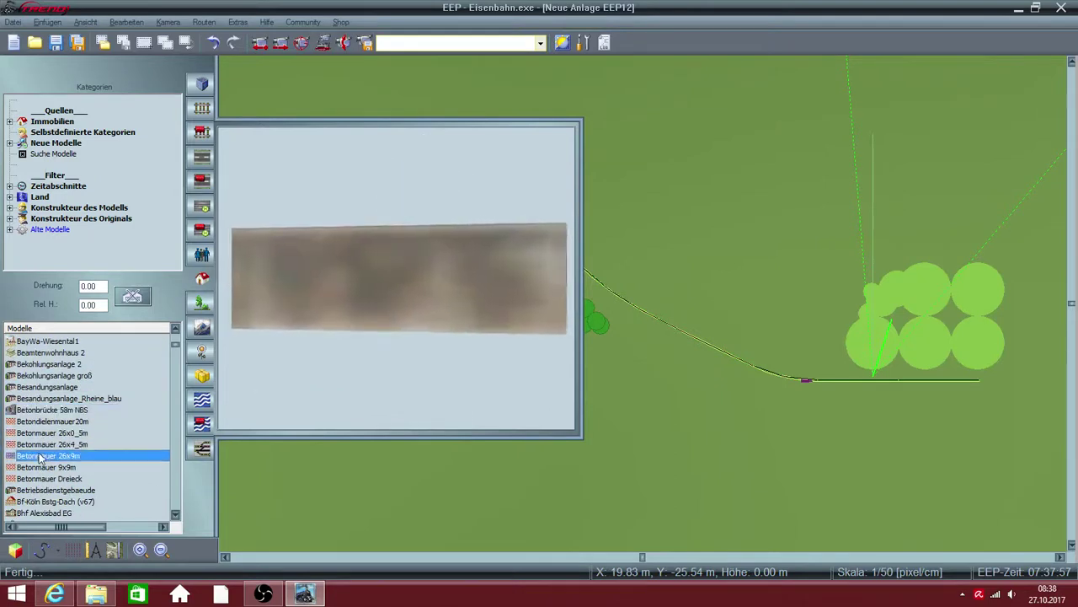
{"action": "left_click", "coordinate": [35, 479]}
Preview Betriebsdienstgebaeude, the Bf-Köln Bstg-Dach (v67) platform roof and the Bhf Köln Bahnsteige (v67) platforms
{"action": "left_click", "coordinate": [36, 489]}
{"action": "left_click", "coordinate": [36, 501]}
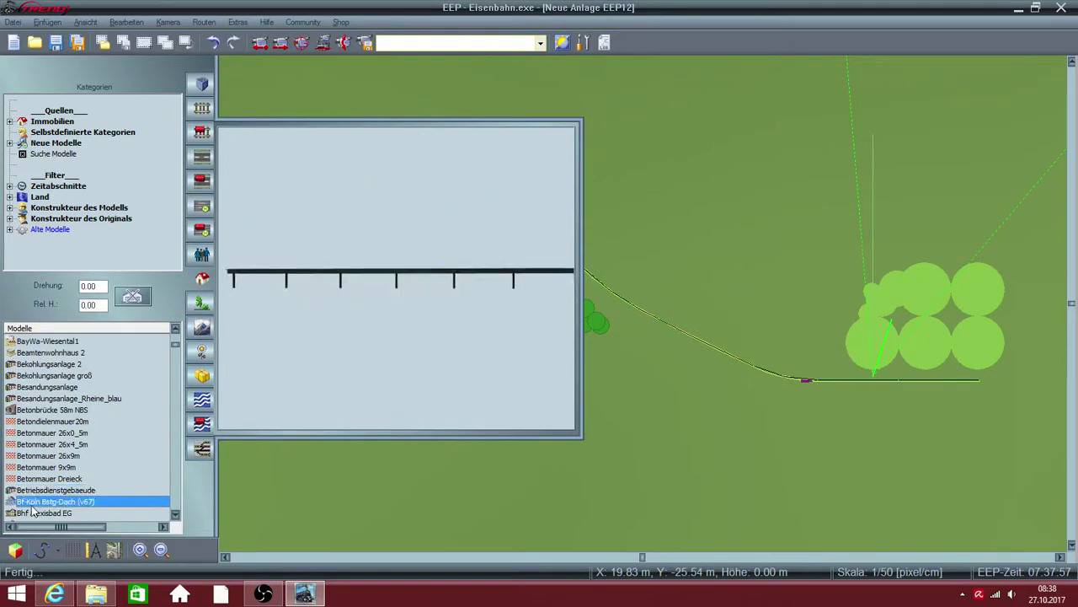
{"action": "scroll", "coordinate": [35, 505], "scroll_direction": "down", "scroll_amount": 4}
{"action": "scroll", "coordinate": [34, 471], "scroll_direction": "down", "scroll_amount": 1}
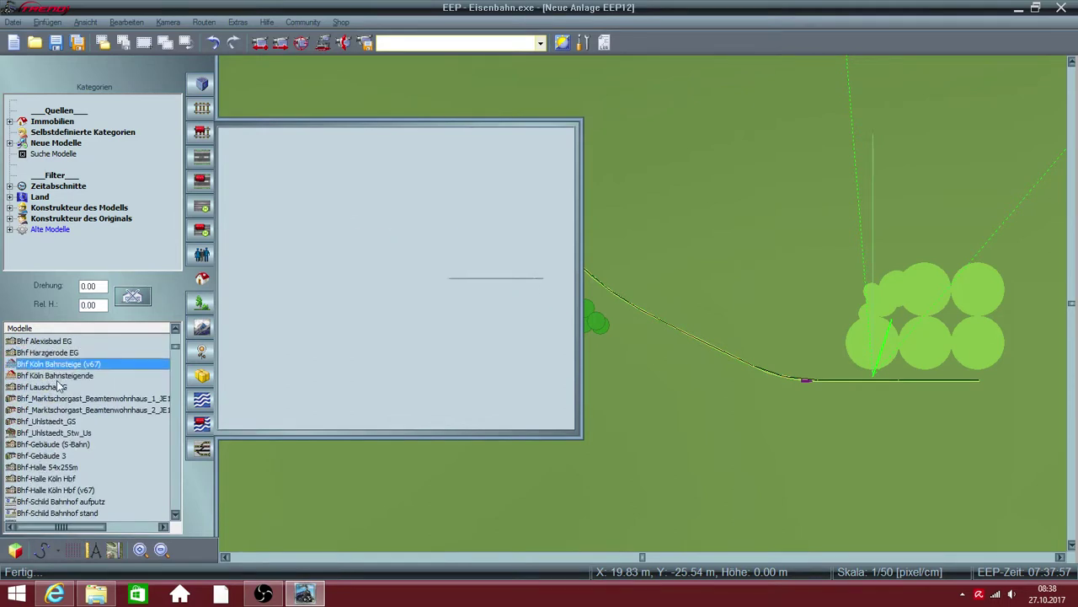
Preview the Bhf_Marktschorgast_Beamtenwohnhaus_2, Bhf_Uhlstaedt_GS and Bhf-Gebäude (S-Bahn) station buildings
{"action": "left_click", "coordinate": [47, 410]}
{"action": "left_click", "coordinate": [46, 421]}
{"action": "left_click", "coordinate": [44, 444]}
{"action": "scroll", "coordinate": [43, 443], "scroll_direction": "down", "scroll_amount": 4}
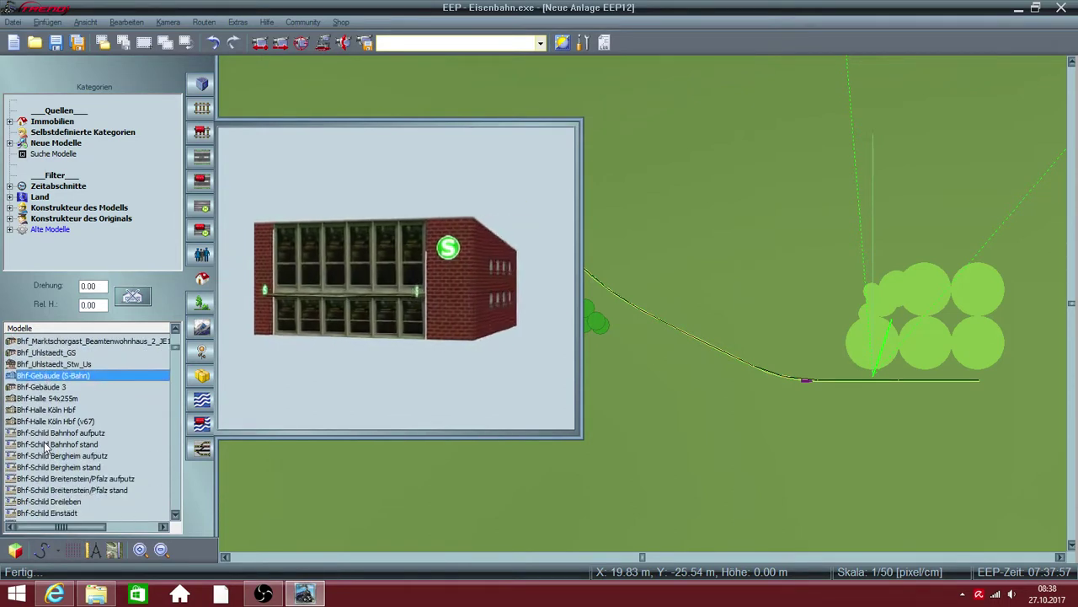
Preview the Bhf-Schild station signs for Talheim and Weidenthal/Pfalz, BhSt-Abschlussmauer 27m and BhSt-Aufgang_A_II_2gl
{"action": "scroll", "coordinate": [44, 442], "scroll_direction": "down", "scroll_amount": 8}
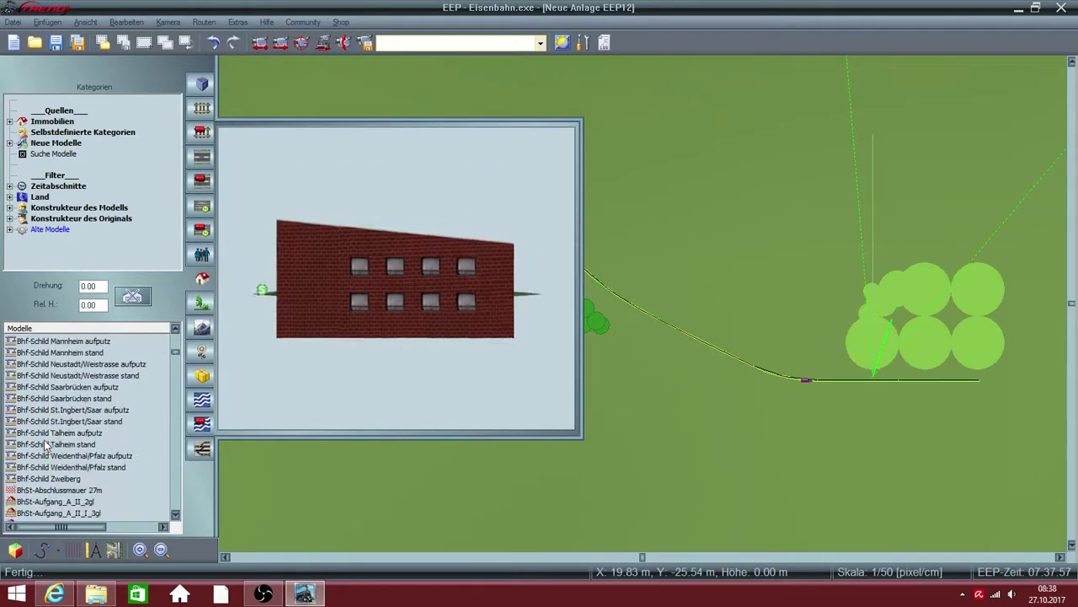
{"action": "left_click", "coordinate": [44, 441]}
{"action": "left_click", "coordinate": [44, 459]}
{"action": "left_click", "coordinate": [46, 490]}
{"action": "left_click", "coordinate": [46, 501]}
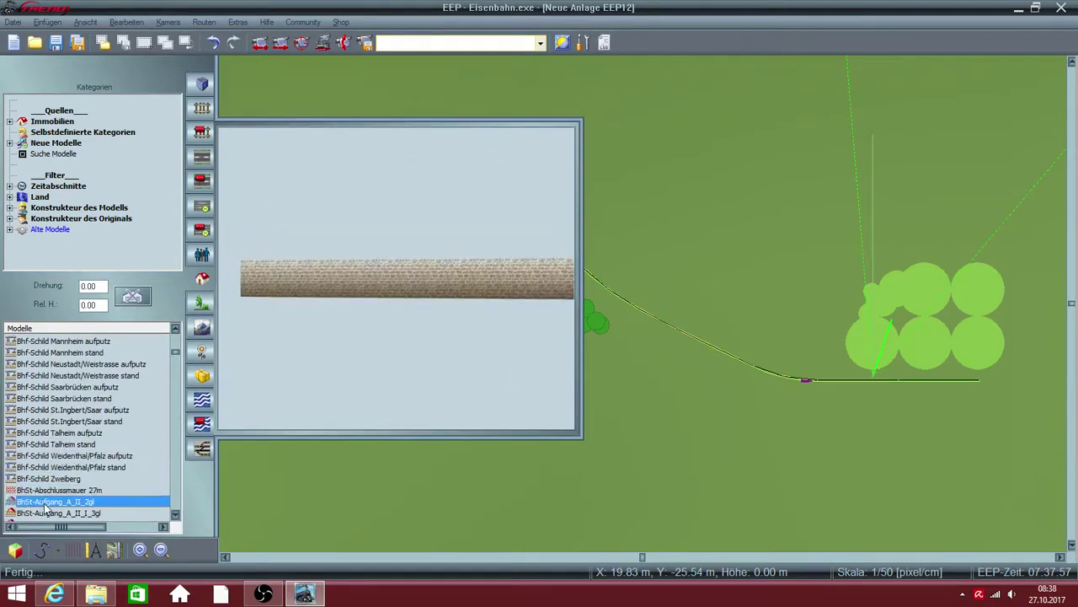
{"action": "left_click", "coordinate": [46, 478]}
{"action": "left_click", "coordinate": [46, 501]}
Preview the BhSt-Doppellampe platform lamps for Hochspeyer, Lambrecht/Pfalz, Mannheim, Neustadt/Weistrasse and Saarbrücken
{"action": "scroll", "coordinate": [48, 468], "scroll_direction": "down", "scroll_amount": 5}
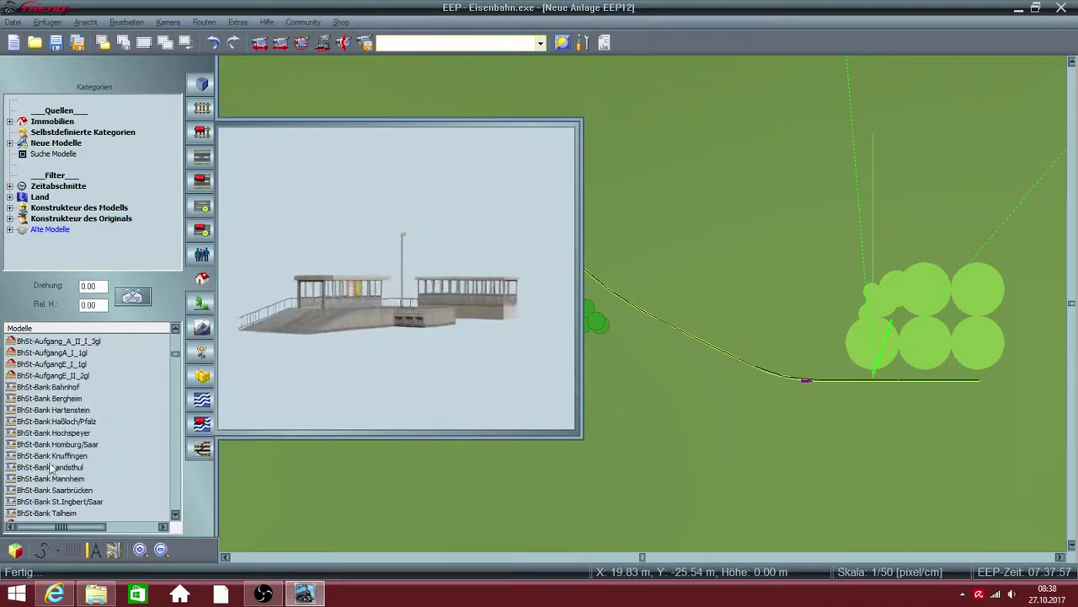
{"action": "scroll", "coordinate": [45, 393], "scroll_direction": "down", "scroll_amount": 8}
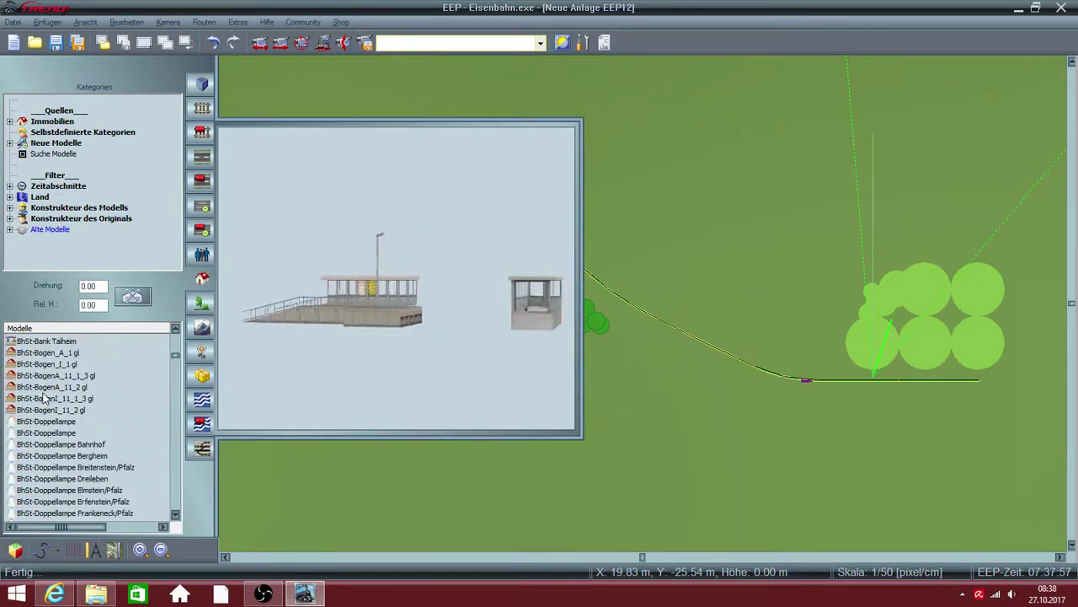
{"action": "scroll", "coordinate": [44, 398], "scroll_direction": "down", "scroll_amount": 3}
{"action": "left_click", "coordinate": [46, 410]}
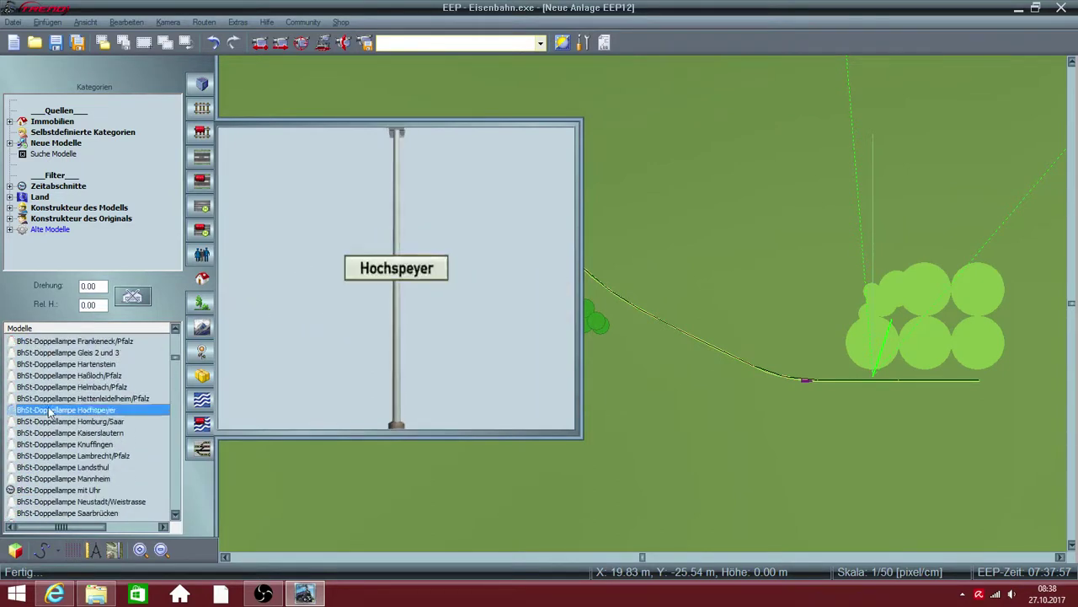
{"action": "left_click", "coordinate": [48, 456]}
{"action": "left_click", "coordinate": [44, 478]}
{"action": "left_click", "coordinate": [51, 501]}
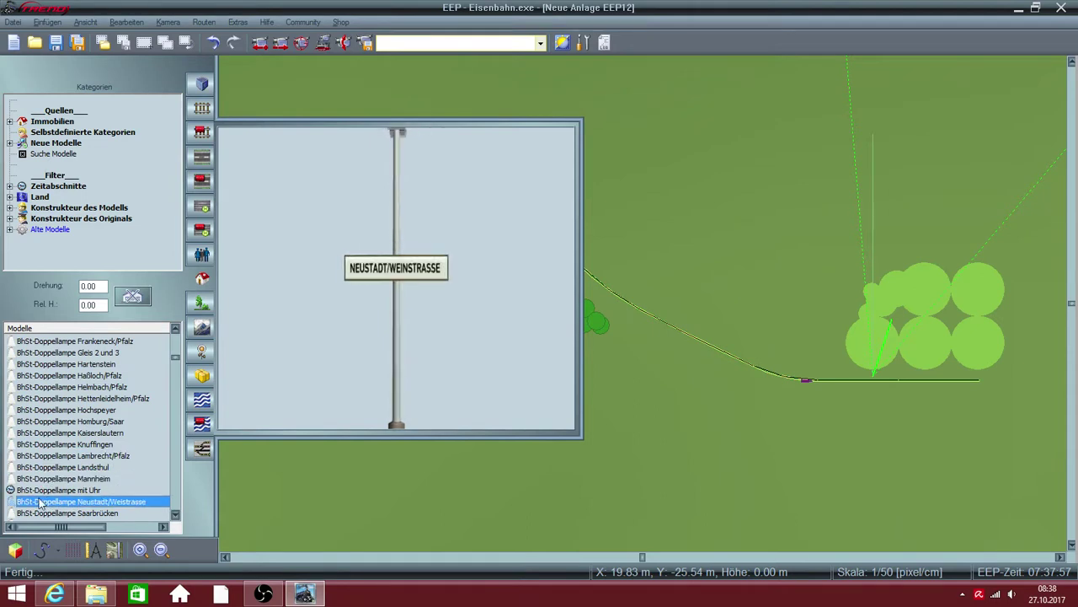
{"action": "left_click", "coordinate": [53, 512]}
Preview the straight platform BhSt-Gerade_11_1_3 gl and the BhSt-Getränkeautomat
{"action": "scroll", "coordinate": [55, 455], "scroll_direction": "down", "scroll_amount": 5}
{"action": "left_click", "coordinate": [58, 444]}
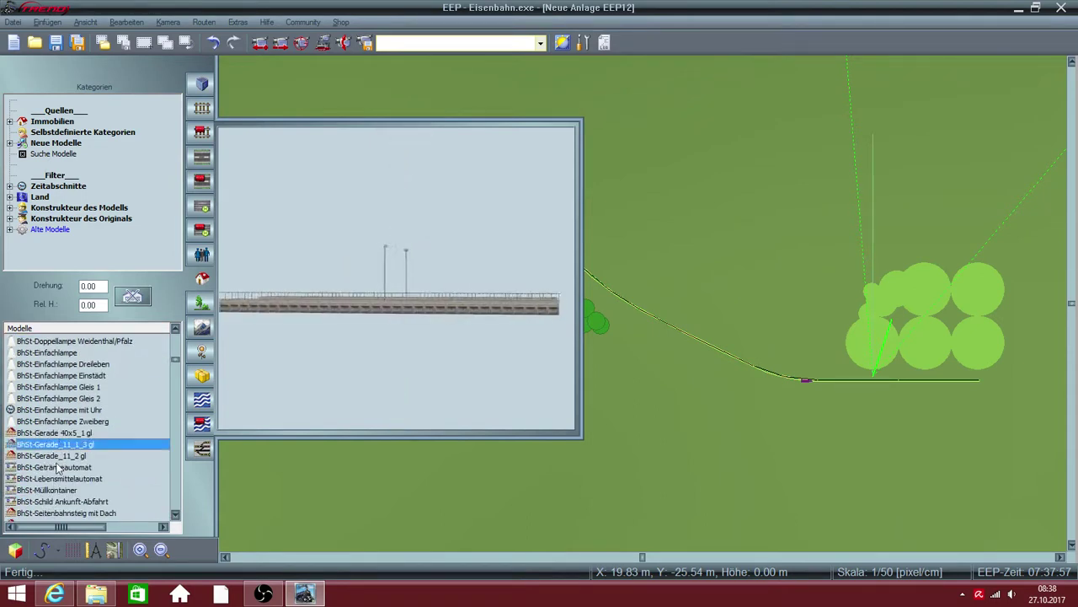
{"action": "left_click", "coordinate": [54, 467]}
Preview the Biehl_2_Schutz_Fachwerk_AF1, Blockstelle1, Blechschuppen and Bogen_1_U models
{"action": "scroll", "coordinate": [56, 467], "scroll_direction": "down", "scroll_amount": 5}
{"action": "left_click", "coordinate": [42, 411]}
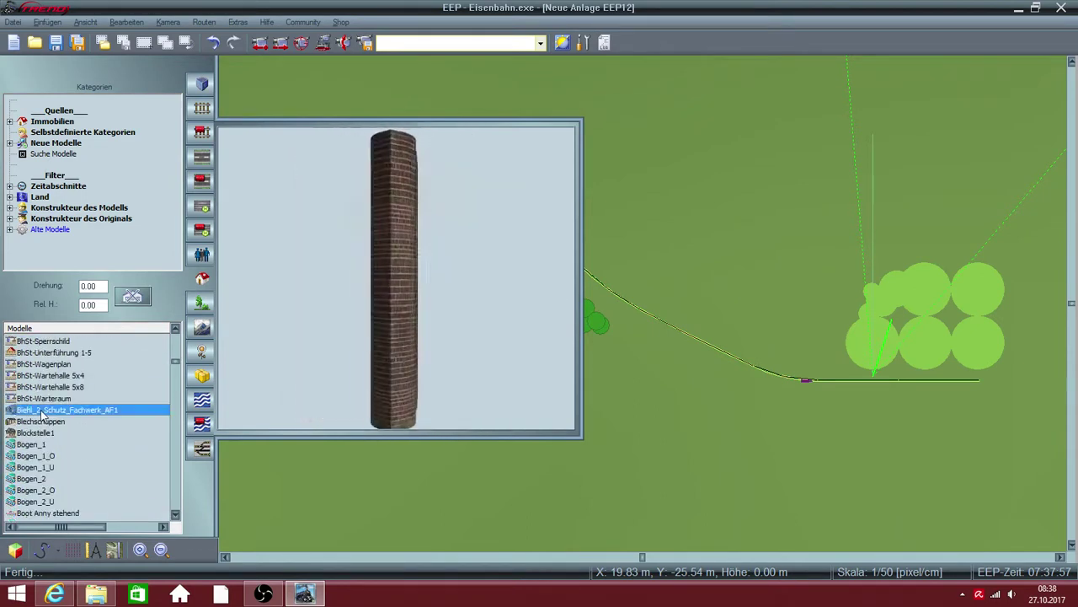
{"action": "left_click", "coordinate": [41, 432]}
{"action": "left_click", "coordinate": [40, 421]}
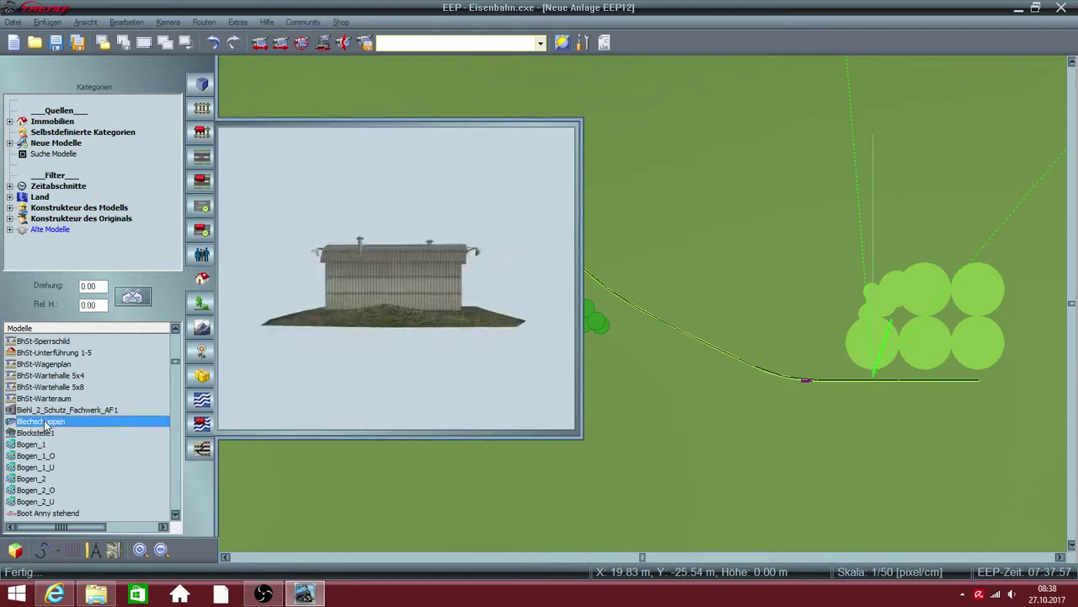
{"action": "left_click", "coordinate": [35, 466]}
Preview the boating models Bootsanleger-Steg, Boot Trailer_MonaST, Bootshaus 1 and Boots-Steg_A
{"action": "scroll", "coordinate": [35, 468], "scroll_direction": "down", "scroll_amount": 3}
{"action": "scroll", "coordinate": [36, 468], "scroll_direction": "down", "scroll_amount": 2}
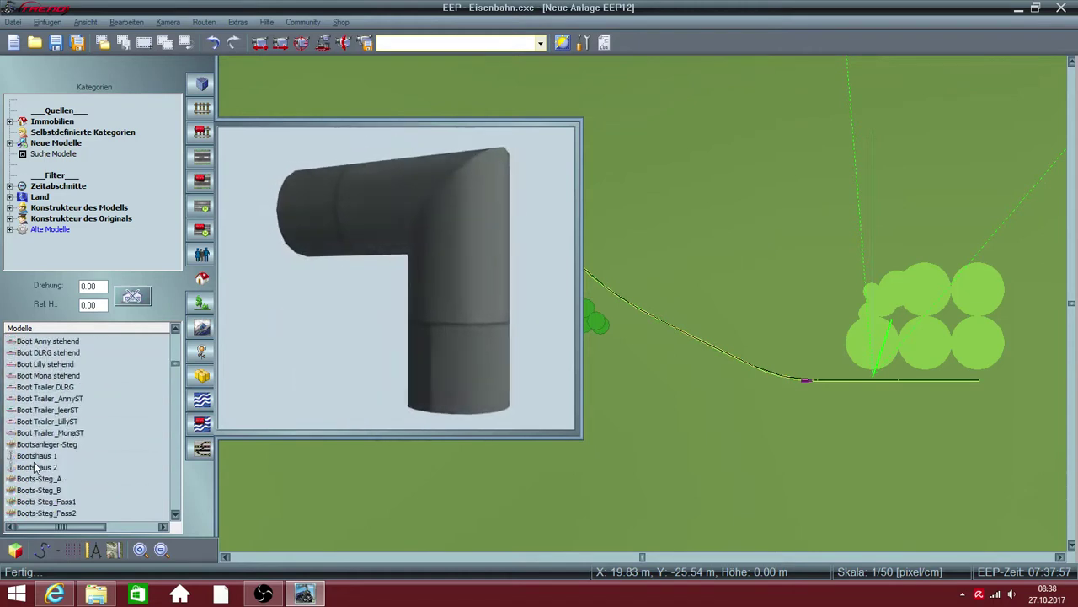
{"action": "left_click", "coordinate": [39, 444]}
{"action": "left_click", "coordinate": [40, 432]}
{"action": "left_click", "coordinate": [38, 455]}
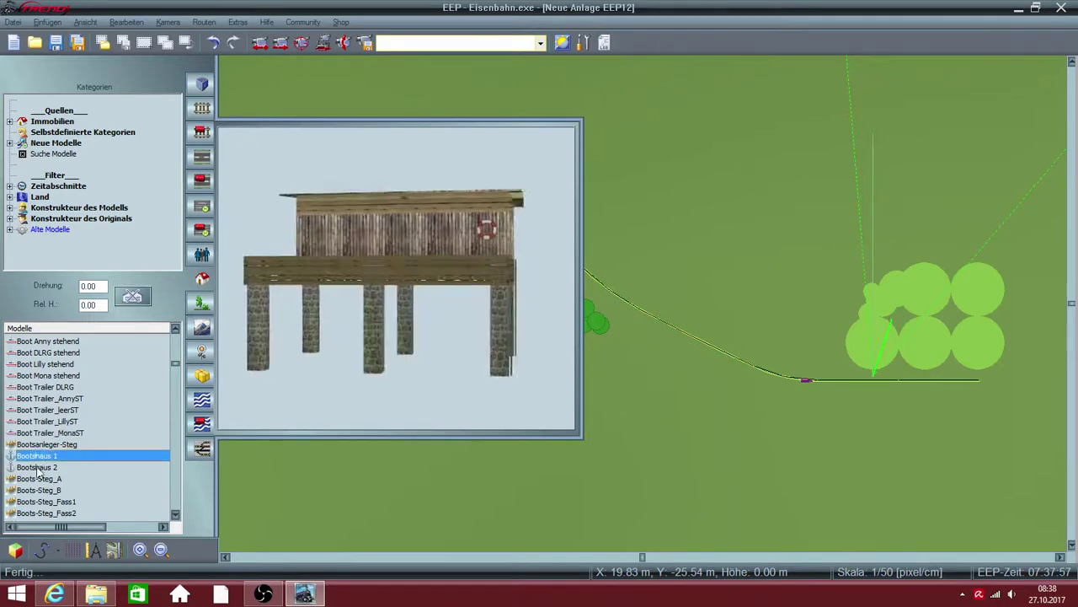
{"action": "left_click", "coordinate": [39, 478]}
Preview Brunnenanlage 01 and 02 from a tilted angle, plus BS Anbau2 neutral and Bstg-Dach 27m
{"action": "scroll", "coordinate": [32, 455], "scroll_direction": "down", "scroll_amount": 5}
{"action": "left_click", "coordinate": [31, 445]}
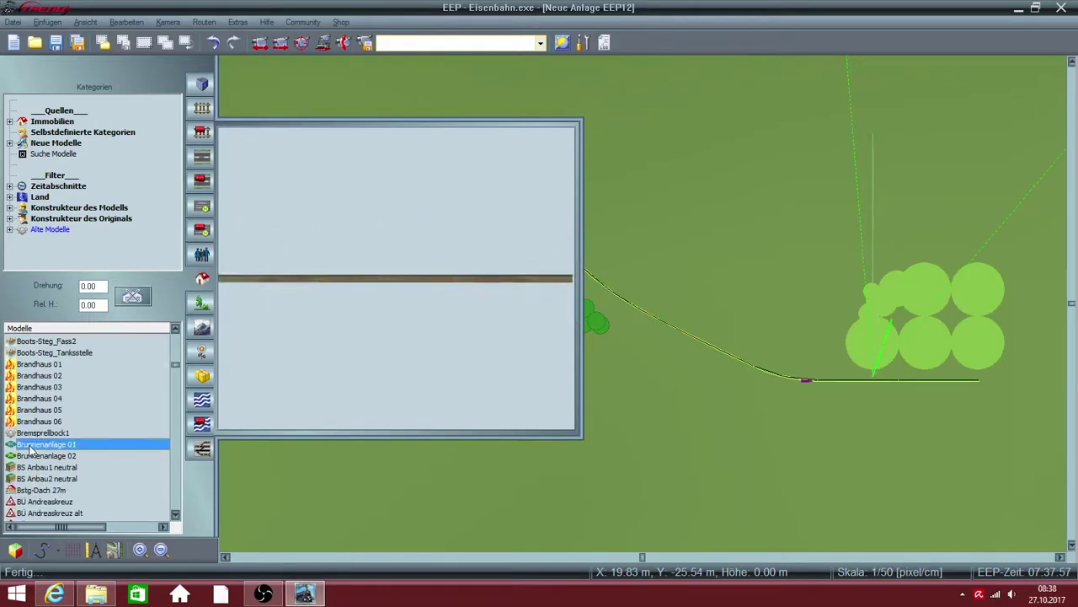
{"action": "left_click_drag", "start_coordinate": [476, 274], "coordinate": [371, 306]}
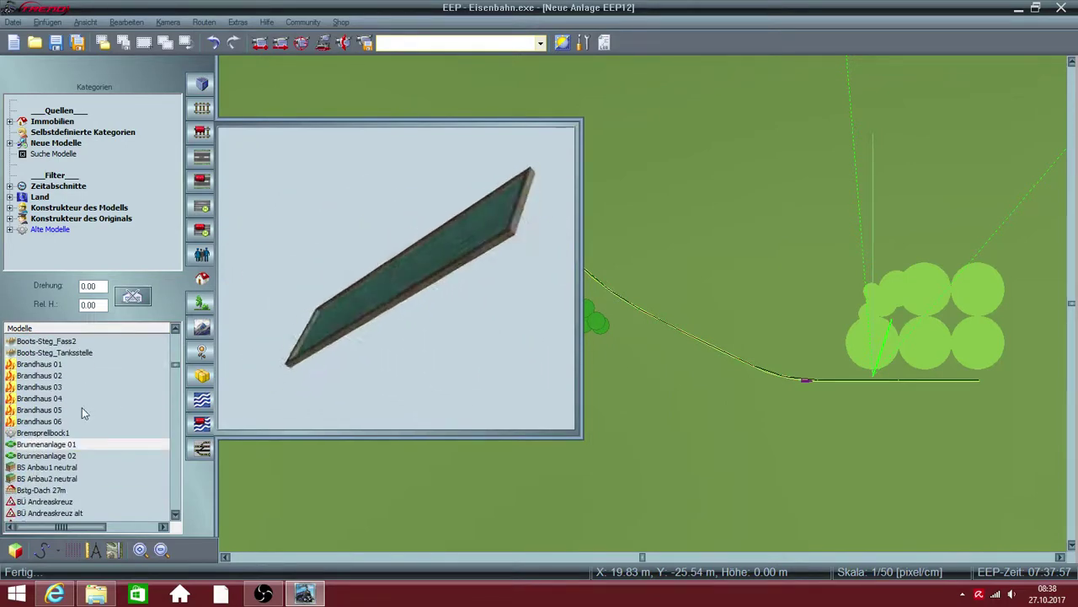
{"action": "left_click", "coordinate": [25, 455]}
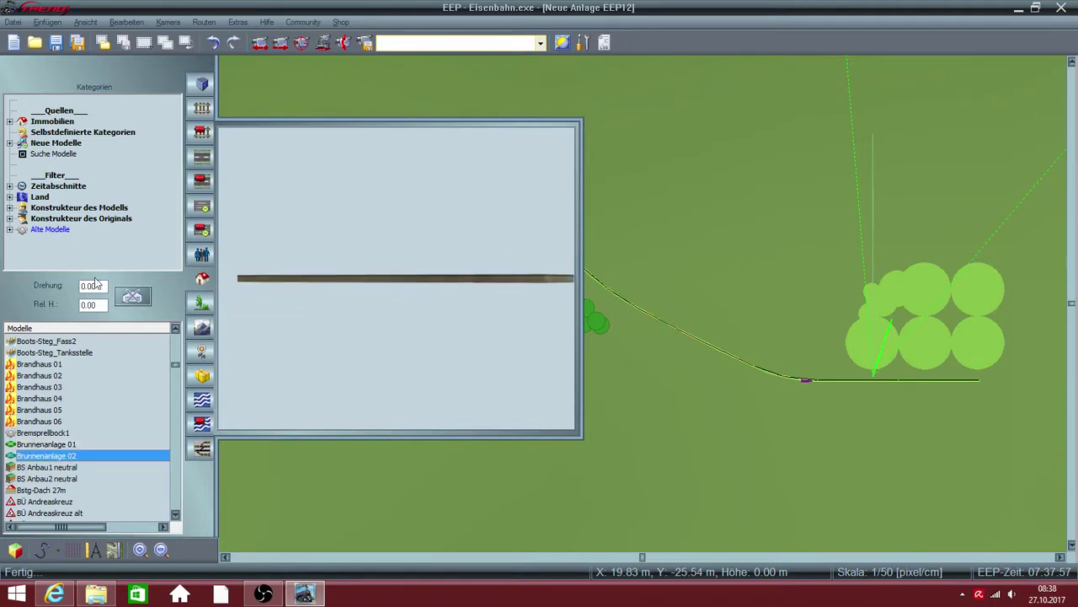
{"action": "left_click", "coordinate": [353, 308]}
{"action": "left_click", "coordinate": [38, 478]}
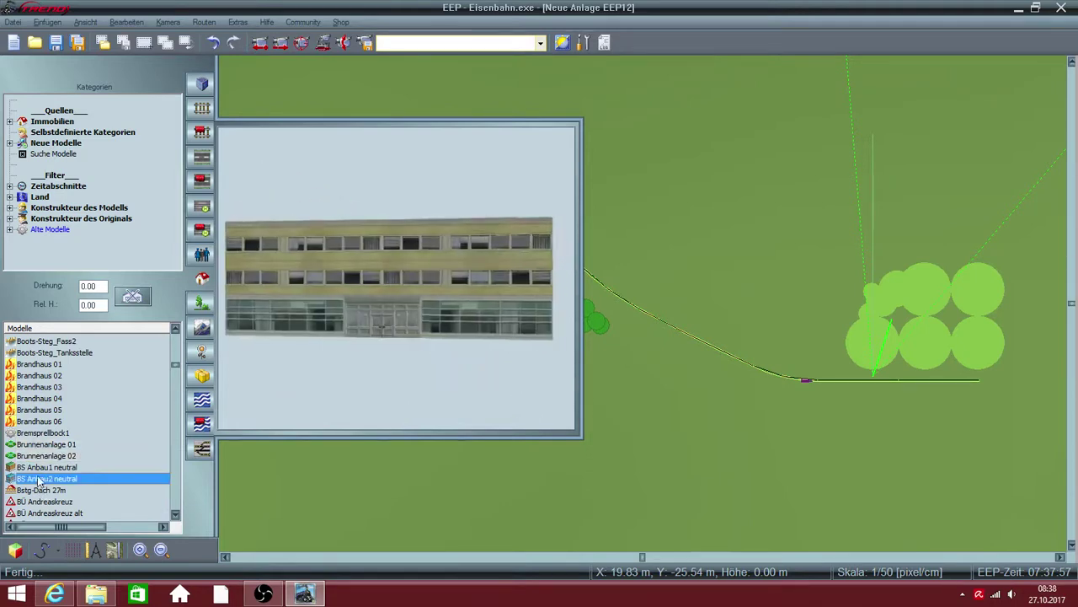
{"action": "left_click", "coordinate": [38, 489]}
Preview the level-crossing models BÜ Andreaskreuz T, Bake3 beschrankt, beschrankt T links and rechts, Posten1 and VZ unbeschrankt
{"action": "scroll", "coordinate": [36, 497], "scroll_direction": "down", "scroll_amount": 3}
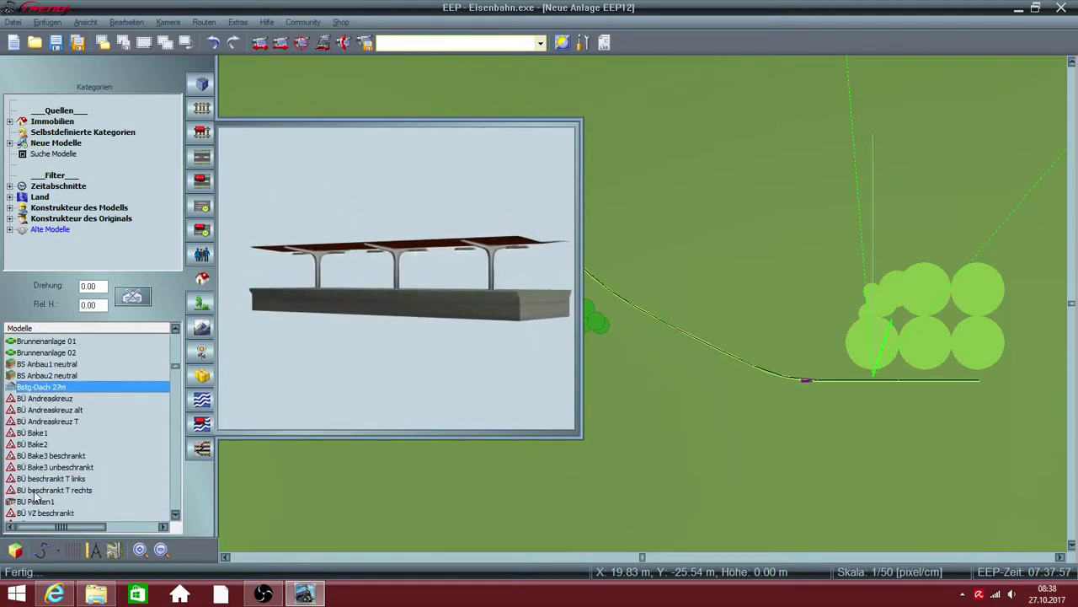
{"action": "scroll", "coordinate": [36, 497], "scroll_direction": "down", "scroll_amount": 2}
{"action": "left_click", "coordinate": [37, 352]}
{"action": "left_click", "coordinate": [38, 386]}
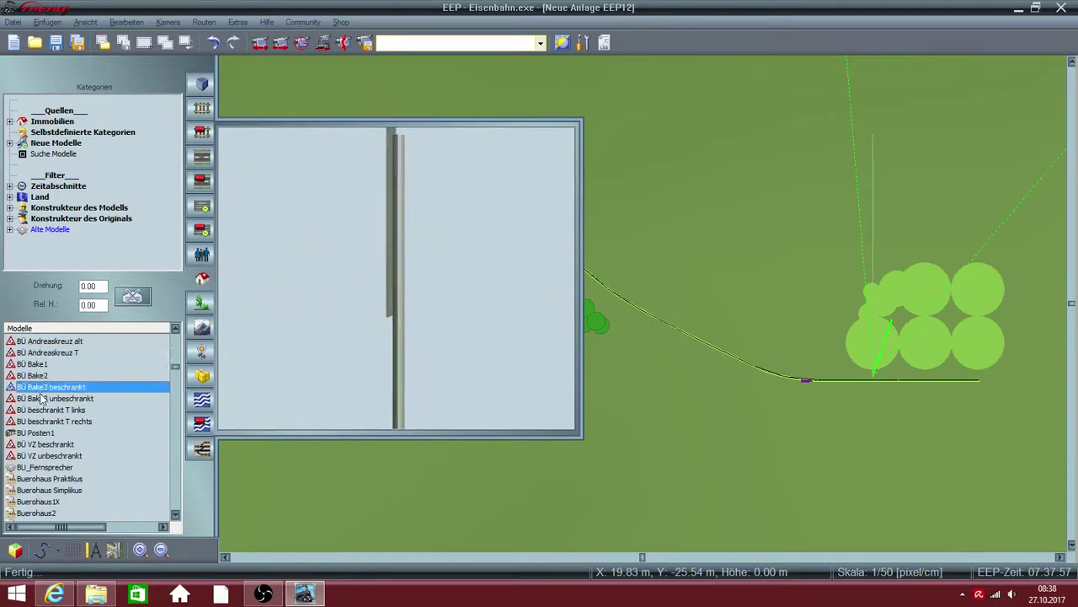
{"action": "left_click", "coordinate": [40, 410]}
{"action": "left_click", "coordinate": [42, 421]}
{"action": "left_click", "coordinate": [44, 433]}
{"action": "left_click", "coordinate": [47, 454]}
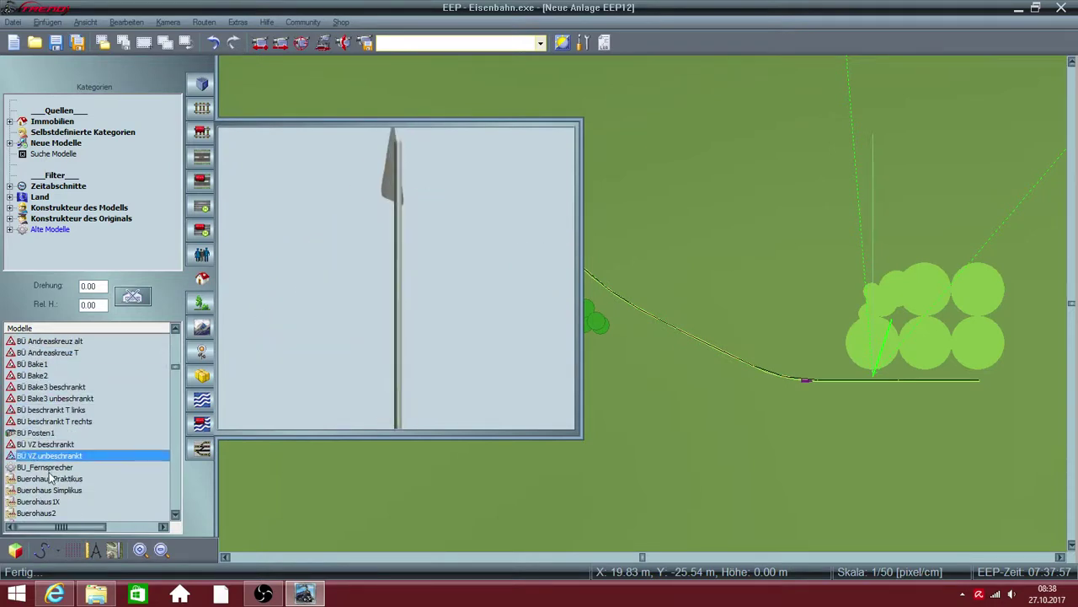
Preview the Buerohaus Simplikus and Buerohaus1X office buildings and the Delta Julia silber car
{"action": "left_click", "coordinate": [49, 489]}
{"action": "left_click", "coordinate": [48, 501]}
{"action": "scroll", "coordinate": [48, 497], "scroll_direction": "down", "scroll_amount": 8}
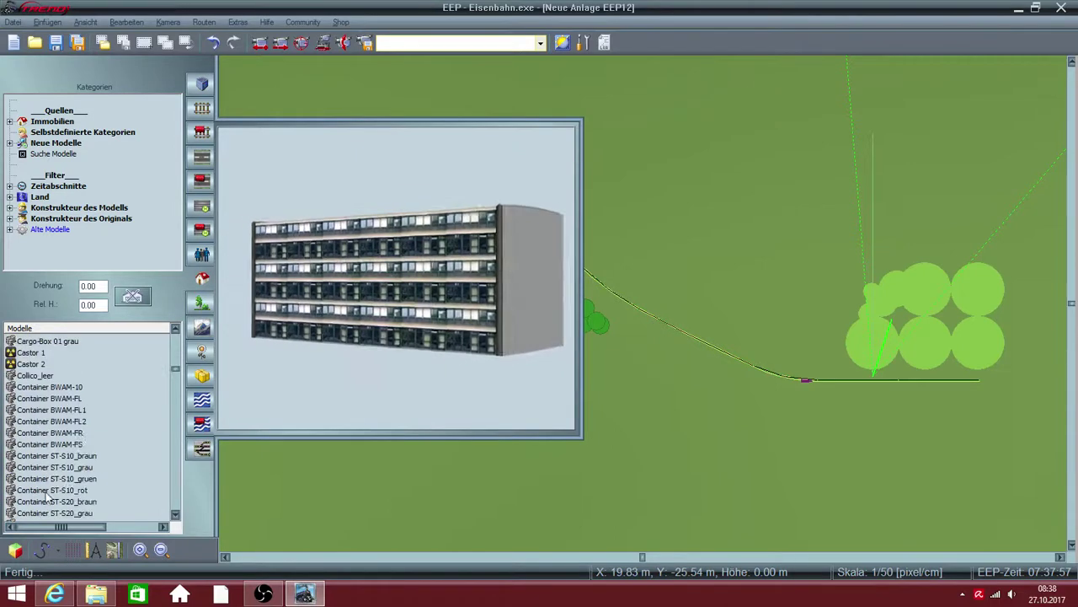
{"action": "scroll", "coordinate": [43, 479], "scroll_direction": "down", "scroll_amount": 10}
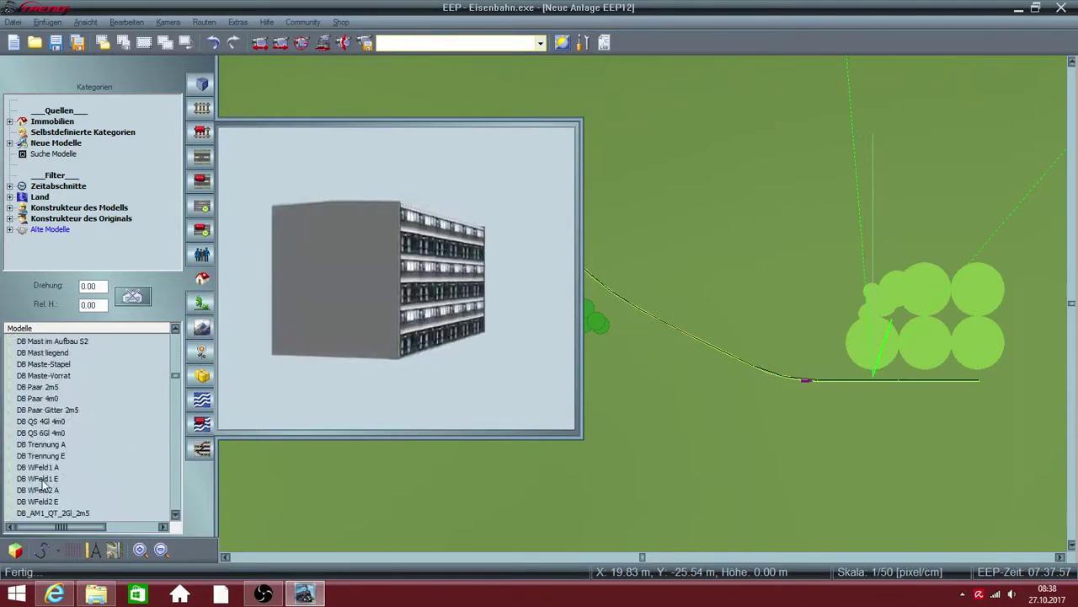
{"action": "scroll", "coordinate": [42, 480], "scroll_direction": "down", "scroll_amount": 8}
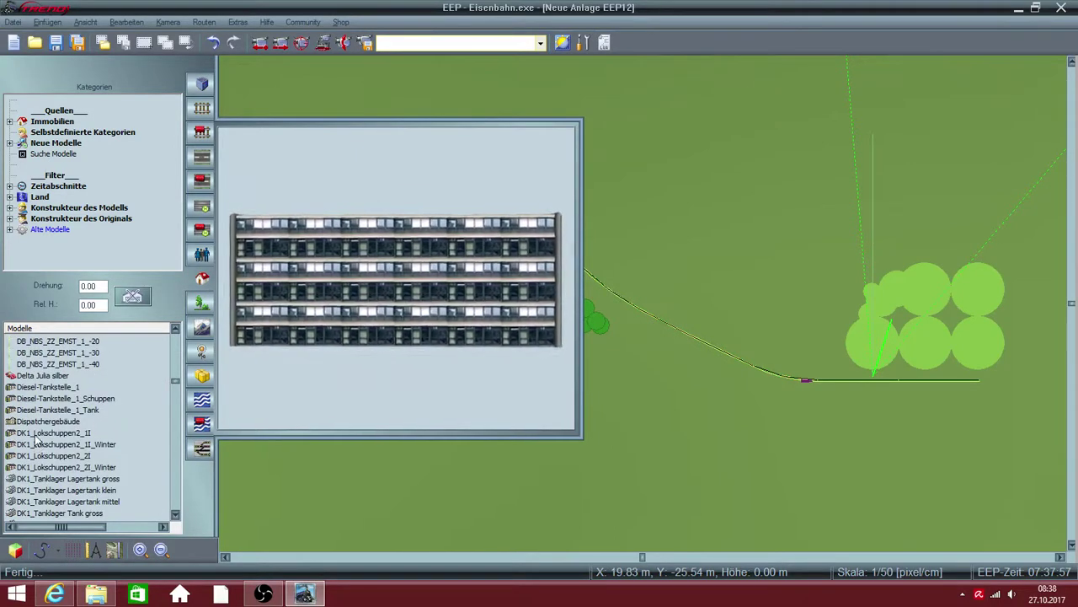
{"action": "scroll", "coordinate": [35, 438], "scroll_direction": "down", "scroll_amount": 4}
{"action": "scroll", "coordinate": [33, 421], "scroll_direction": "up", "scroll_amount": 3}
{"action": "left_click", "coordinate": [25, 340]}
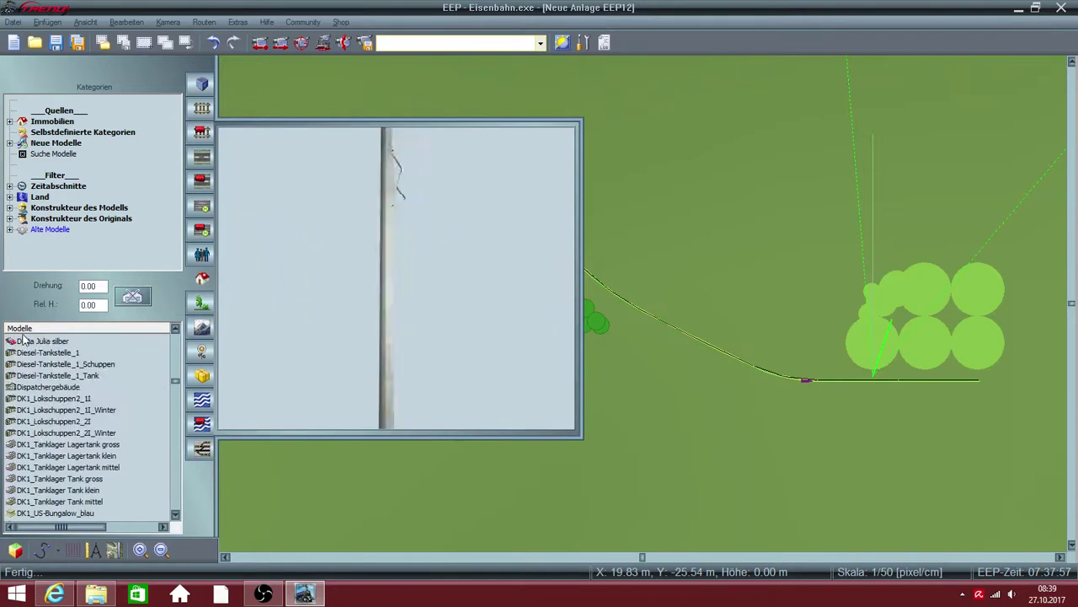
{"action": "left_click", "coordinate": [25, 340]}
{"action": "scroll", "coordinate": [37, 359], "scroll_direction": "up", "scroll_amount": 1}
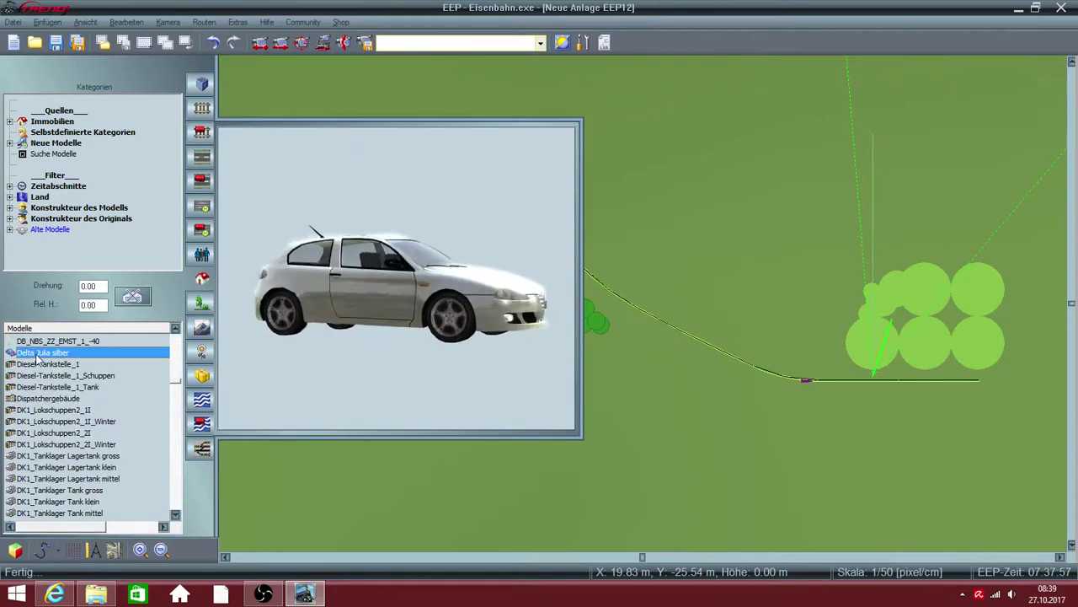
Preview the Dorfbrunnen-Wiesental-1 fountain, the Düngerhaufen and the first E_Haus house
{"action": "scroll", "coordinate": [37, 358], "scroll_direction": "down", "scroll_amount": 4}
{"action": "scroll", "coordinate": [37, 359], "scroll_direction": "down", "scroll_amount": 3}
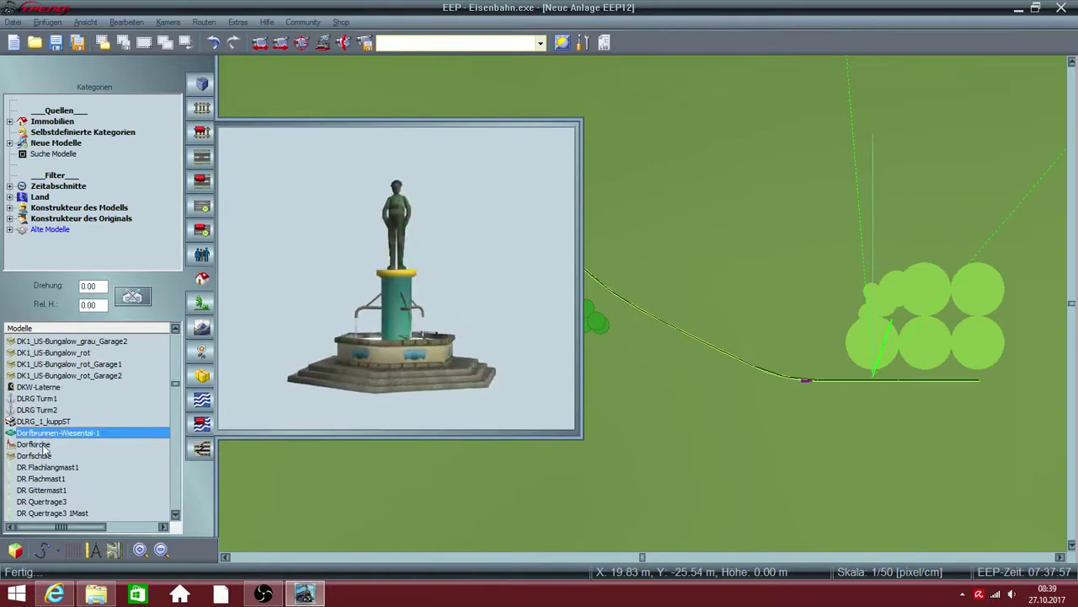
{"action": "scroll", "coordinate": [44, 451], "scroll_direction": "down", "scroll_amount": 4}
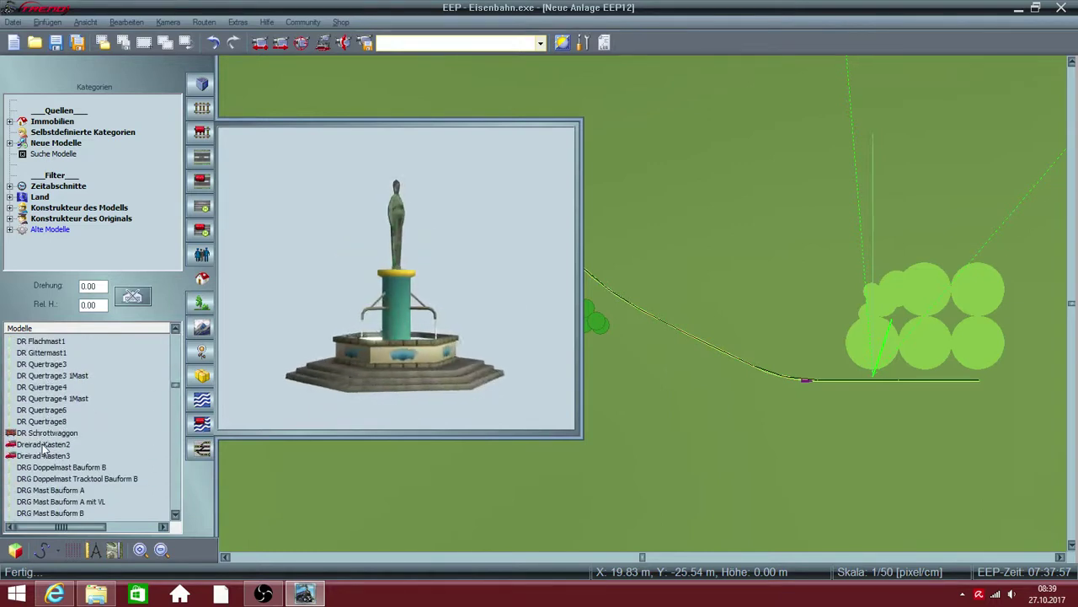
{"action": "scroll", "coordinate": [44, 451], "scroll_direction": "down", "scroll_amount": 5}
{"action": "left_click", "coordinate": [42, 447]}
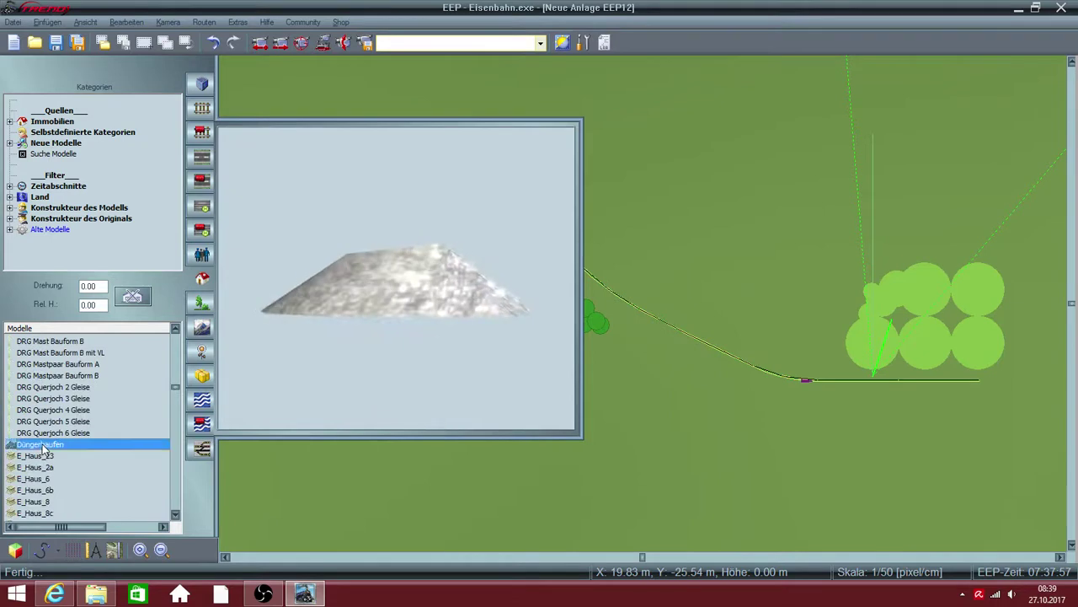
{"action": "left_click", "coordinate": [42, 456]}
Preview the Erdhaufen, the Fährhaus Elsa01 and Elsa02 buildings, and Fahrkarten Automat 01 and 02
{"action": "scroll", "coordinate": [42, 455], "scroll_direction": "down", "scroll_amount": 5}
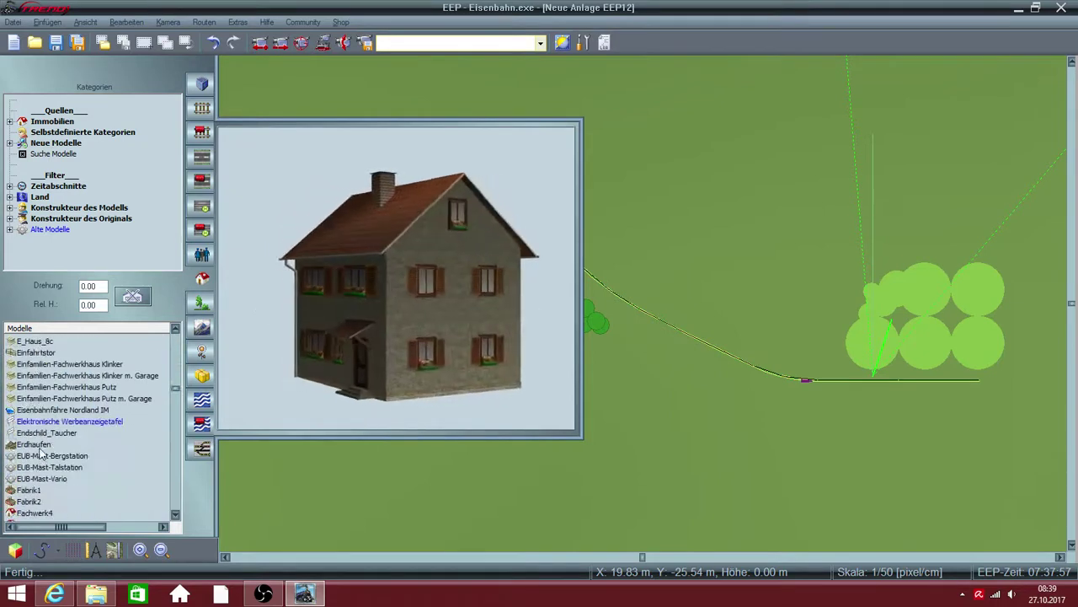
{"action": "left_click", "coordinate": [40, 444]}
{"action": "scroll", "coordinate": [40, 449], "scroll_direction": "down", "scroll_amount": 4}
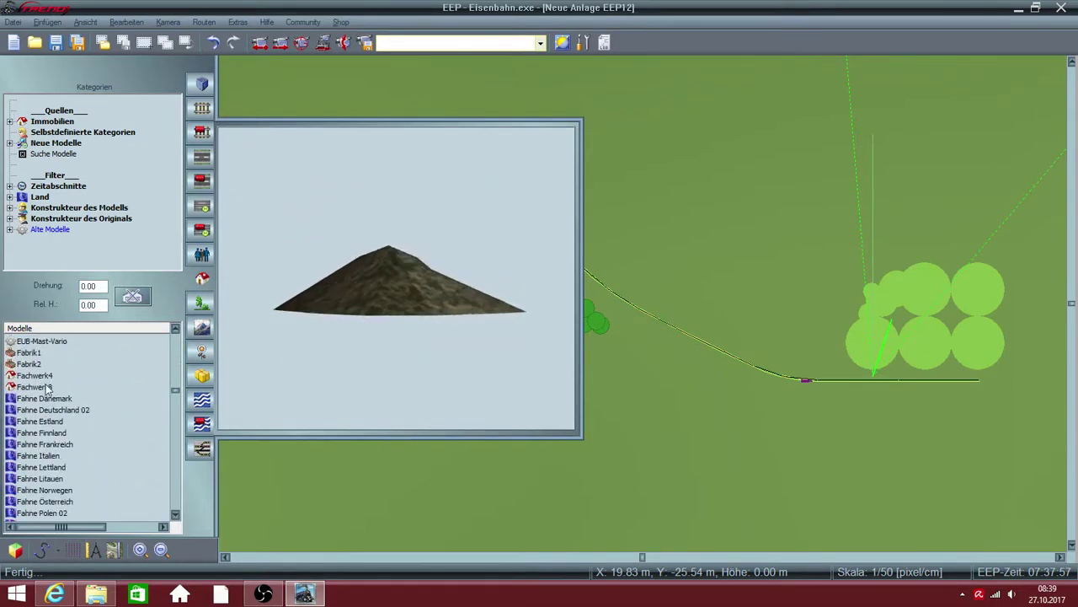
{"action": "scroll", "coordinate": [40, 449], "scroll_direction": "down", "scroll_amount": 5}
{"action": "scroll", "coordinate": [47, 388], "scroll_direction": "down", "scroll_amount": 1}
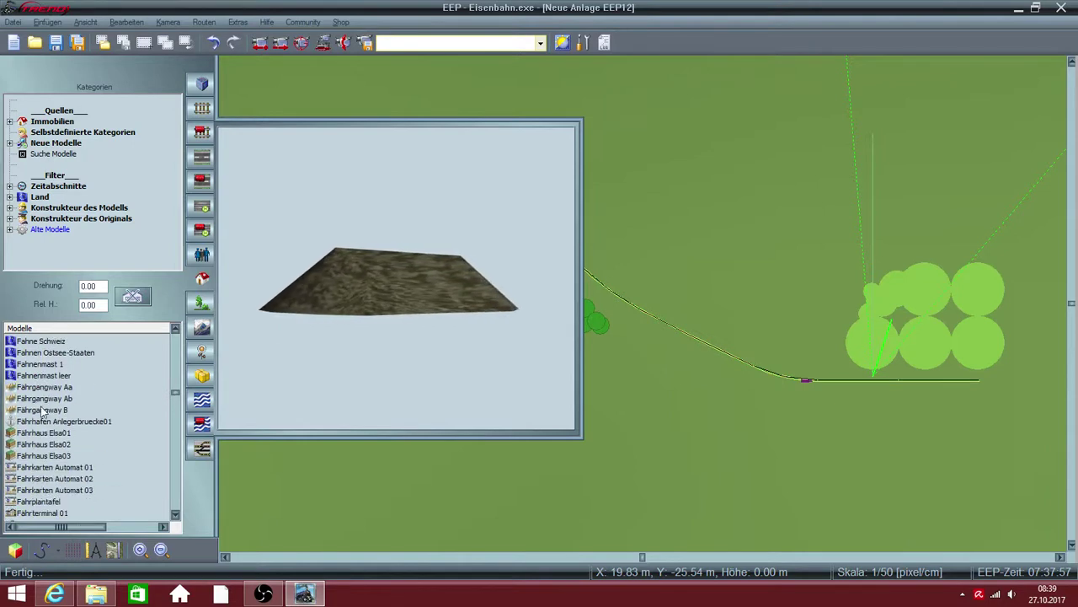
{"action": "left_click", "coordinate": [46, 433]}
{"action": "left_click", "coordinate": [48, 445]}
{"action": "left_click", "coordinate": [48, 466]}
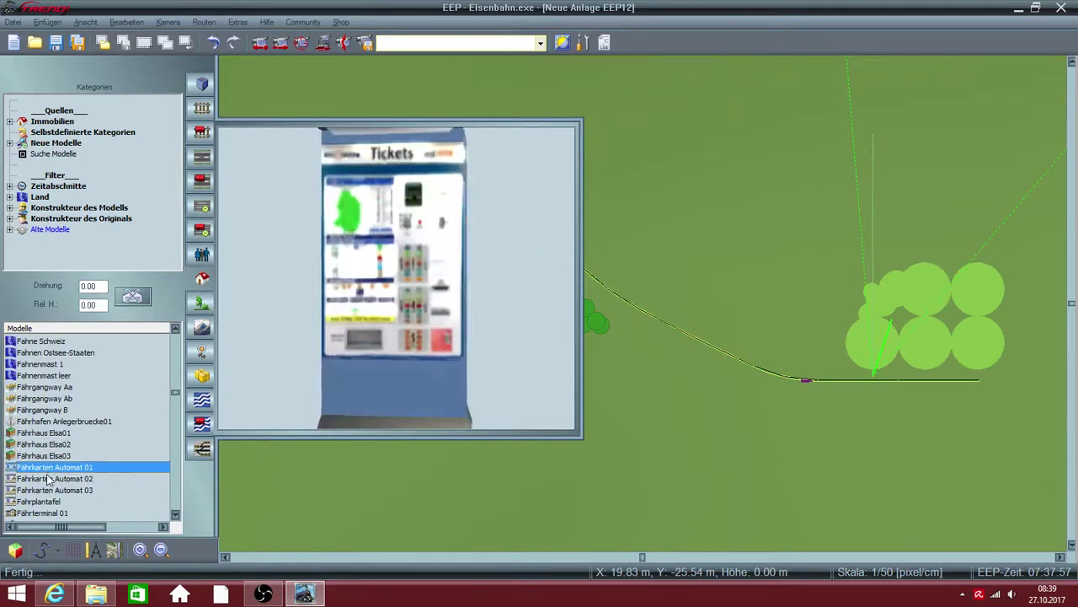
{"action": "left_click", "coordinate": [48, 478]}
Preview the Fussballplatz from above, the Futterkrippe Sommerausführung and Garage_02_Rodachtal_JE1
{"action": "scroll", "coordinate": [47, 480], "scroll_direction": "down", "scroll_amount": 5}
{"action": "scroll", "coordinate": [47, 480], "scroll_direction": "down", "scroll_amount": 3}
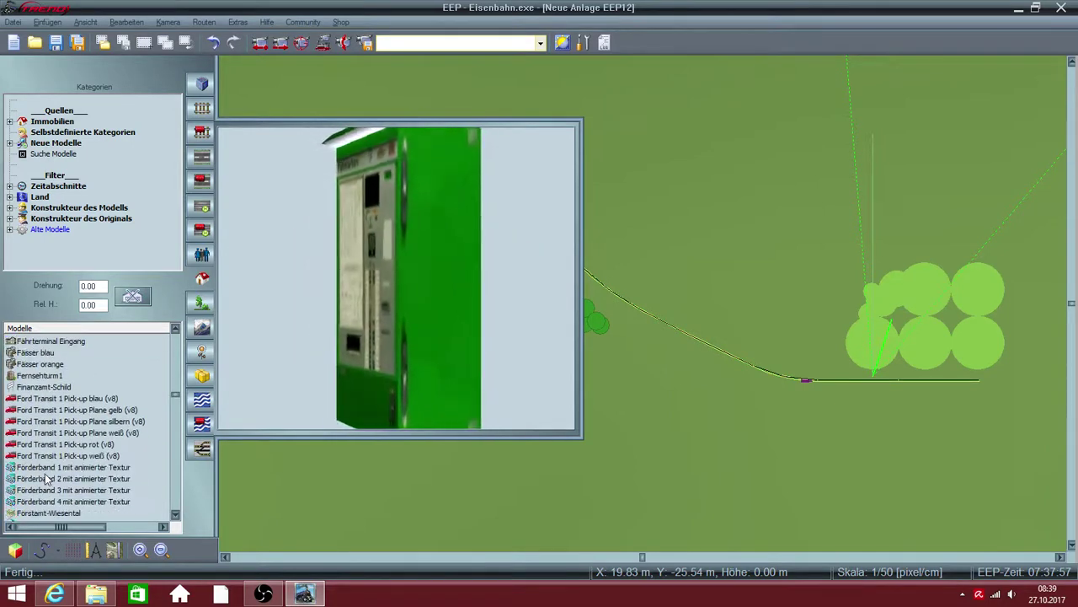
{"action": "left_click", "coordinate": [44, 469]}
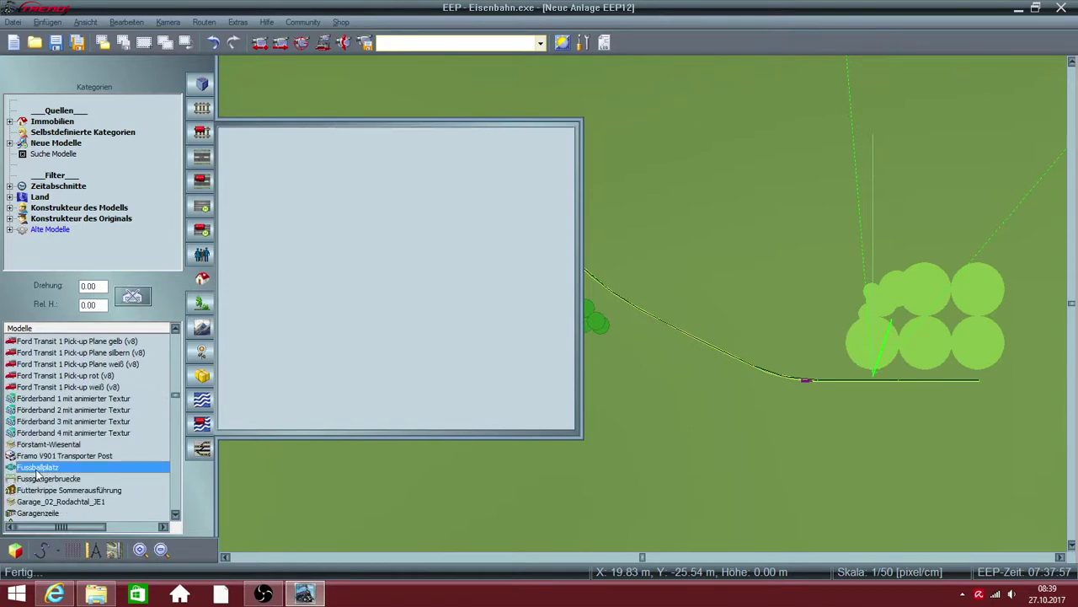
{"action": "left_click", "coordinate": [322, 288]}
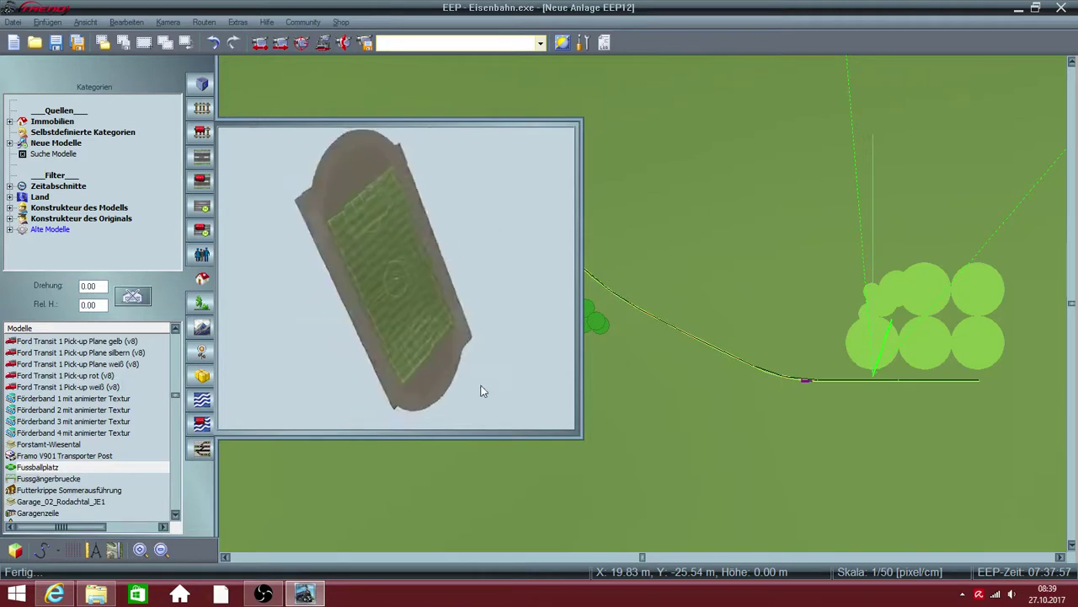
{"action": "left_click", "coordinate": [42, 490]}
{"action": "left_click", "coordinate": [40, 501]}
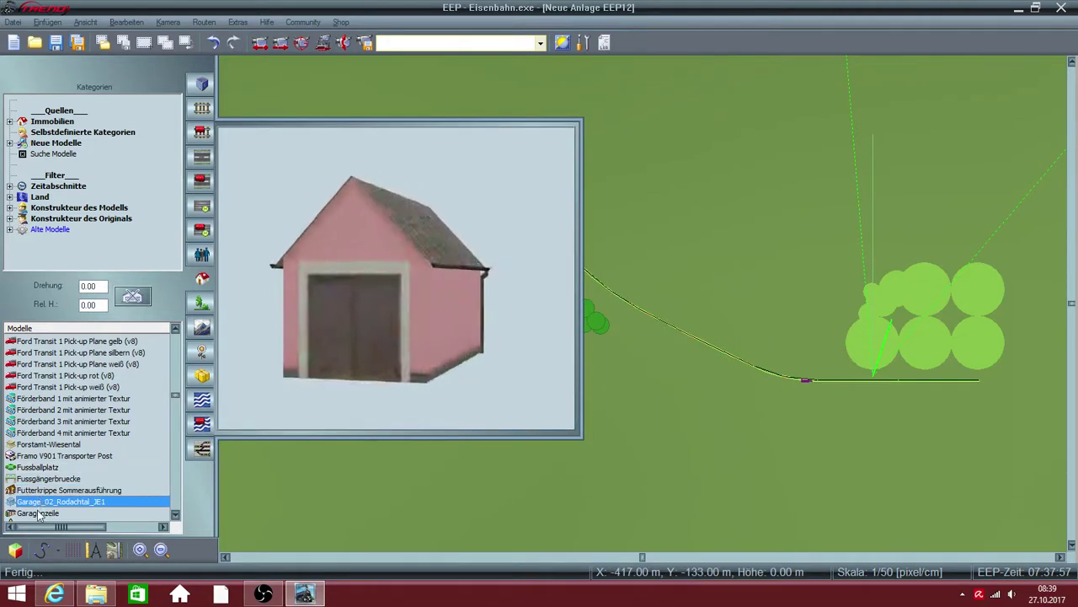
Preview the Garagenzeile, the GH2_Betonwanne concrete troughs and the Gleisfeldlampe 1 track lamp
{"action": "left_click", "coordinate": [38, 512]}
{"action": "scroll", "coordinate": [38, 514], "scroll_direction": "down", "scroll_amount": 3}
{"action": "scroll", "coordinate": [38, 515], "scroll_direction": "down", "scroll_amount": 2}
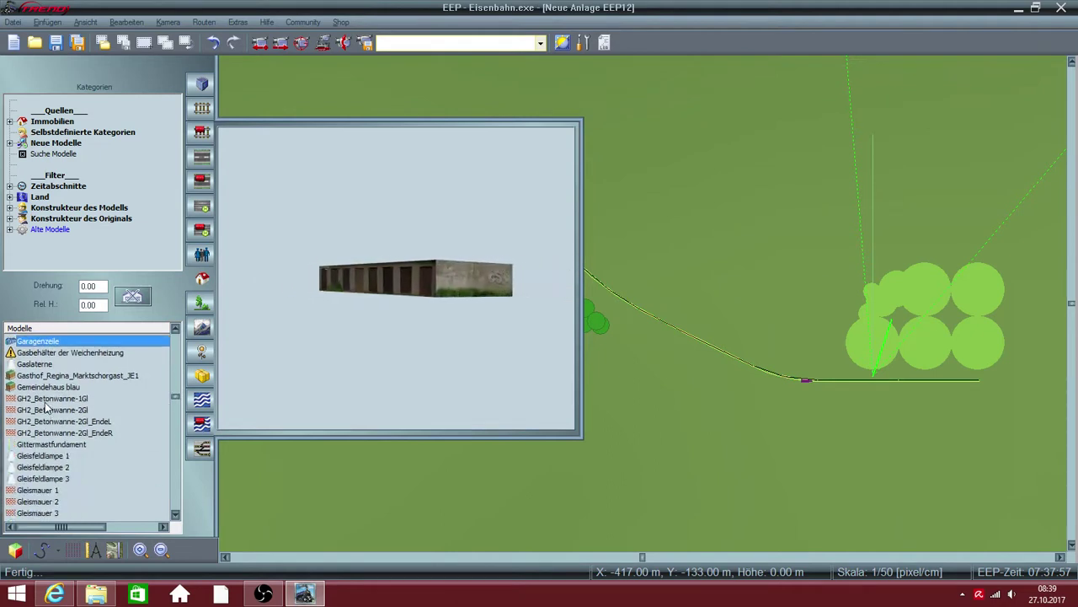
{"action": "left_click", "coordinate": [49, 410]}
{"action": "left_click", "coordinate": [49, 432]}
{"action": "left_click", "coordinate": [48, 444]}
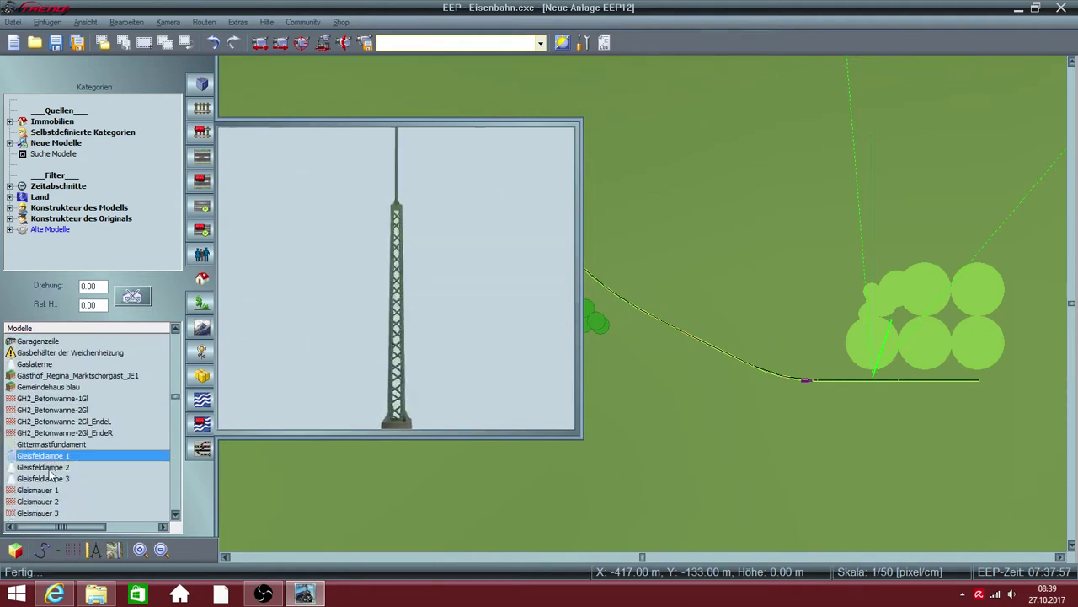
Preview the Gleisfeldlampe 3 lamp and the Gleismauer 1 arched wall
{"action": "left_click", "coordinate": [46, 477]}
{"action": "left_click", "coordinate": [43, 490]}
{"action": "scroll", "coordinate": [46, 495], "scroll_direction": "down", "scroll_amount": 4}
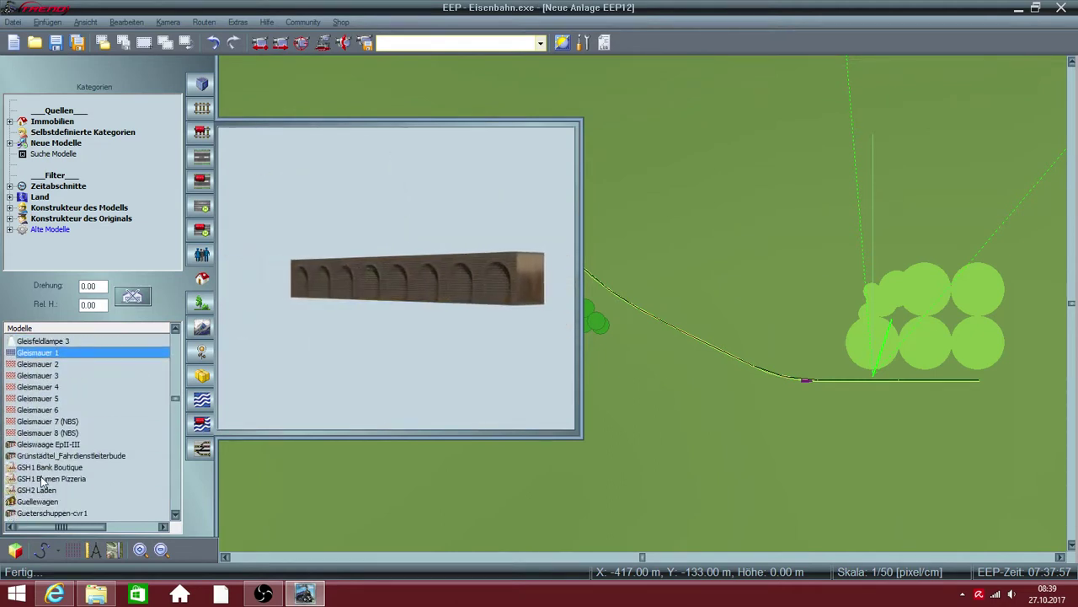
Browse the catalogue past the harbour, Haus and Historische models and preview the Holz-Doppelschaukel swing
{"action": "scroll", "coordinate": [42, 485], "scroll_direction": "down", "scroll_amount": 4}
{"action": "scroll", "coordinate": [38, 472], "scroll_direction": "down", "scroll_amount": 7}
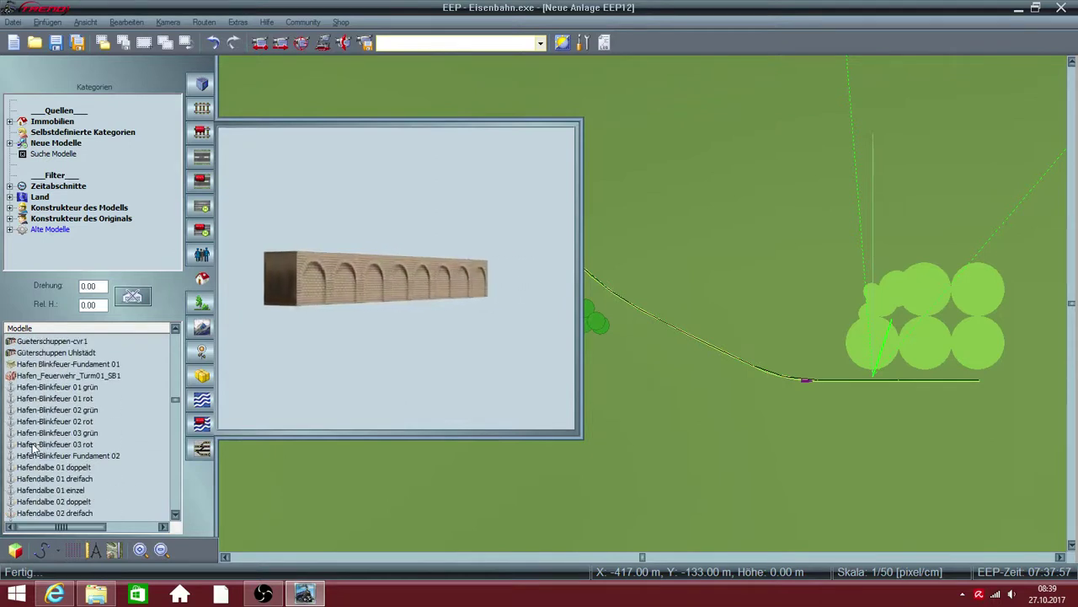
{"action": "scroll", "coordinate": [33, 447], "scroll_direction": "down", "scroll_amount": 5}
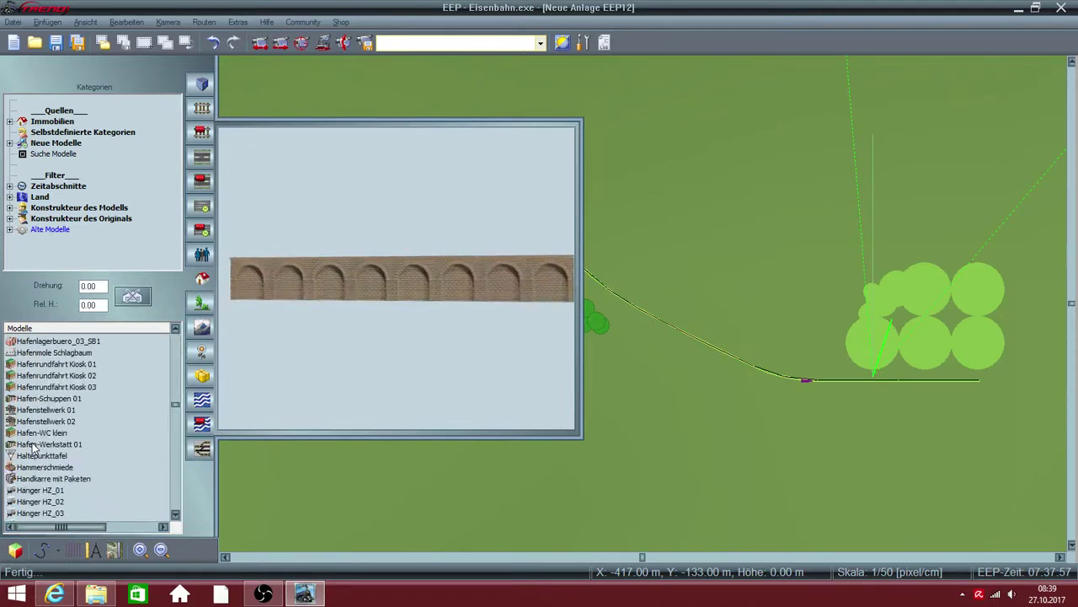
{"action": "scroll", "coordinate": [35, 430], "scroll_direction": "down", "scroll_amount": 5}
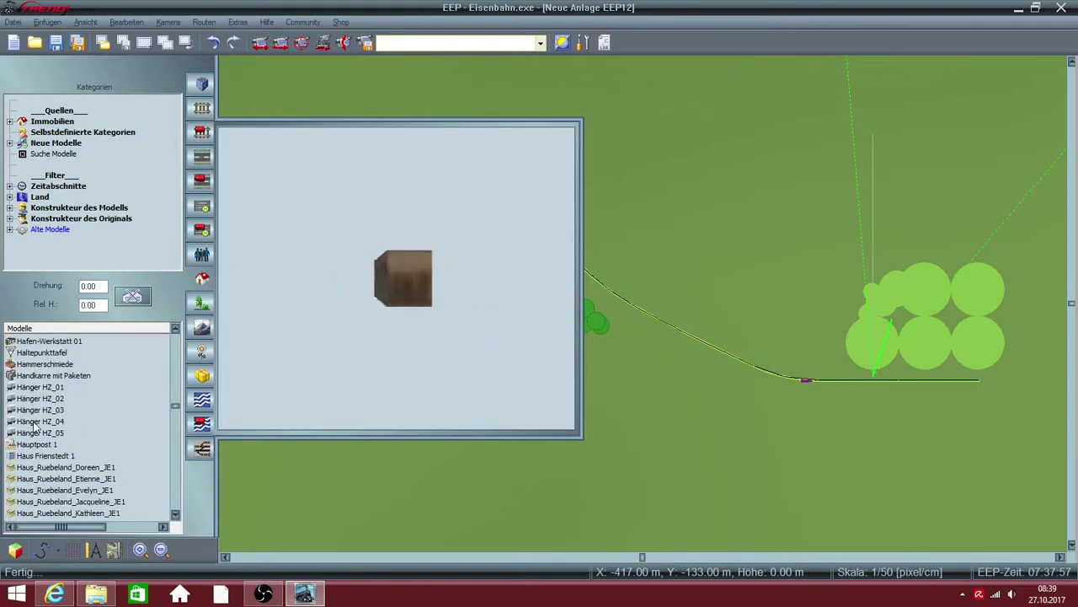
{"action": "scroll", "coordinate": [35, 428], "scroll_direction": "down", "scroll_amount": 8}
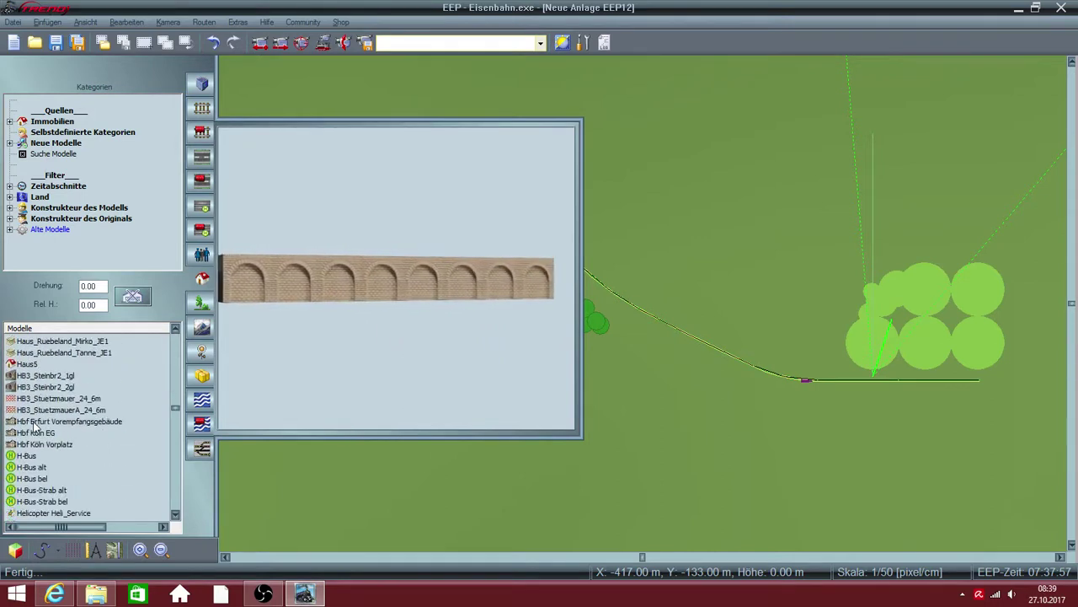
{"action": "scroll", "coordinate": [35, 427], "scroll_direction": "down", "scroll_amount": 5}
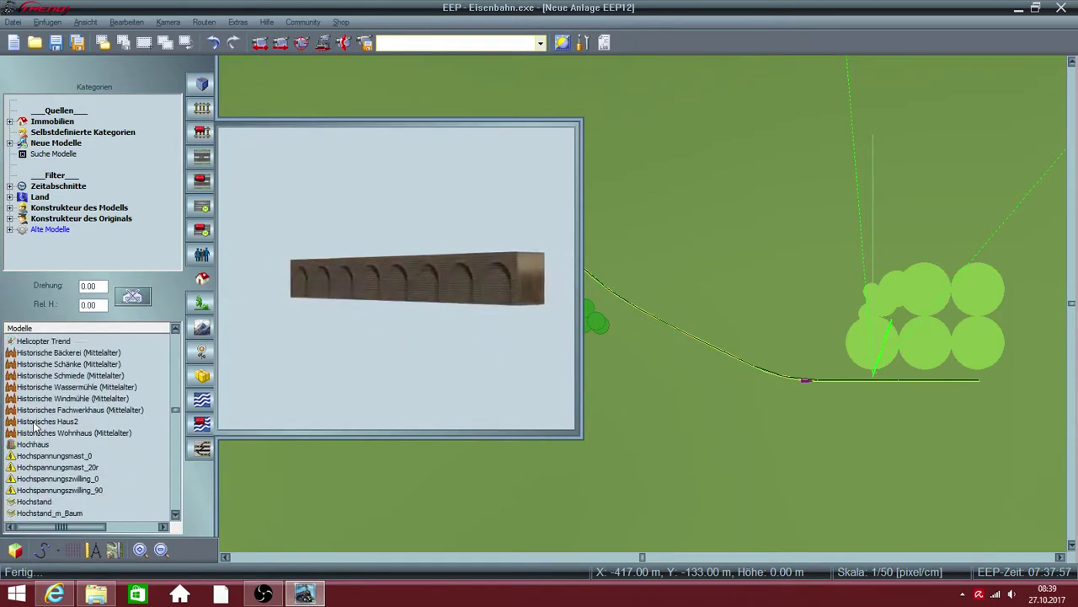
{"action": "left_click", "coordinate": [36, 421]}
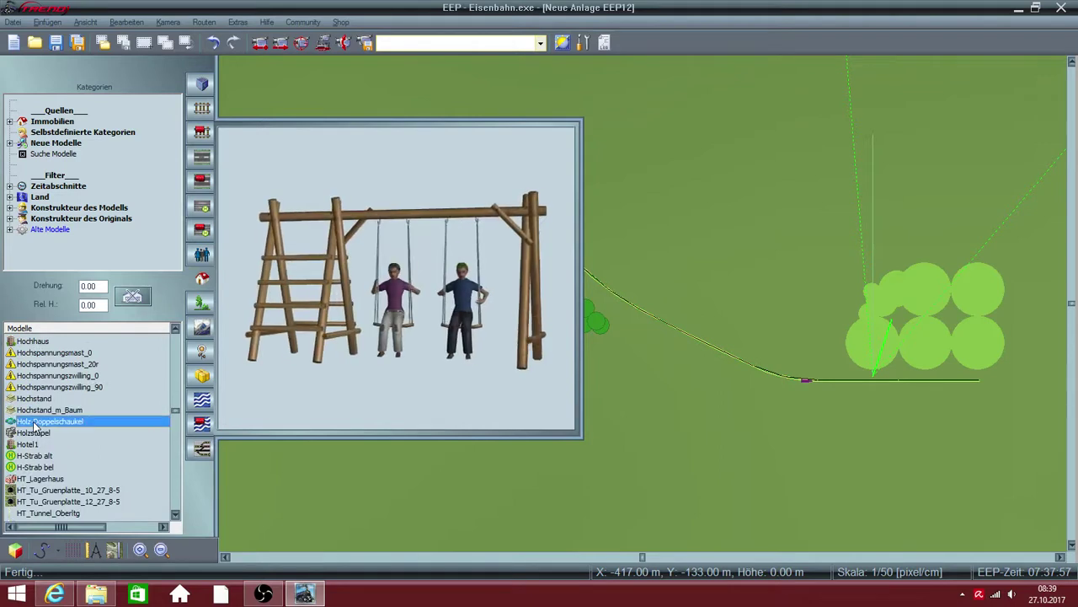
{"action": "scroll", "coordinate": [36, 428], "scroll_direction": "down", "scroll_amount": 2}
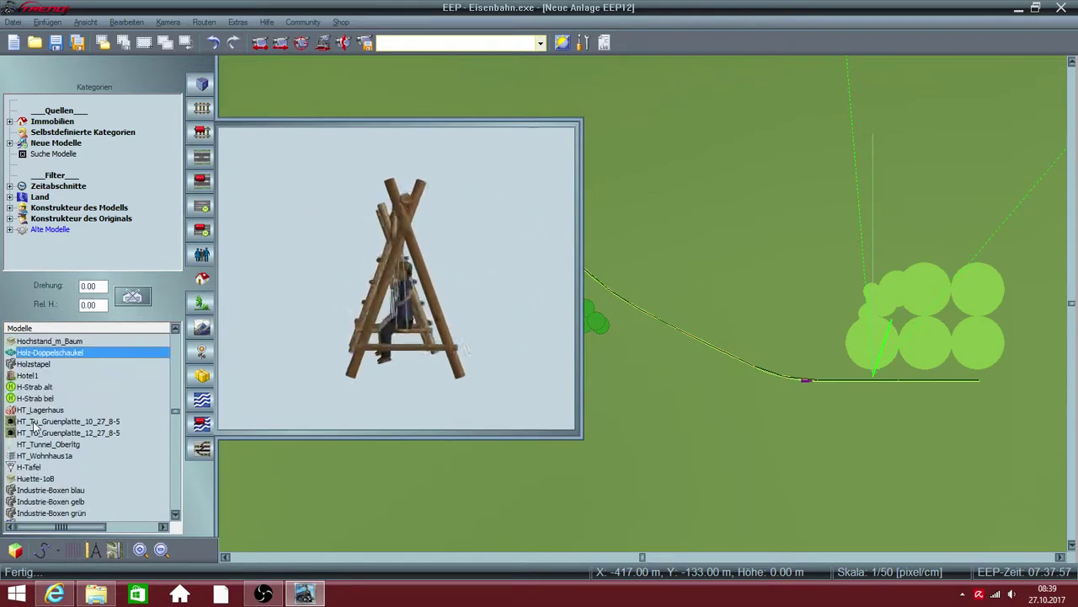
Preview the Huette-1oB log cabin and the Industrie-Boxen blau
{"action": "left_click", "coordinate": [36, 422]}
{"action": "left_click", "coordinate": [34, 478]}
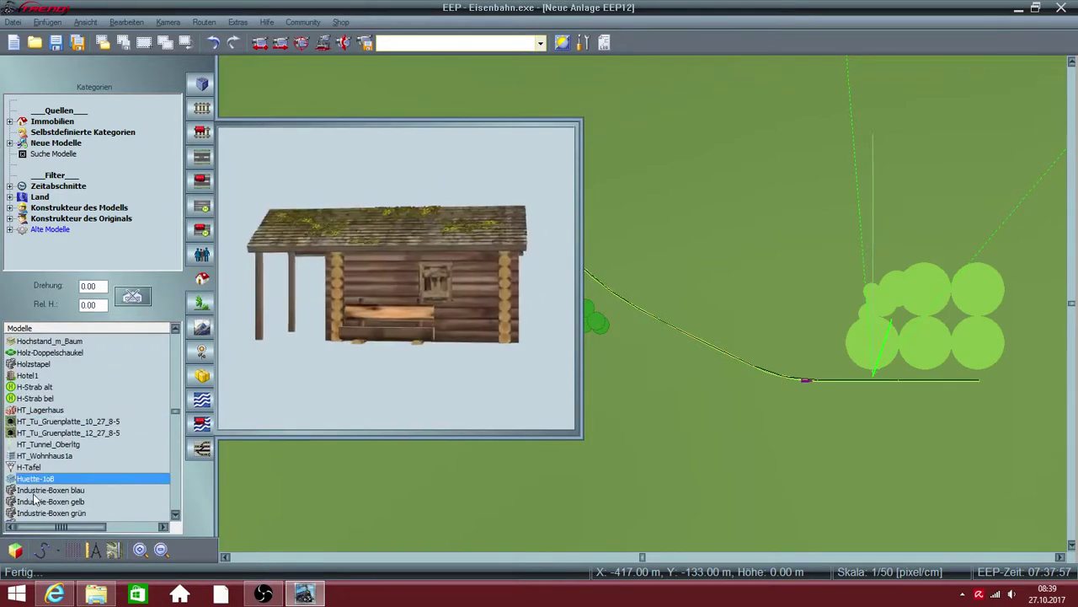
{"action": "left_click", "coordinate": [35, 489]}
Browse past the Infoschild entries and preview the Jaegerzaun fence
{"action": "scroll", "coordinate": [35, 497], "scroll_direction": "down", "scroll_amount": 4}
{"action": "scroll", "coordinate": [36, 500], "scroll_direction": "down", "scroll_amount": 6}
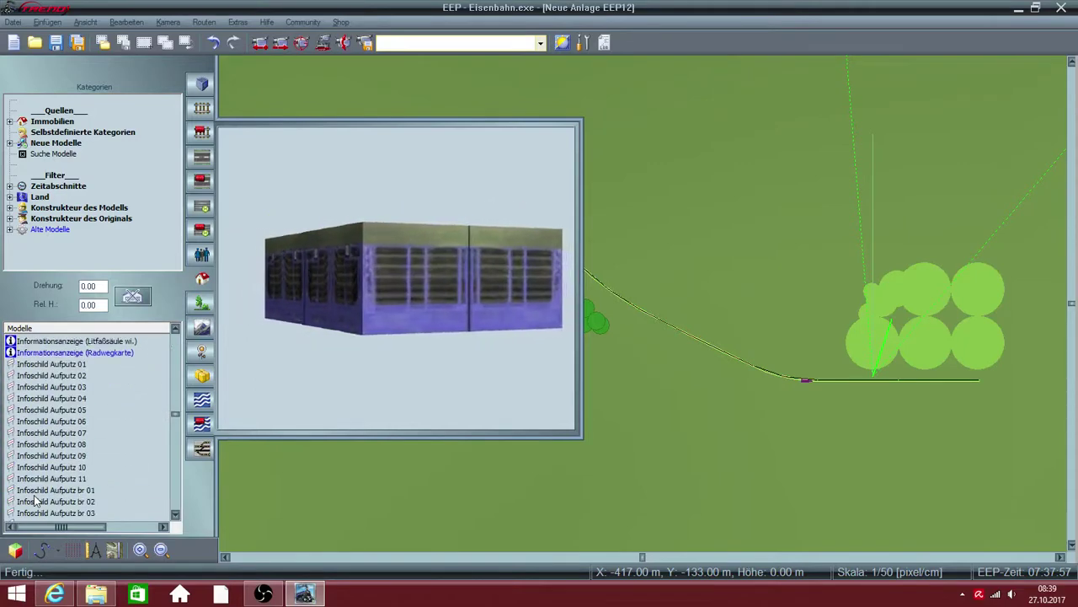
{"action": "scroll", "coordinate": [35, 499], "scroll_direction": "down", "scroll_amount": 7}
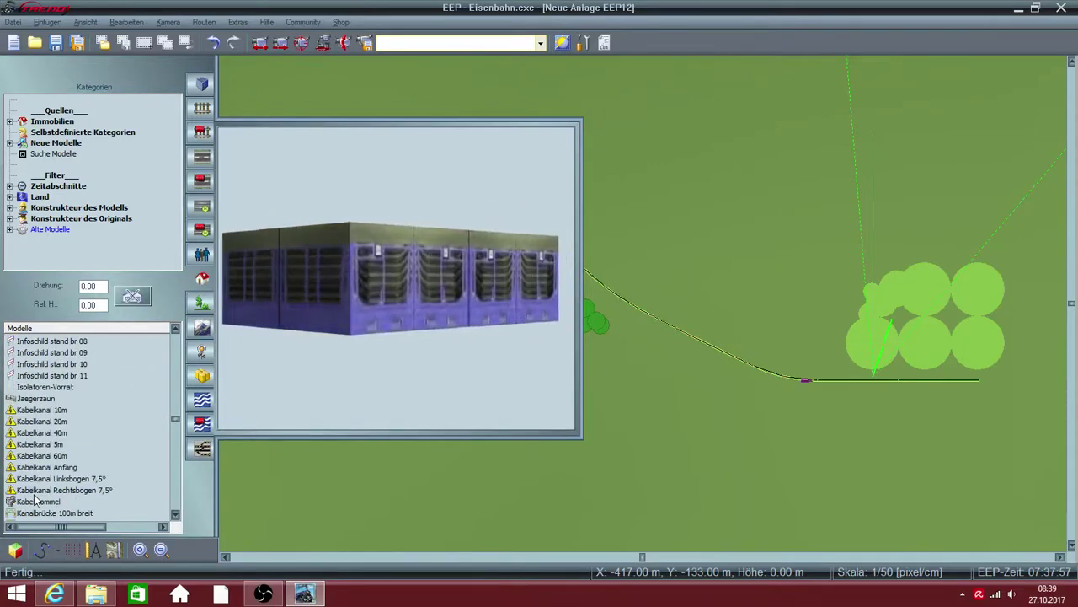
{"action": "left_click", "coordinate": [54, 399]}
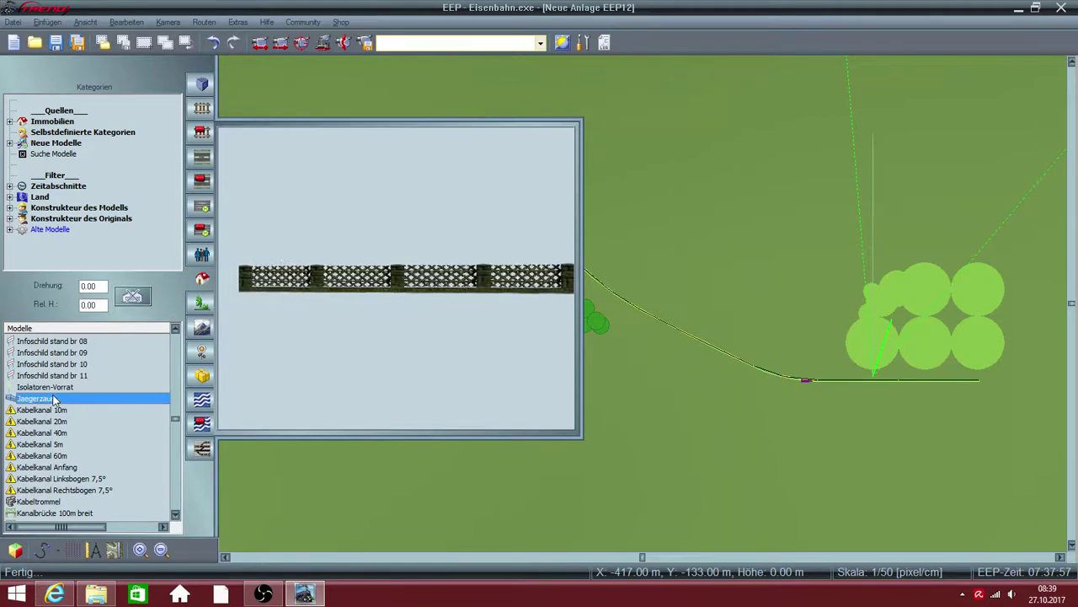
Browse past the Kaufhaus and Kirche models and preview Lagerhaus1, Lagerhaus3 and Landebahn nicht nutzbar vor Schwelle
{"action": "scroll", "coordinate": [35, 423], "scroll_direction": "down", "scroll_amount": 4}
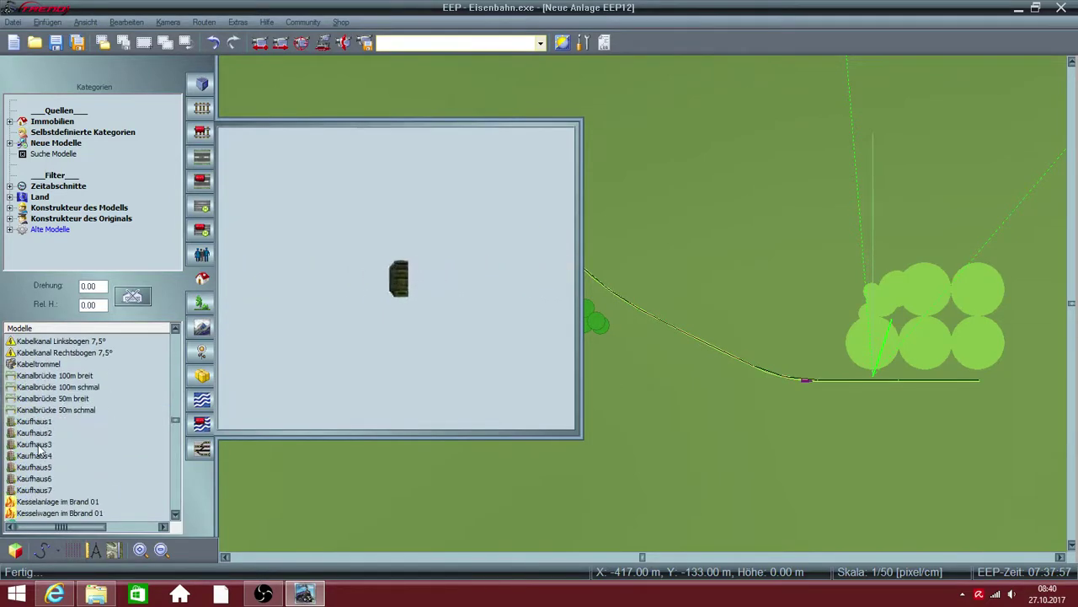
{"action": "scroll", "coordinate": [37, 449], "scroll_direction": "down", "scroll_amount": 6}
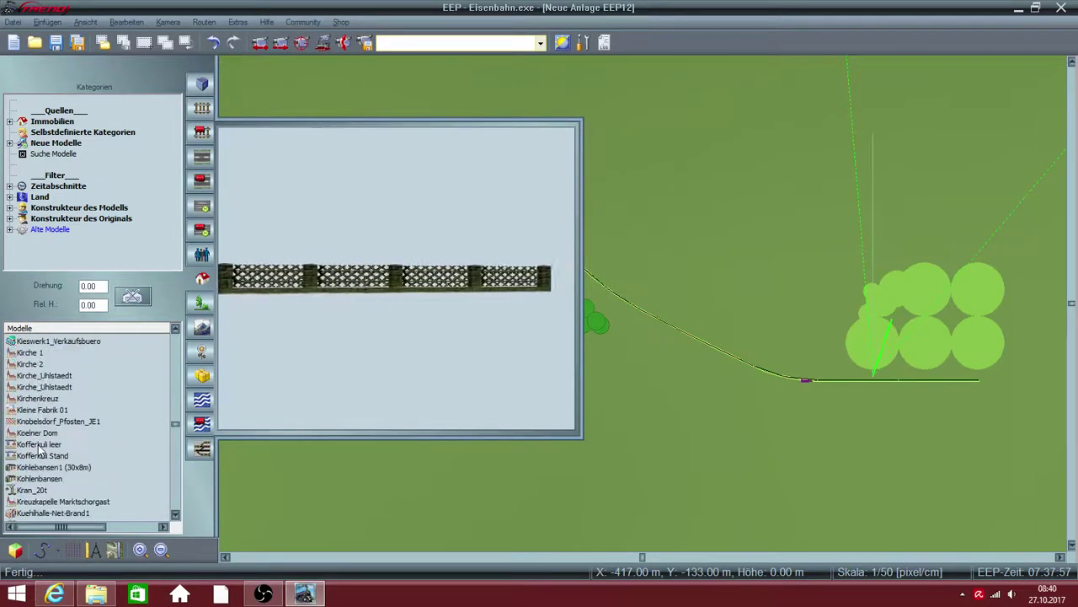
{"action": "scroll", "coordinate": [38, 449], "scroll_direction": "down", "scroll_amount": 7}
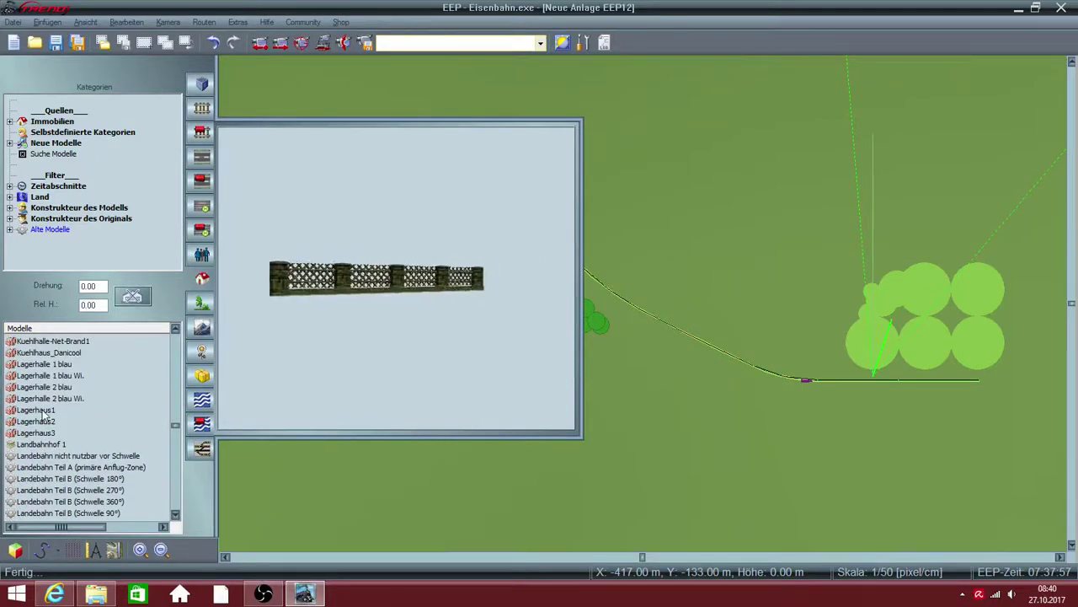
{"action": "left_click", "coordinate": [41, 410]}
{"action": "left_click", "coordinate": [39, 433]}
{"action": "left_click", "coordinate": [39, 455]}
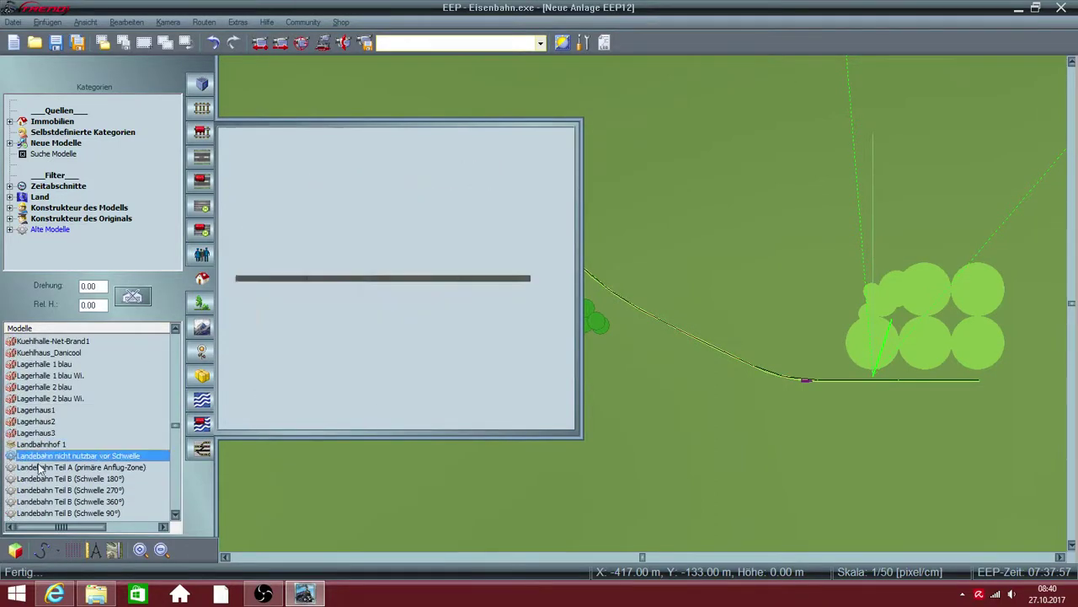
{"action": "left_click", "coordinate": [345, 320]}
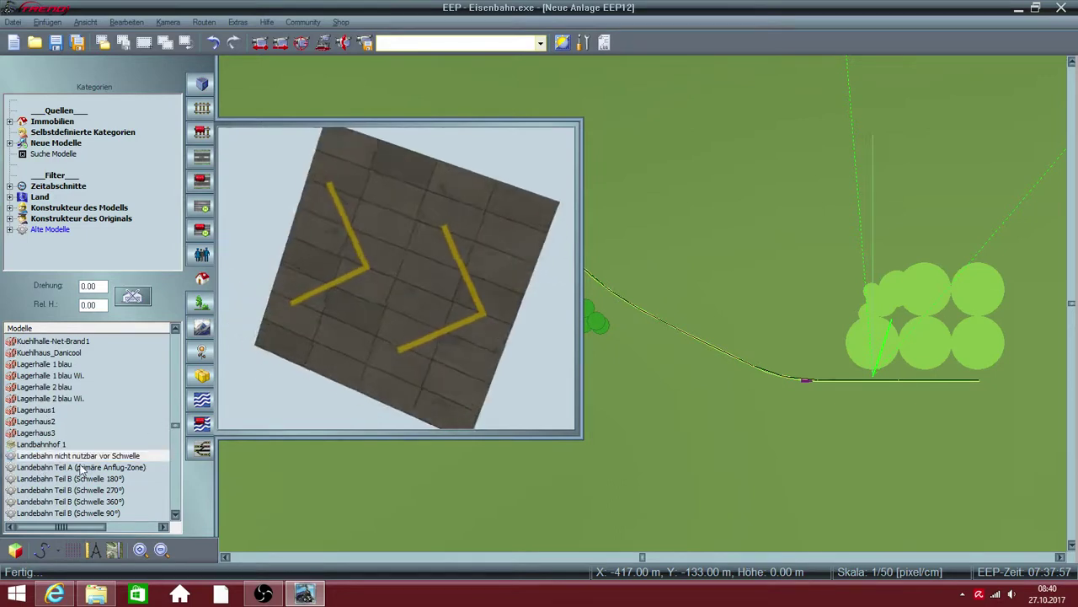
Preview Landbahnhof 1 and the Landebahn runway sections Teil A, Teil D and Teil G
{"action": "left_click", "coordinate": [42, 444]}
{"action": "left_click", "coordinate": [40, 467]}
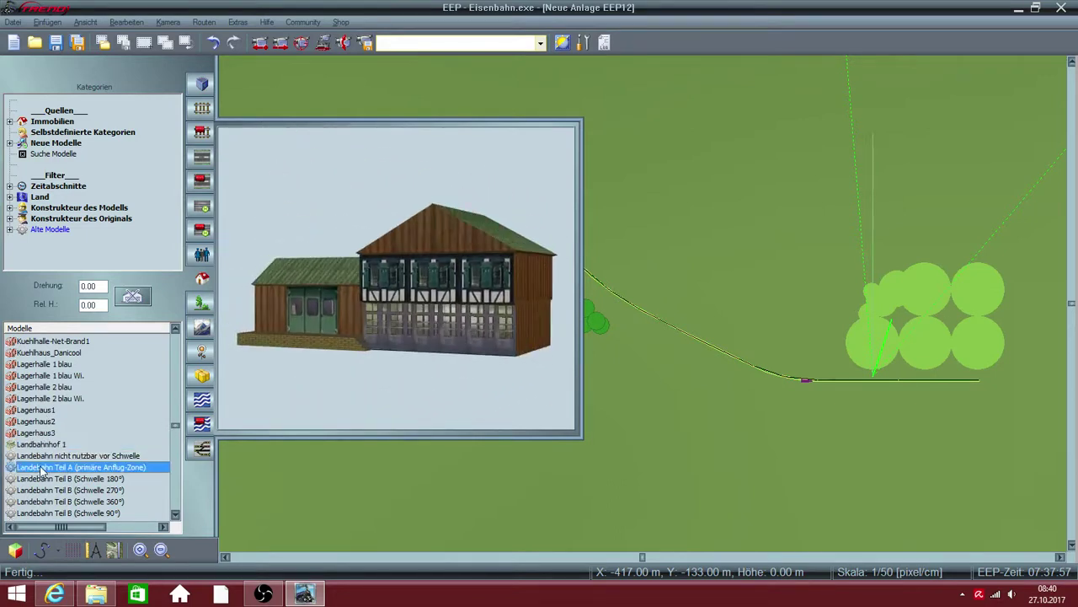
{"action": "left_click", "coordinate": [36, 490]}
{"action": "scroll", "coordinate": [33, 497], "scroll_direction": "down", "scroll_amount": 5}
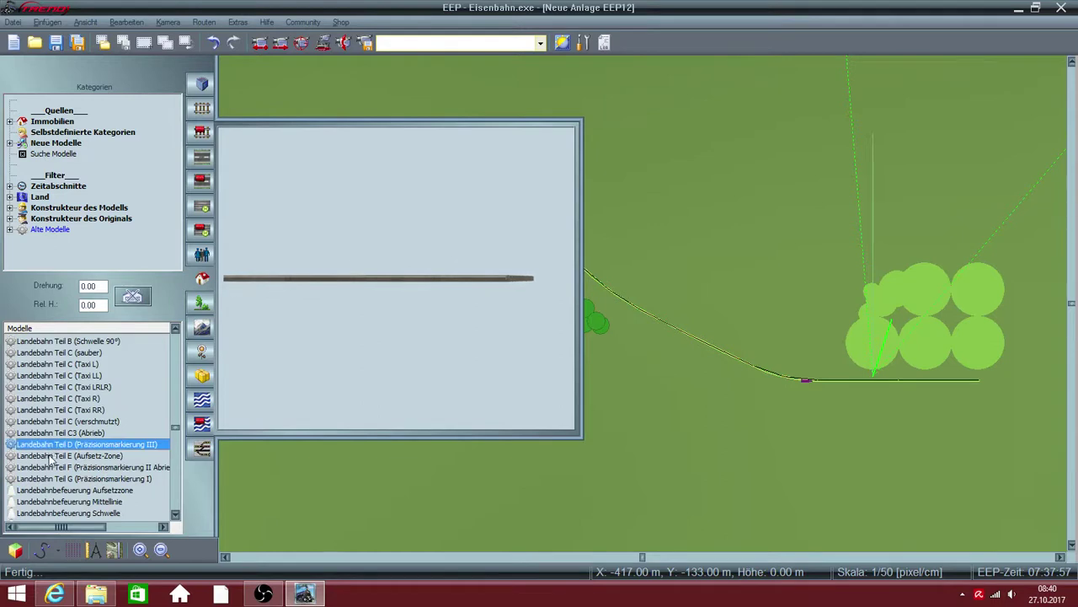
{"action": "left_click", "coordinate": [418, 296]}
{"action": "left_click", "coordinate": [53, 480]}
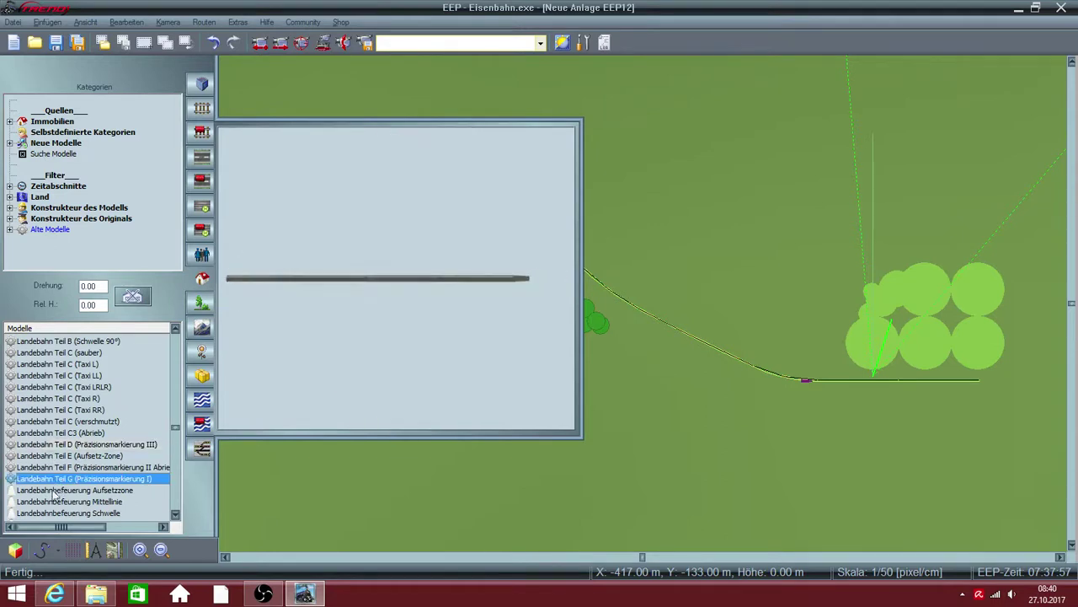
Preview the Landhaus1a house and the Landhandel_FKG_Silo
{"action": "scroll", "coordinate": [55, 489], "scroll_direction": "down", "scroll_amount": 3}
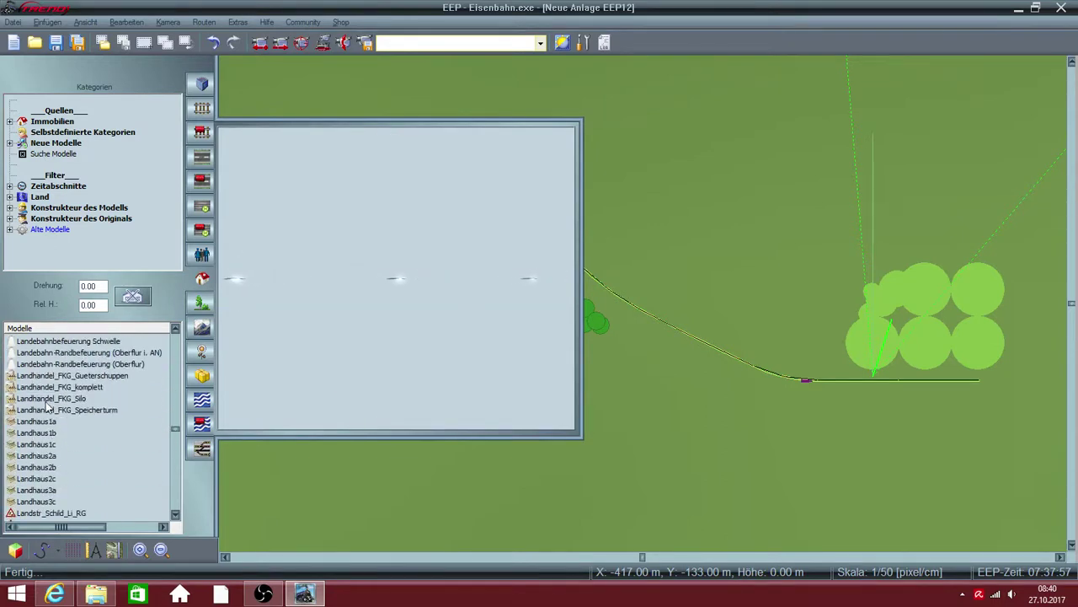
{"action": "left_click", "coordinate": [51, 398]}
{"action": "left_click", "coordinate": [51, 422]}
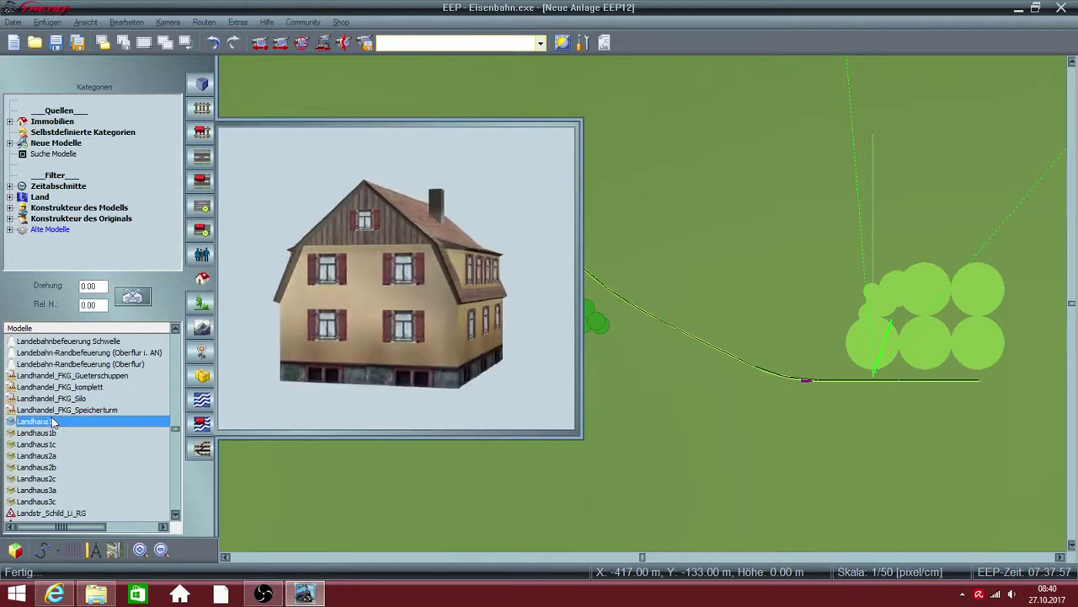
{"action": "left_click", "coordinate": [59, 399]}
{"action": "left_click_drag", "start_coordinate": [289, 384], "coordinate": [396, 335]}
Compare the Landhandel_FKG_Gueterschuppen, Landhandel_FKG_komplett and Landhandel_FKG_Silo models in the preview
{"action": "left_click", "coordinate": [42, 376]}
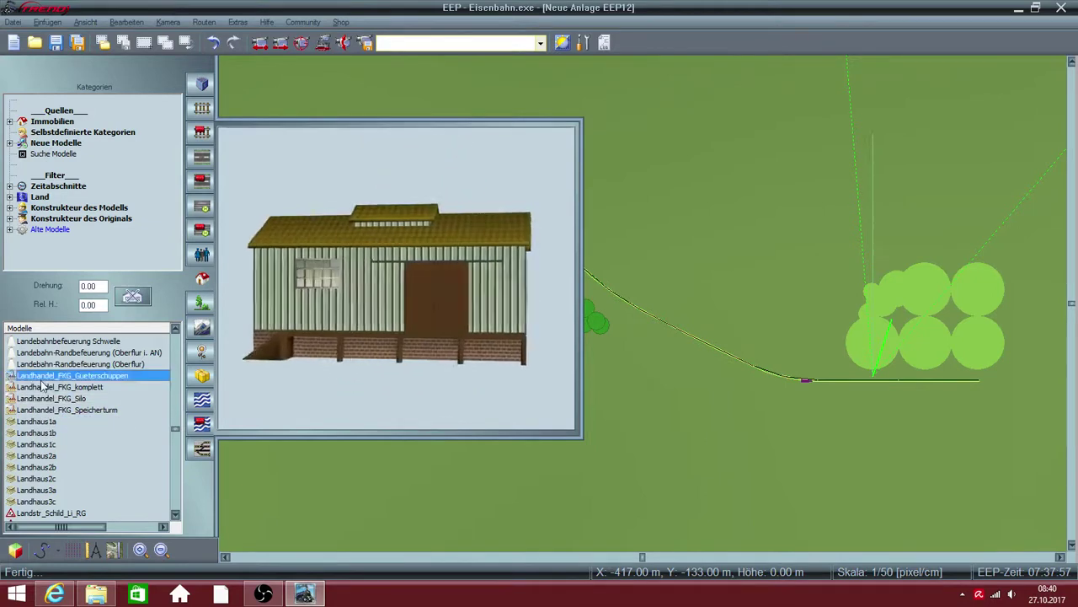
{"action": "left_click", "coordinate": [46, 386]}
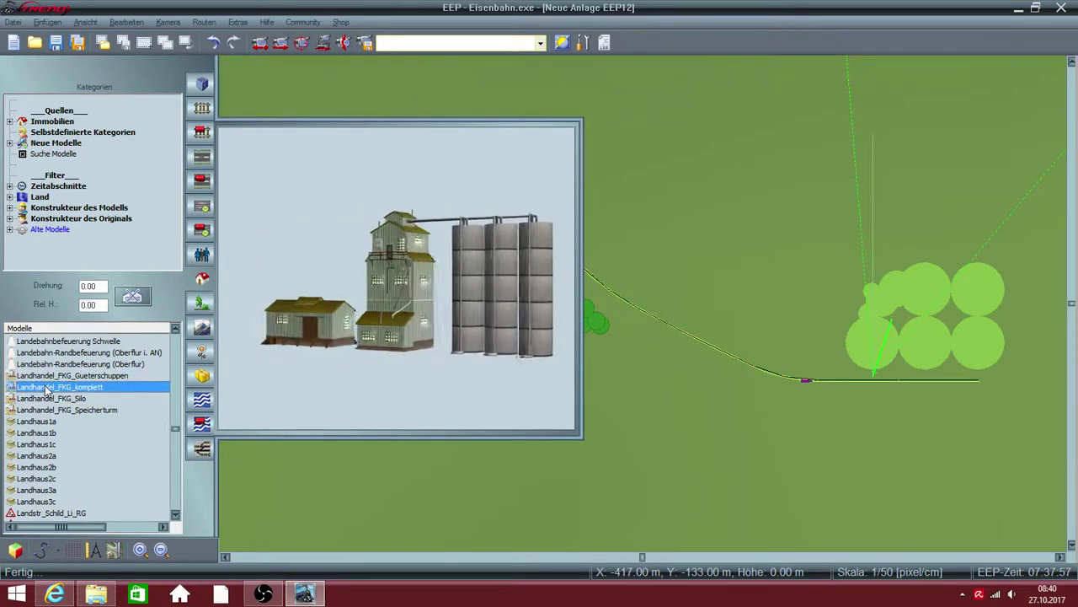
{"action": "left_click", "coordinate": [46, 398]}
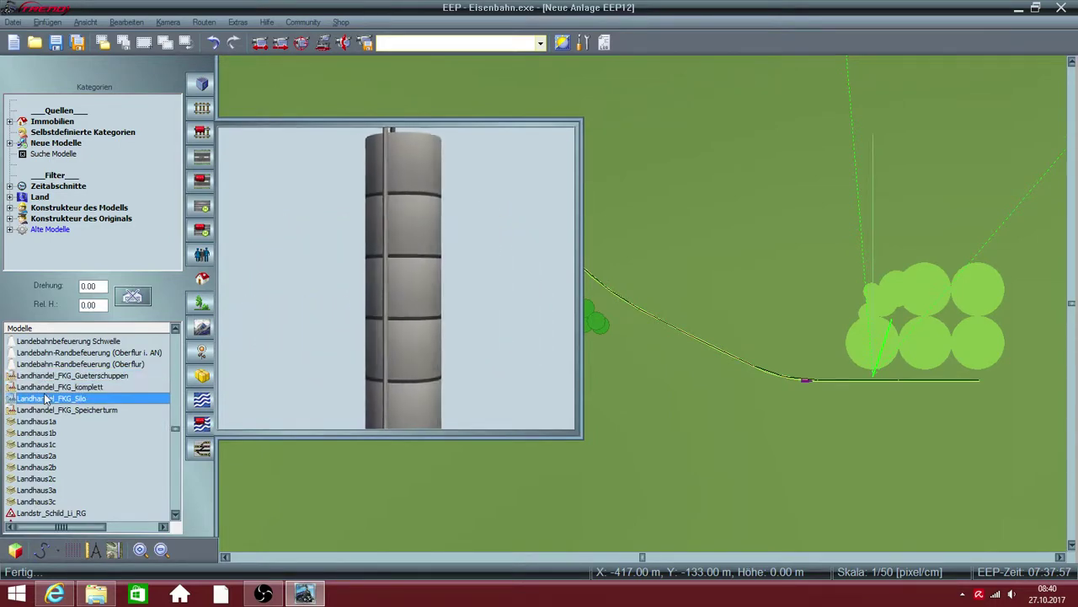
Preview the country houses Landhaus1a, Landhaus1c and Landhaus3c
{"action": "left_click", "coordinate": [37, 421]}
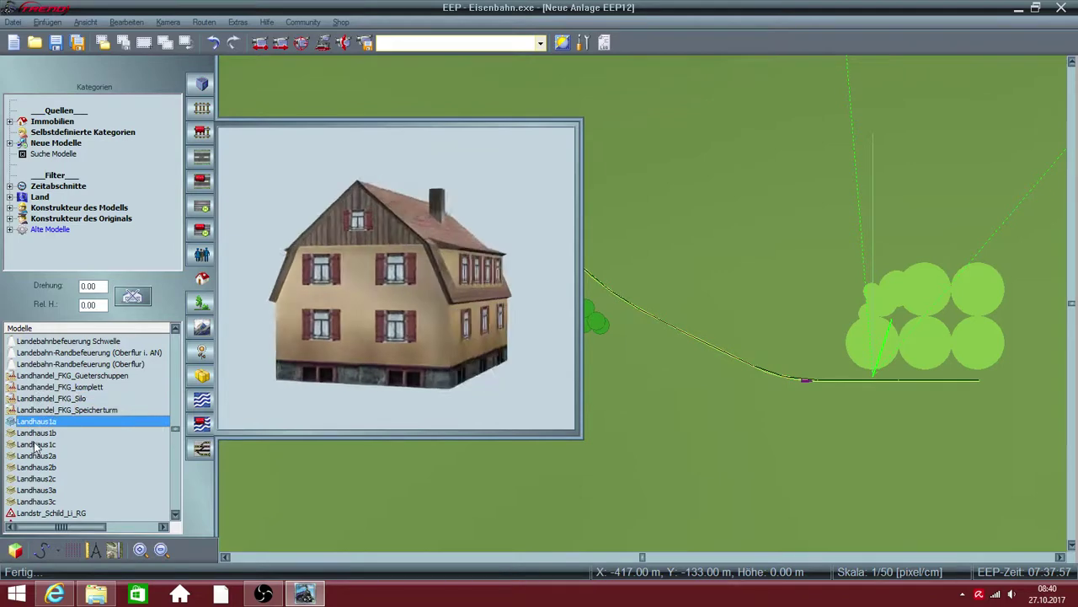
{"action": "left_click", "coordinate": [36, 444]}
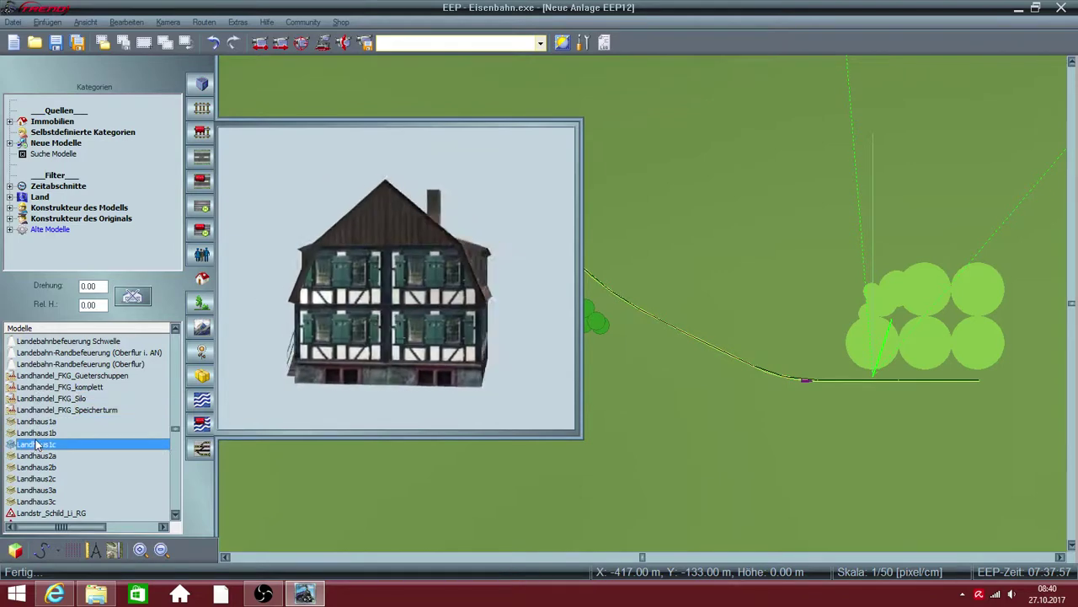
{"action": "left_click", "coordinate": [37, 502]}
Preview the Landstr_Schild_Li_RG road sign and the Leitpfosten_Einzel_RG post
{"action": "left_click", "coordinate": [40, 513]}
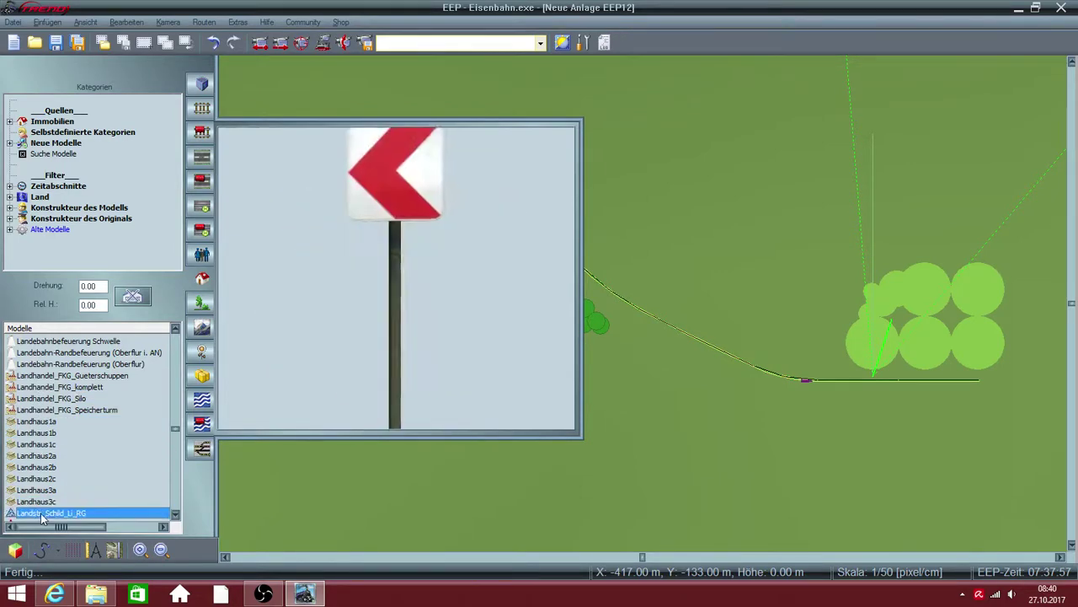
{"action": "scroll", "coordinate": [41, 513], "scroll_direction": "down", "scroll_amount": 5}
{"action": "left_click", "coordinate": [41, 398]}
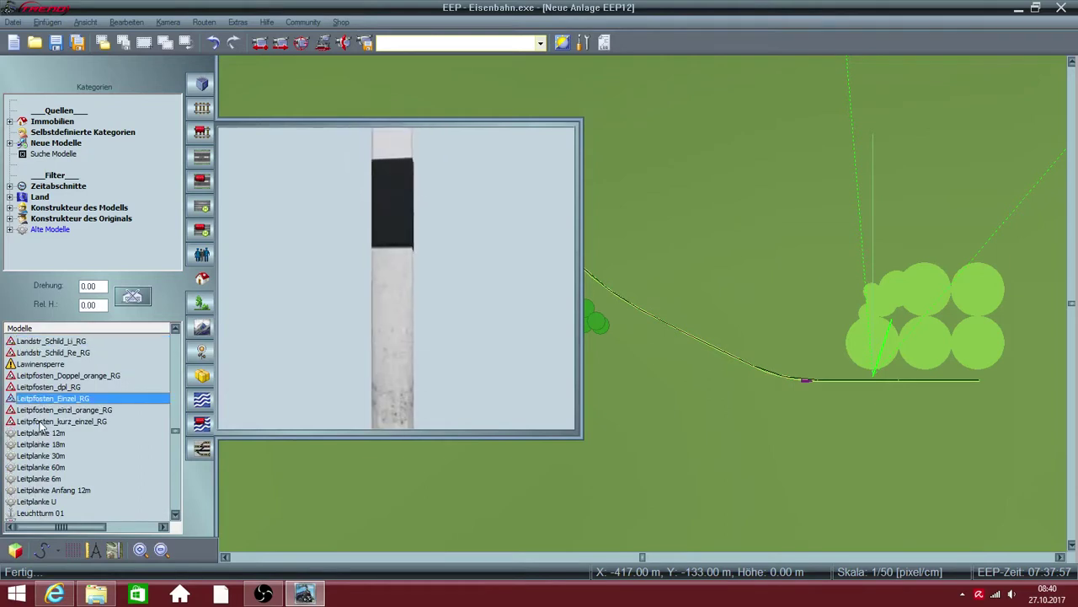
Preview the Maschendraht_Nossen__5m_JE1 and Maschendrahtzaun_10_2 fences and the Mehrfamilienhaus 1 m. Garage
{"action": "scroll", "coordinate": [42, 432], "scroll_direction": "down", "scroll_amount": 4}
{"action": "scroll", "coordinate": [41, 429], "scroll_direction": "down", "scroll_amount": 1}
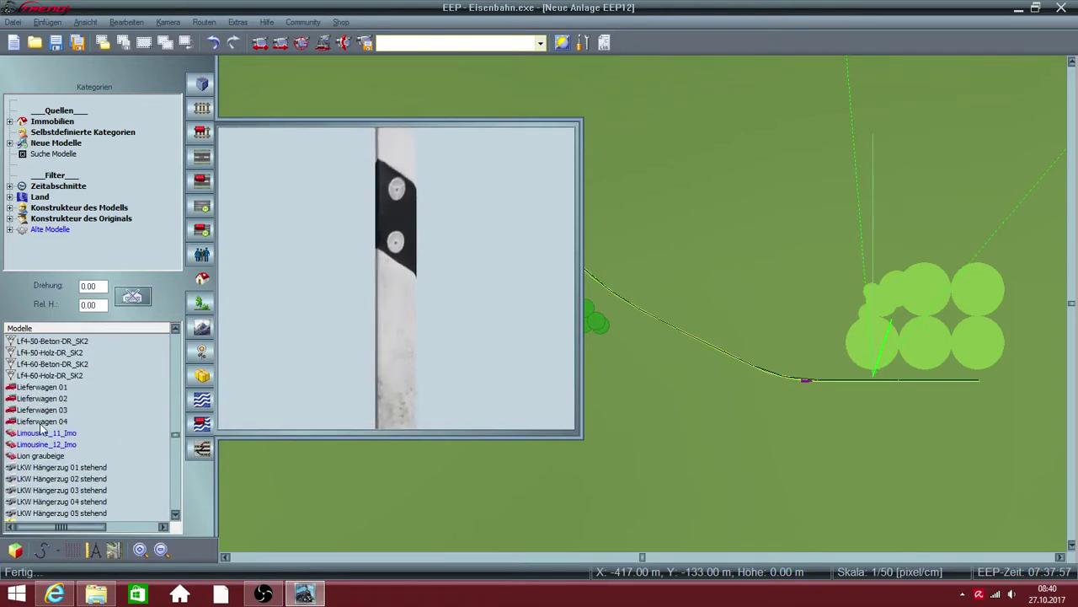
{"action": "scroll", "coordinate": [40, 429], "scroll_direction": "down", "scroll_amount": 1}
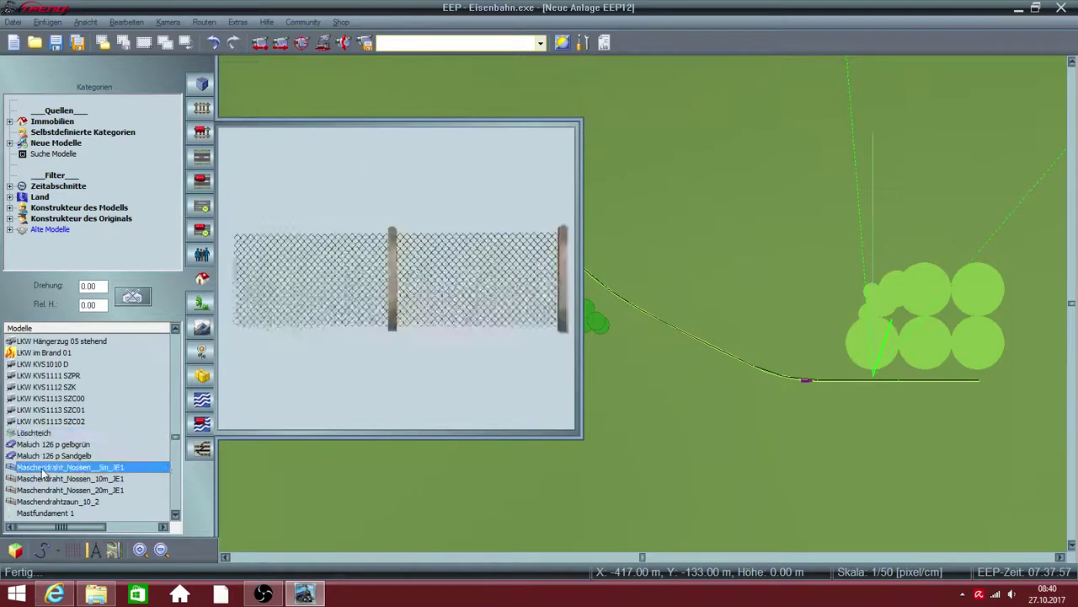
{"action": "scroll", "coordinate": [47, 503], "scroll_direction": "down", "scroll_amount": 4}
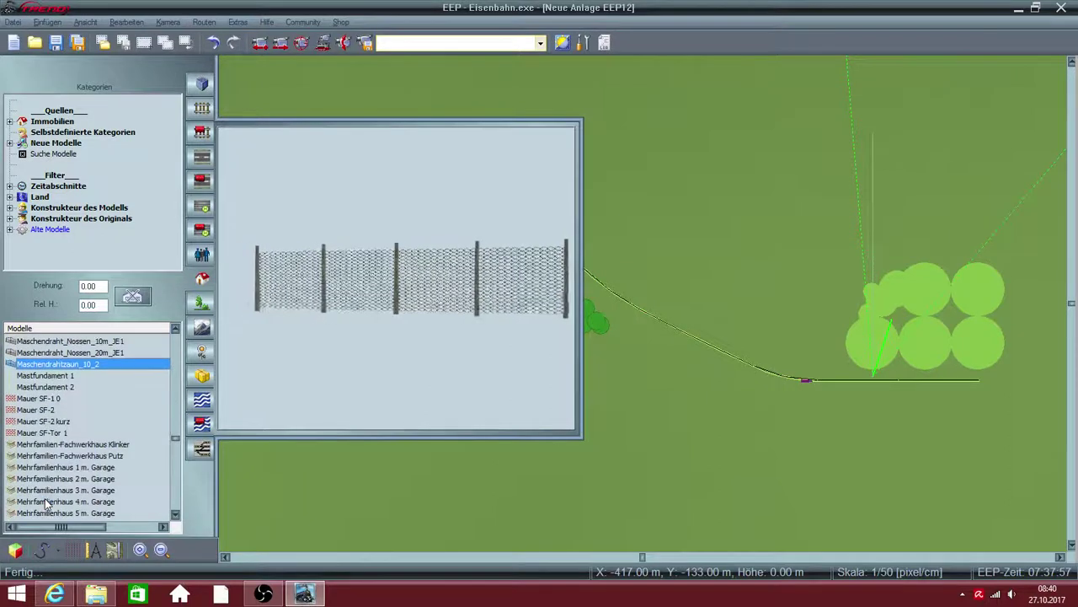
{"action": "left_click", "coordinate": [42, 398]}
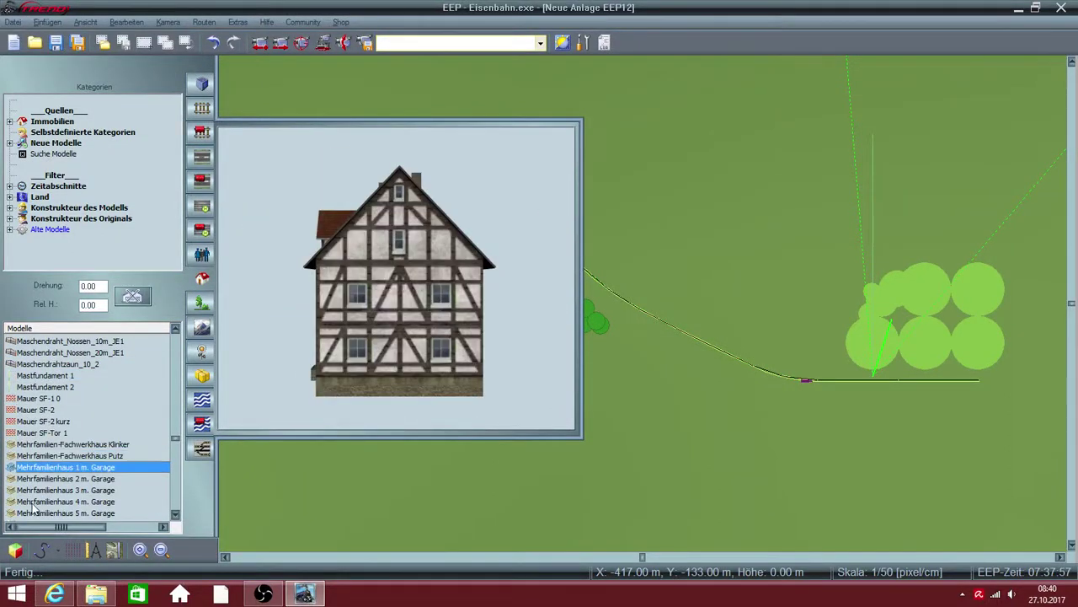
Preview the Metallgelaender_modern20m railing model
{"action": "scroll", "coordinate": [34, 515], "scroll_direction": "down", "scroll_amount": 4}
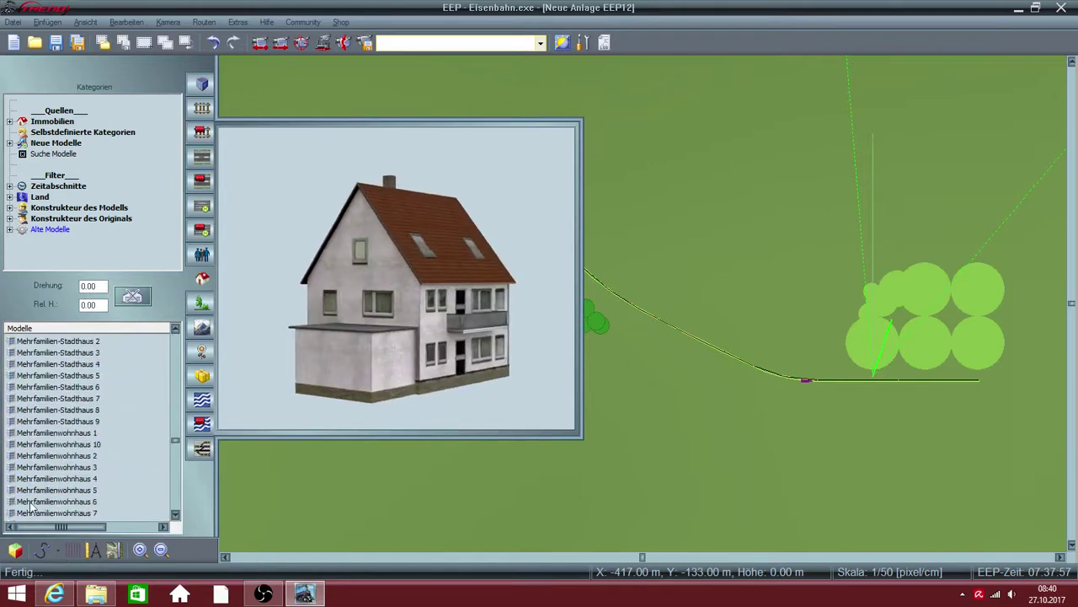
{"action": "scroll", "coordinate": [28, 472], "scroll_direction": "down", "scroll_amount": 5}
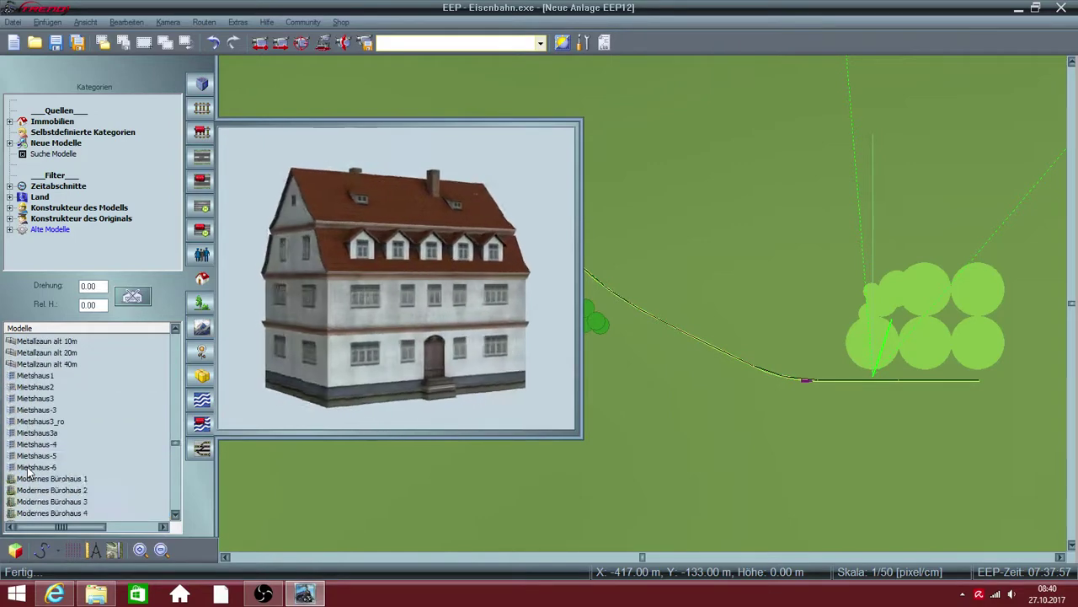
{"action": "left_click", "coordinate": [48, 387]}
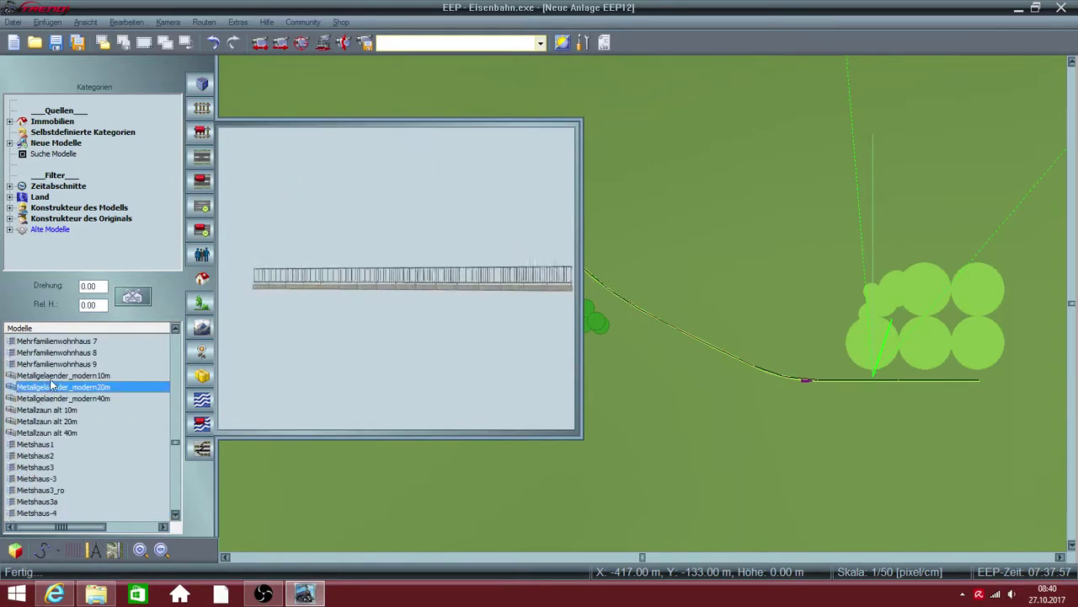
Compare the apartment houses Mietshaus1, Mietshaus2, Mietshaus3, Mietshaus-3 and Mietshaus3a in the preview
{"action": "left_click", "coordinate": [36, 444]}
{"action": "left_click", "coordinate": [36, 455]}
{"action": "left_click", "coordinate": [35, 467]}
{"action": "left_click", "coordinate": [36, 479]}
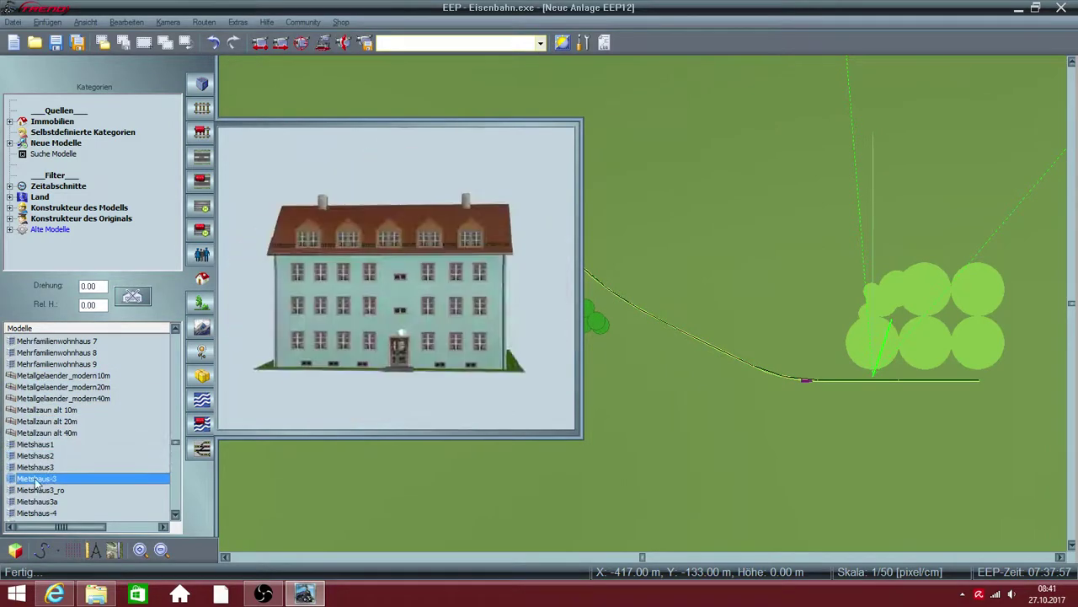
{"action": "left_click", "coordinate": [36, 502]}
Preview the six office buildings from Modernes Bürohaus 1 to Modernes Bürohaus 6
{"action": "scroll", "coordinate": [37, 501], "scroll_direction": "down", "scroll_amount": 4}
{"action": "left_click", "coordinate": [27, 410]}
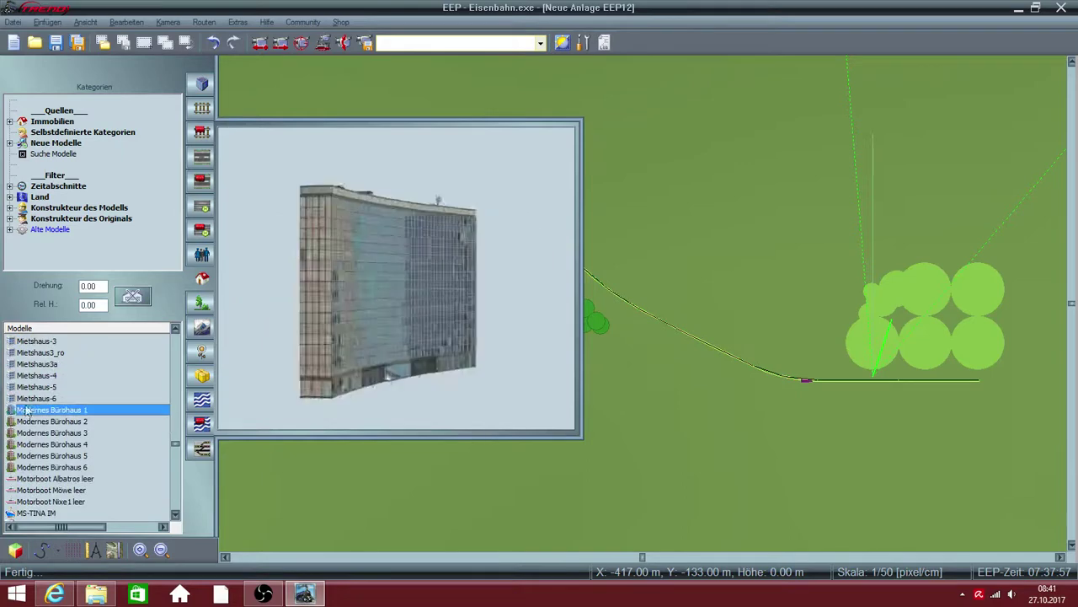
{"action": "left_click", "coordinate": [32, 421]}
{"action": "left_click", "coordinate": [33, 432]}
{"action": "left_click", "coordinate": [34, 444]}
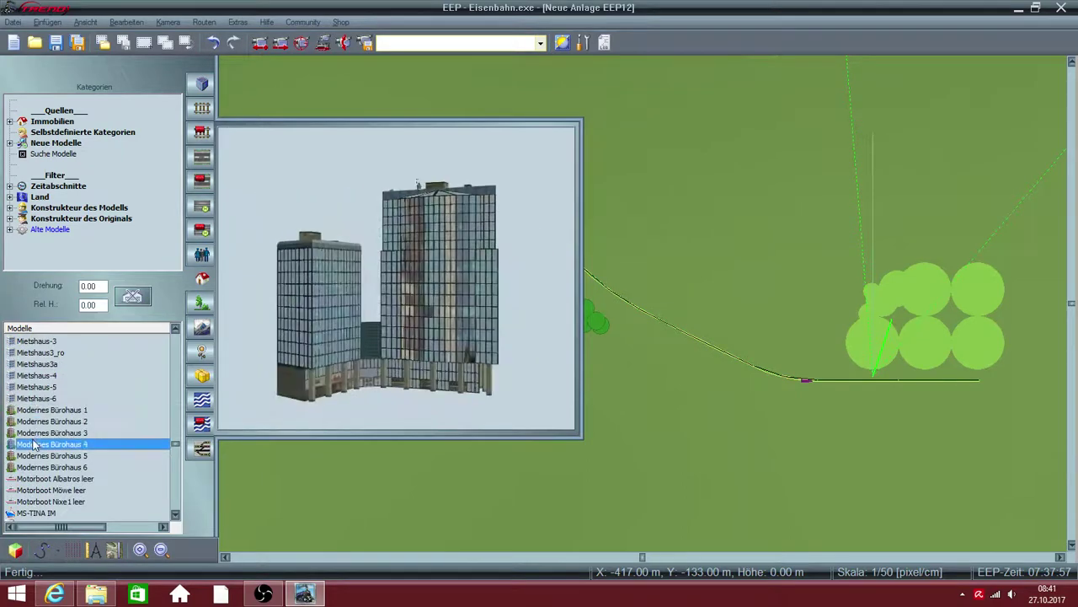
{"action": "left_click", "coordinate": [35, 455]}
{"action": "left_click", "coordinate": [35, 467]}
Preview the motorboats Albatros leer, Möwe leer and Nixe1 leer
{"action": "left_click", "coordinate": [37, 478]}
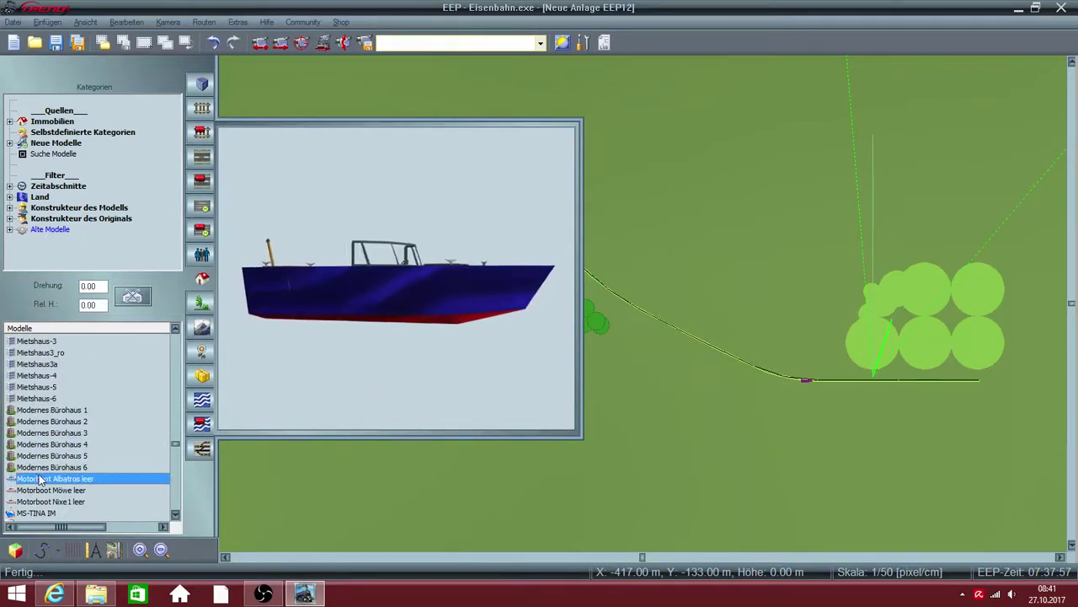
{"action": "left_click", "coordinate": [38, 489]}
{"action": "left_click", "coordinate": [37, 502]}
Preview the Pförtnerhaus, Pferdestall-Wiesental-1, Pfosten zum Sicherheitszaun, Piratenkombüse and Pkw_brand01_SB1 models
{"action": "scroll", "coordinate": [36, 503], "scroll_direction": "down", "scroll_amount": 4}
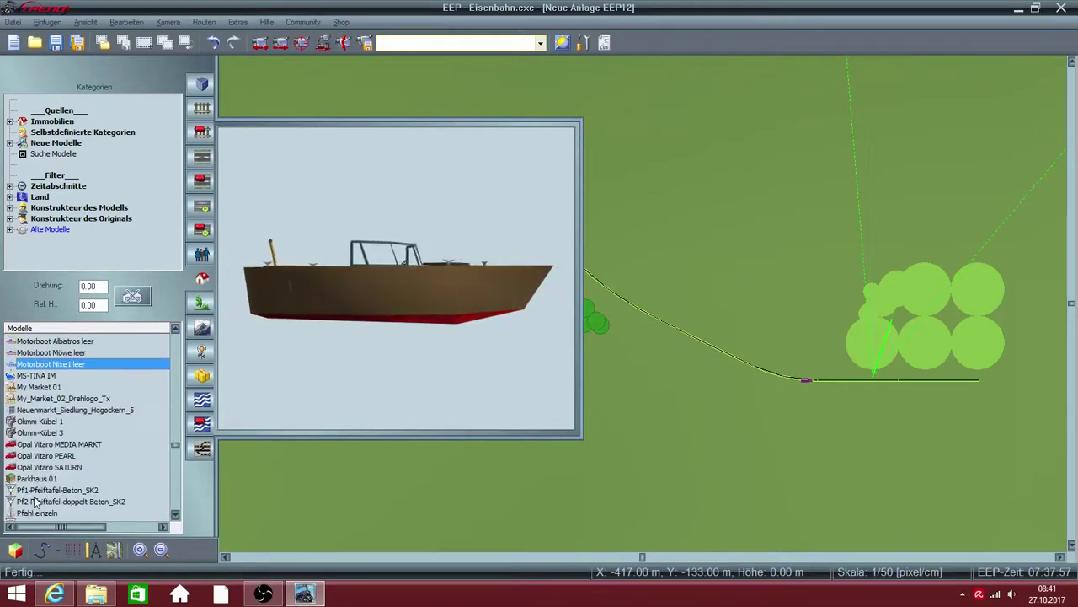
{"action": "scroll", "coordinate": [49, 428], "scroll_direction": "down", "scroll_amount": 4}
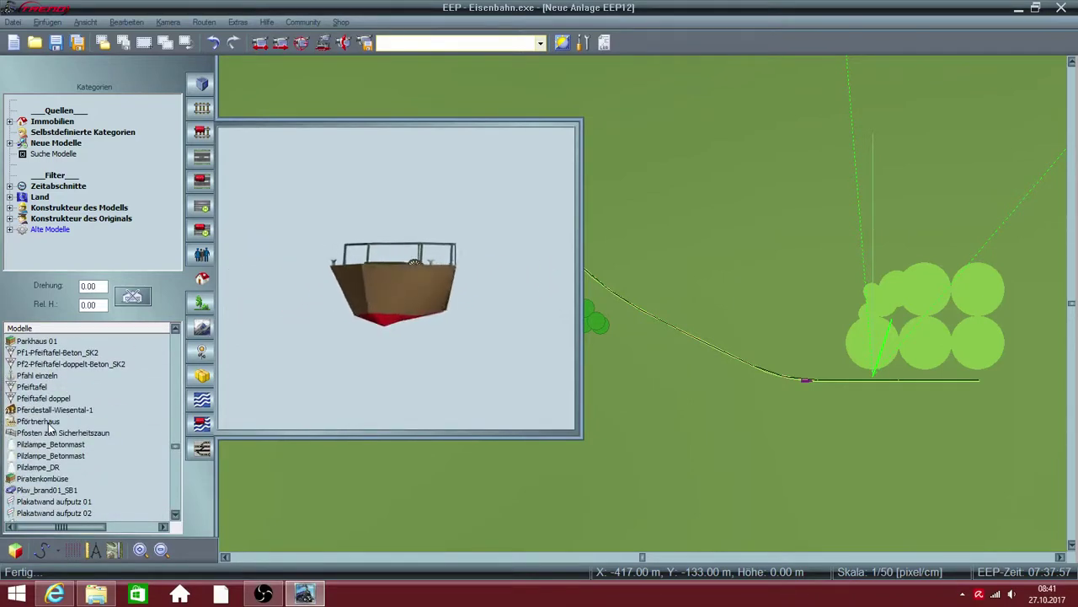
{"action": "left_click", "coordinate": [49, 433]}
{"action": "left_click", "coordinate": [49, 422]}
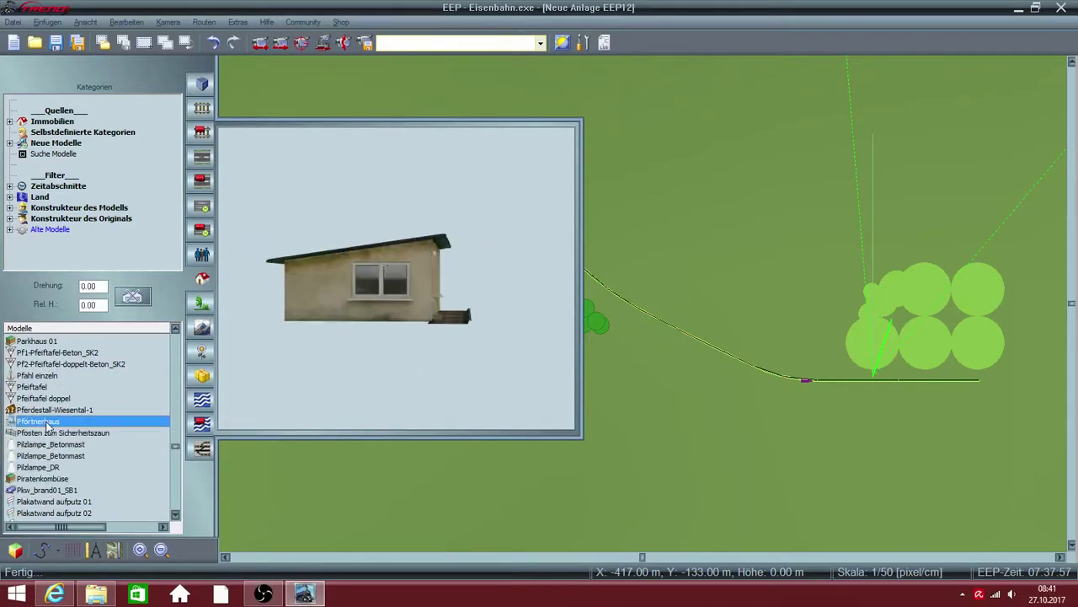
{"action": "left_click", "coordinate": [50, 411]}
{"action": "left_click", "coordinate": [54, 433]}
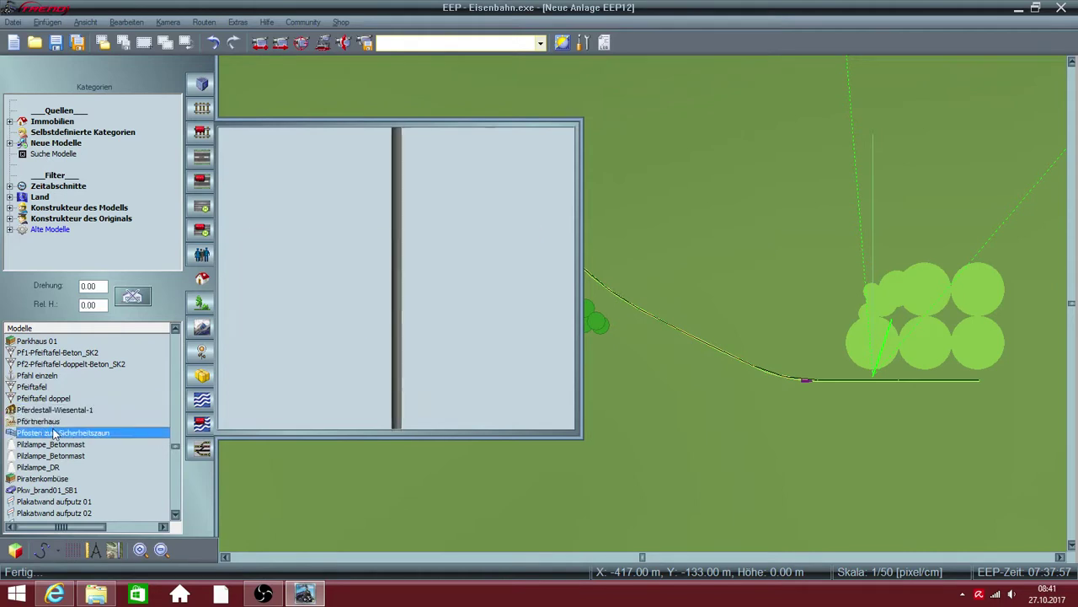
{"action": "left_click", "coordinate": [53, 410]}
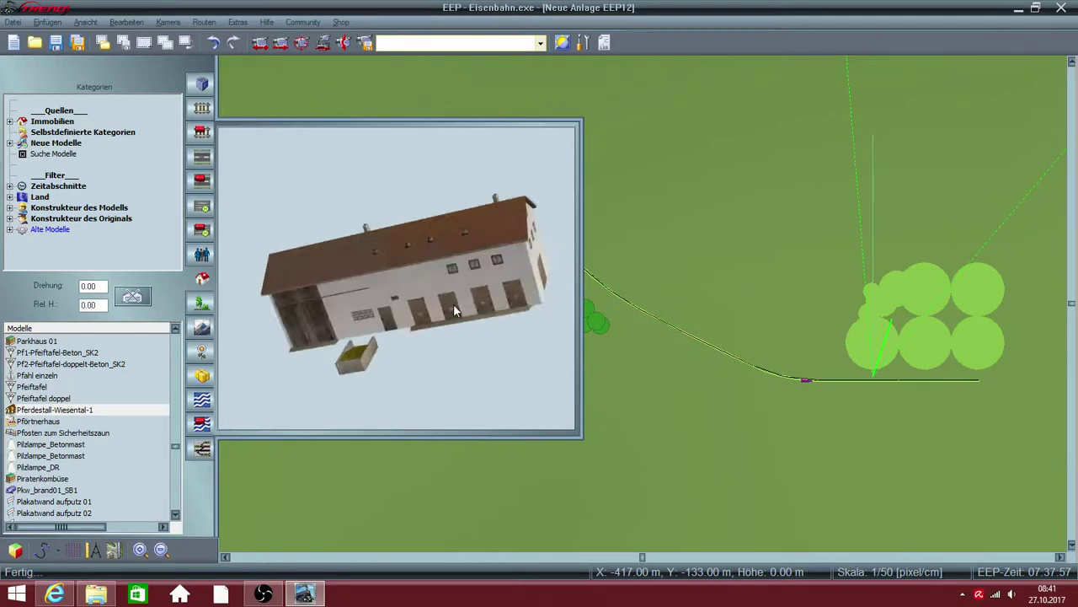
{"action": "left_click", "coordinate": [46, 478]}
{"action": "left_click", "coordinate": [45, 491]}
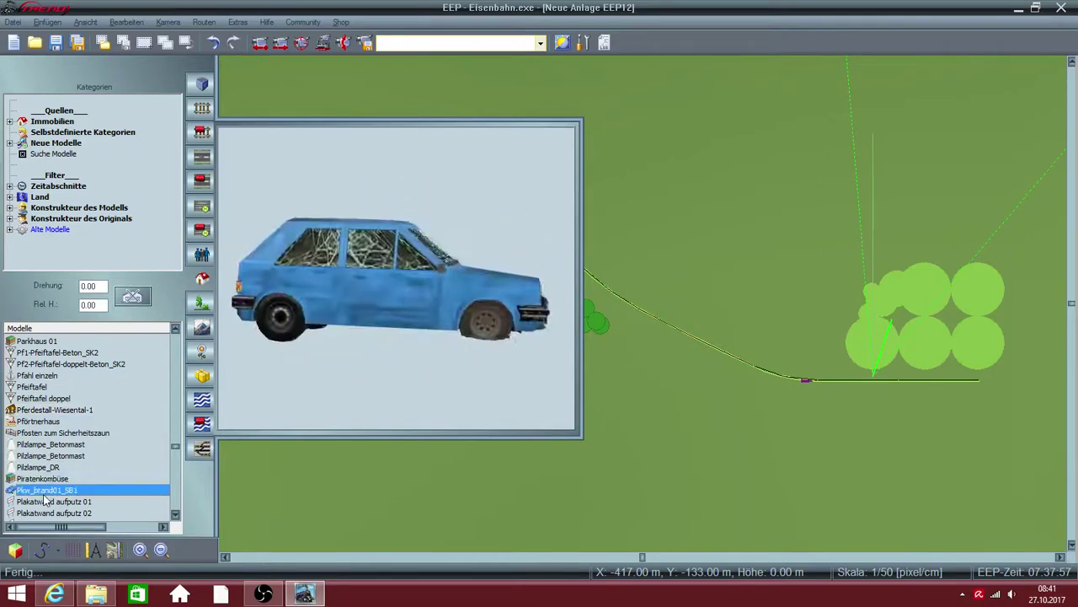
Go through the wall-mounted billboards from Plakatwand aufputz 01 to Plakatwand aufputz 12 in the preview
{"action": "left_click", "coordinate": [44, 500]}
{"action": "left_click", "coordinate": [46, 512]}
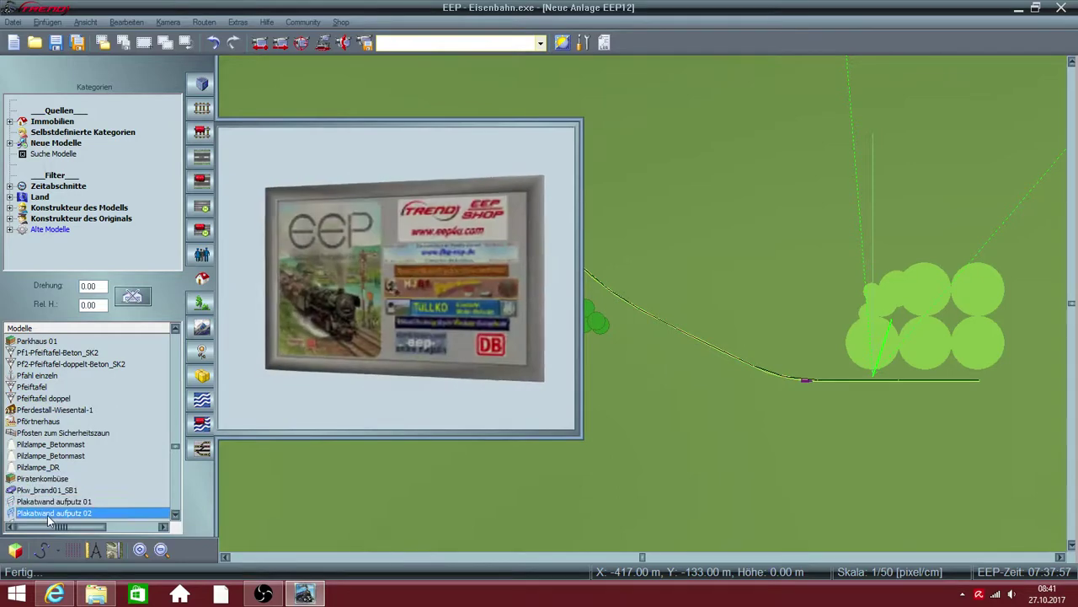
{"action": "scroll", "coordinate": [47, 515], "scroll_direction": "down", "scroll_amount": 3}
{"action": "key", "text": "Down"}
{"action": "key", "text": "Down"}
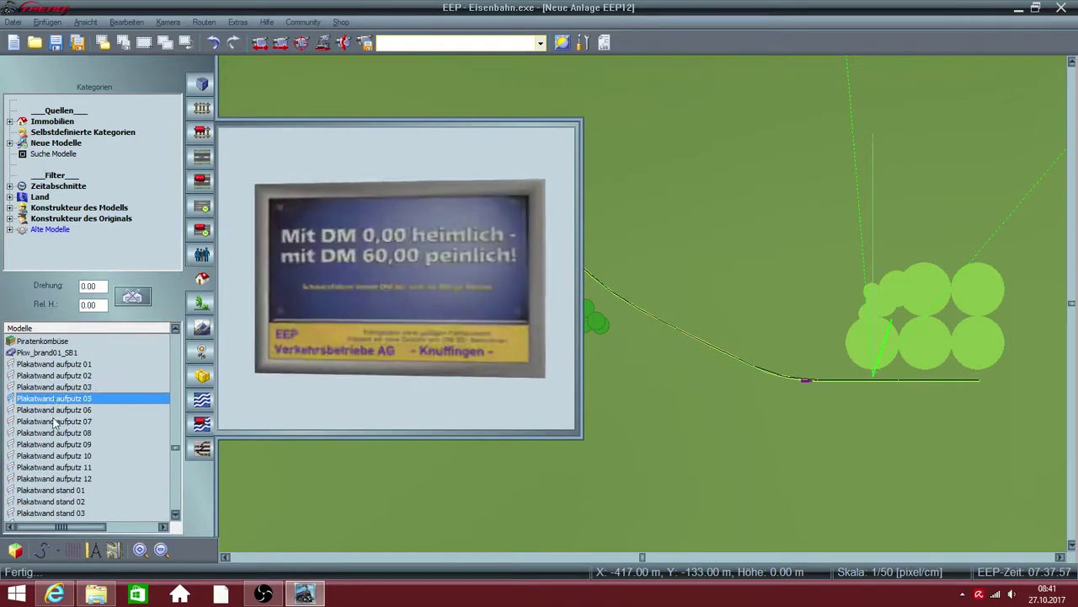
{"action": "key", "text": "Down"}
{"action": "key", "text": "Down"}
{"action": "key", "text": "Down"}
{"action": "key", "text": "Down"}
{"action": "key", "text": "Down"}
{"action": "key", "text": "Down"}
{"action": "key", "text": "Down"}
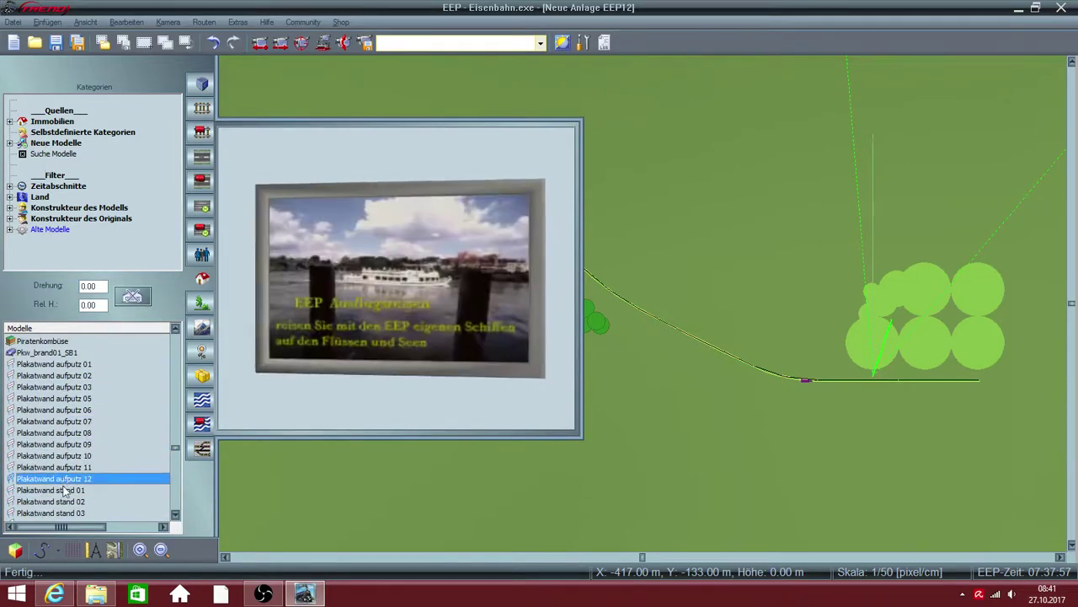
Preview the free-standing billboards of the Plakatwand stand series, from 01 to 12
{"action": "left_click", "coordinate": [65, 492]}
{"action": "left_click", "coordinate": [61, 502]}
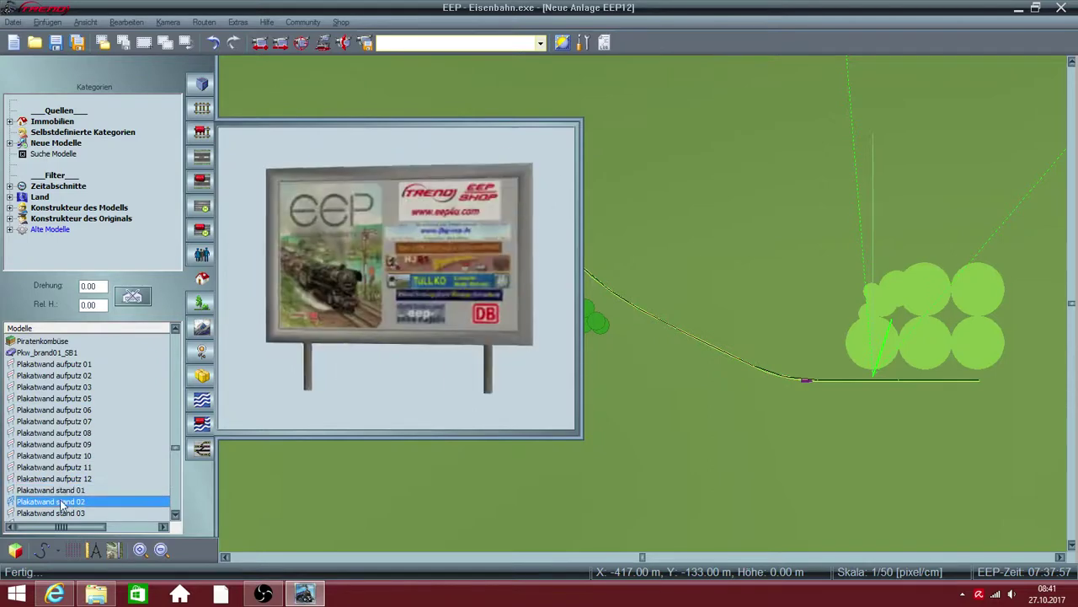
{"action": "scroll", "coordinate": [51, 421], "scroll_direction": "down", "scroll_amount": 5}
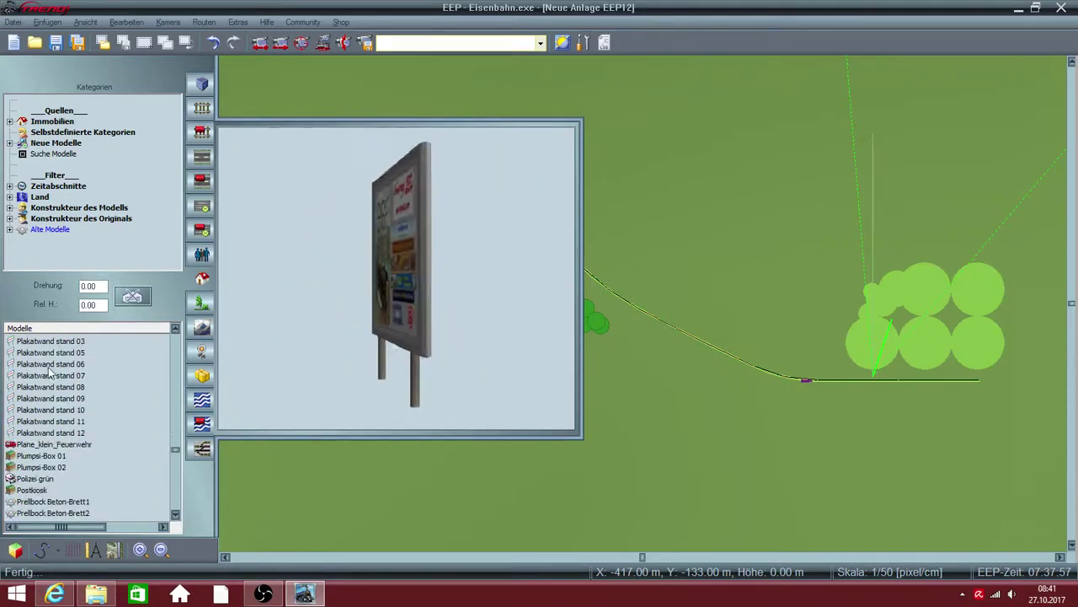
{"action": "left_click", "coordinate": [49, 364]}
{"action": "left_click", "coordinate": [49, 375]}
{"action": "left_click", "coordinate": [48, 387]}
{"action": "left_click", "coordinate": [48, 409]}
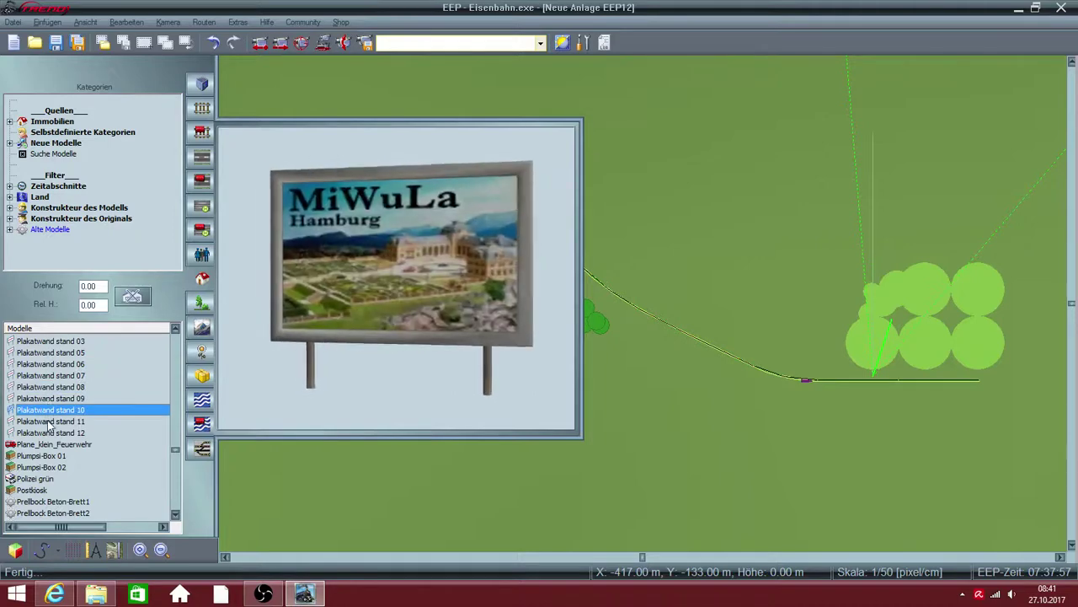
{"action": "left_click", "coordinate": [49, 422]}
{"action": "left_click", "coordinate": [49, 433]}
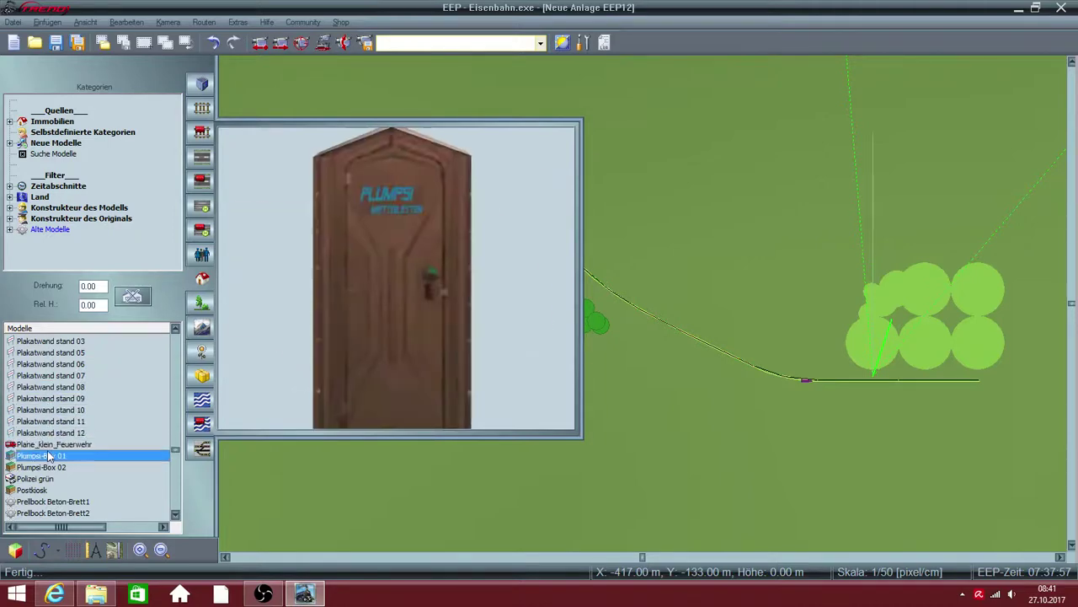
Preview the Prellbock Beton-Brett3 buffer stop, Relaishaus 01, Relaisstation Ep.V and the RG_Betonmast_3m25_v7_Li mast
{"action": "scroll", "coordinate": [47, 470], "scroll_direction": "down", "scroll_amount": 2}
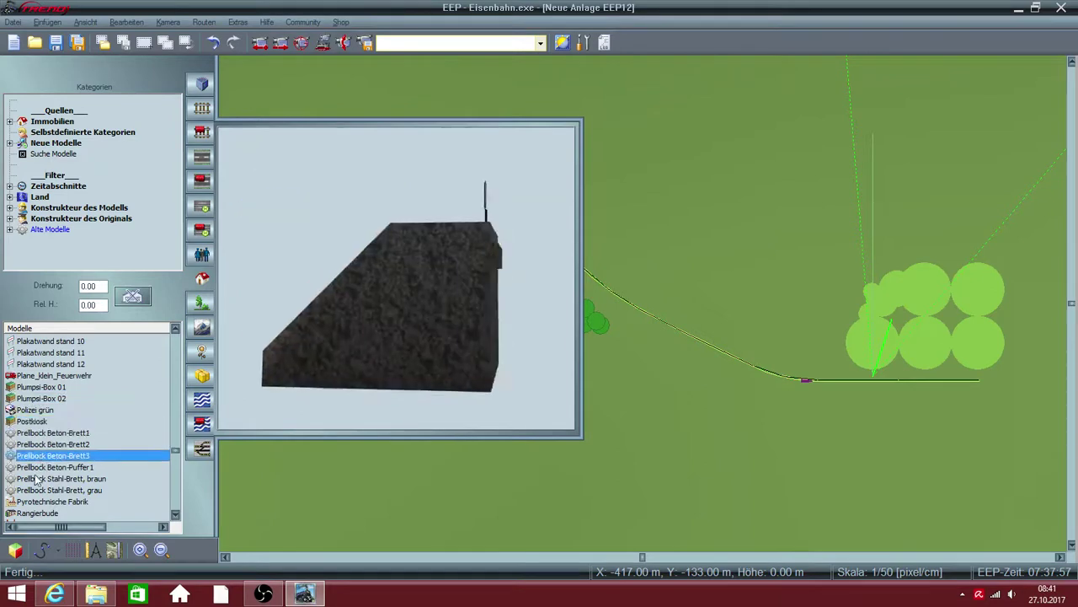
{"action": "scroll", "coordinate": [35, 478], "scroll_direction": "down", "scroll_amount": 4}
{"action": "scroll", "coordinate": [35, 473], "scroll_direction": "down", "scroll_amount": 2}
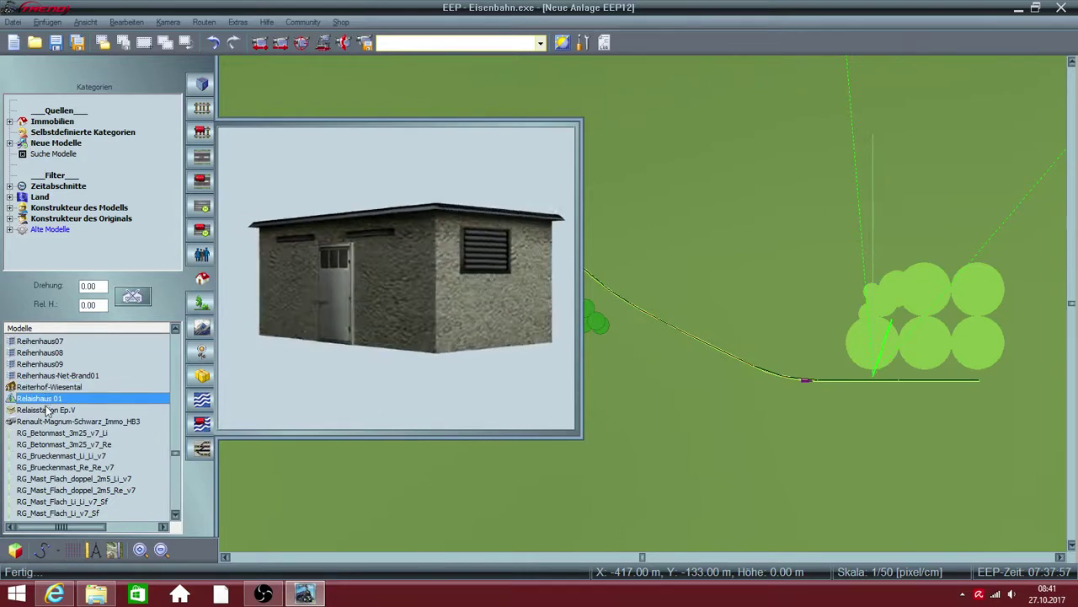
{"action": "left_click", "coordinate": [47, 410]}
{"action": "left_click", "coordinate": [48, 432]}
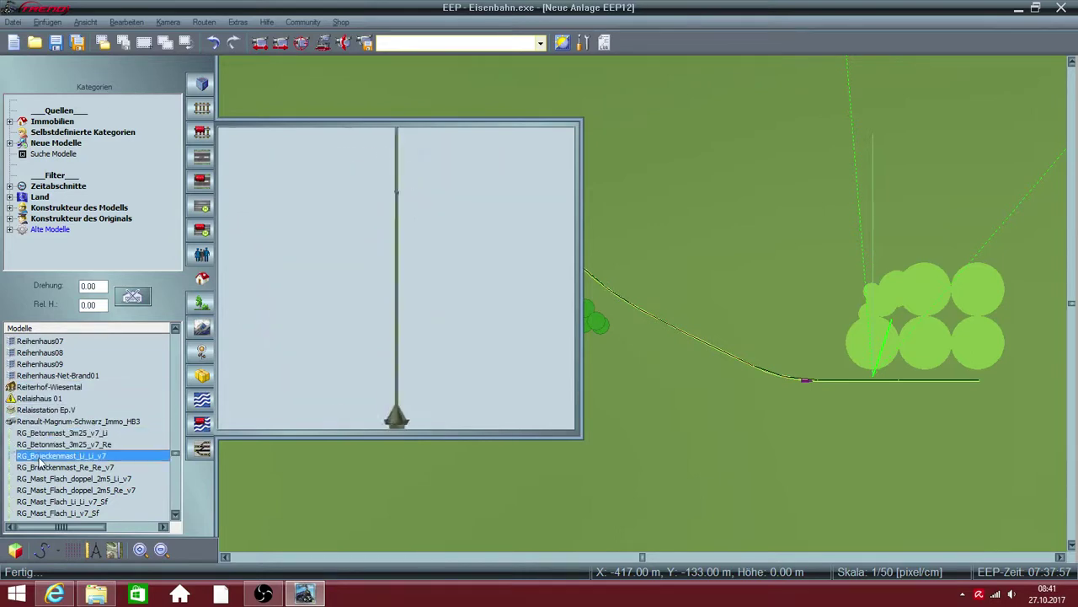
Preview the parked semi-trailers Sattelauflieger 01, 03 and 05 and the SBB-Mast1 260cm gerade mast
{"action": "scroll", "coordinate": [38, 461], "scroll_direction": "down", "scroll_amount": 7}
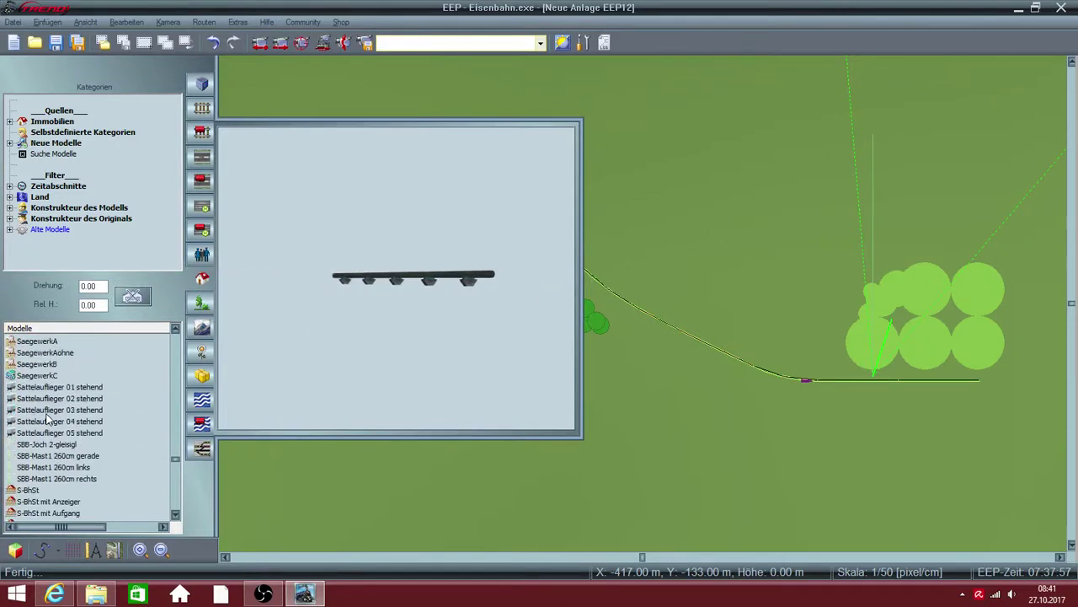
{"action": "left_click", "coordinate": [46, 387]}
{"action": "left_click", "coordinate": [46, 410]}
{"action": "left_click", "coordinate": [46, 432]}
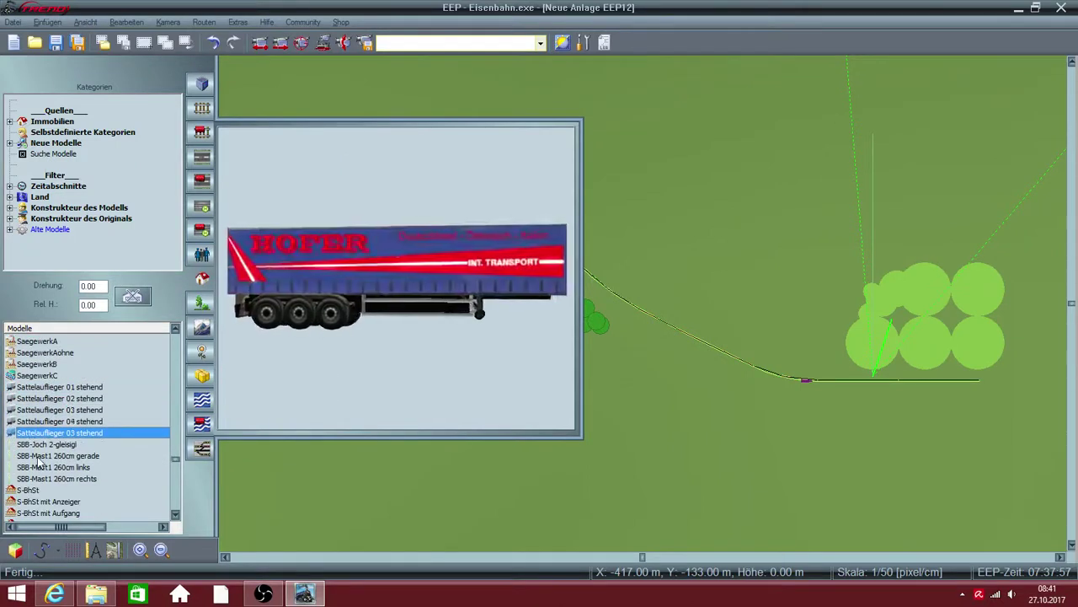
{"action": "left_click", "coordinate": [42, 455]}
Preview the Sicherheitszaun mit Stacheldraht 10m fence, the Segelboot and the Schwertransport_Rampe01_SB1 building
{"action": "scroll", "coordinate": [37, 474], "scroll_direction": "down", "scroll_amount": 5}
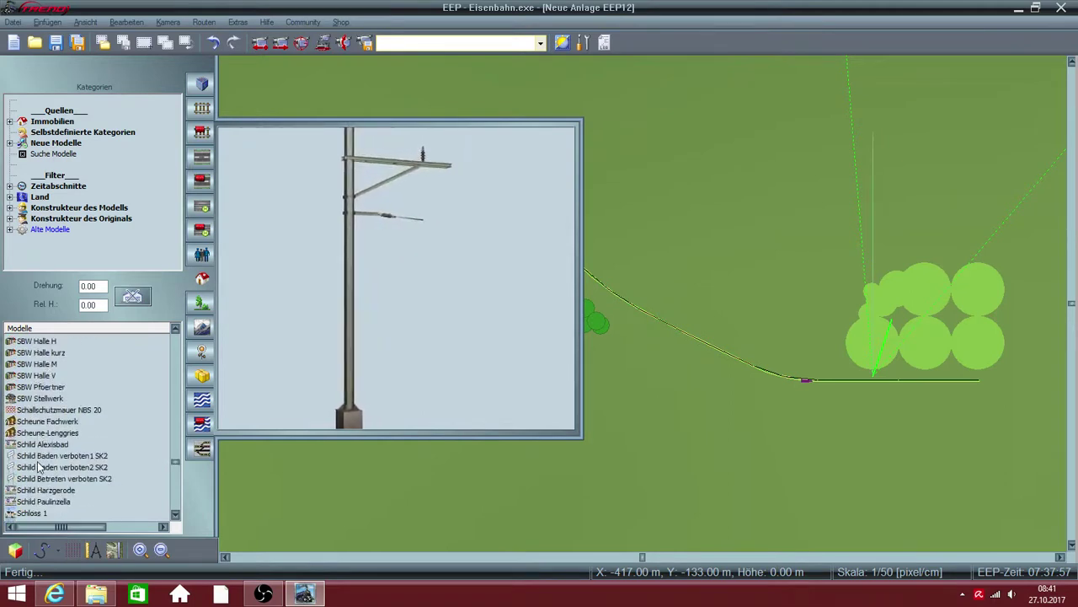
{"action": "scroll", "coordinate": [38, 464], "scroll_direction": "down", "scroll_amount": 5}
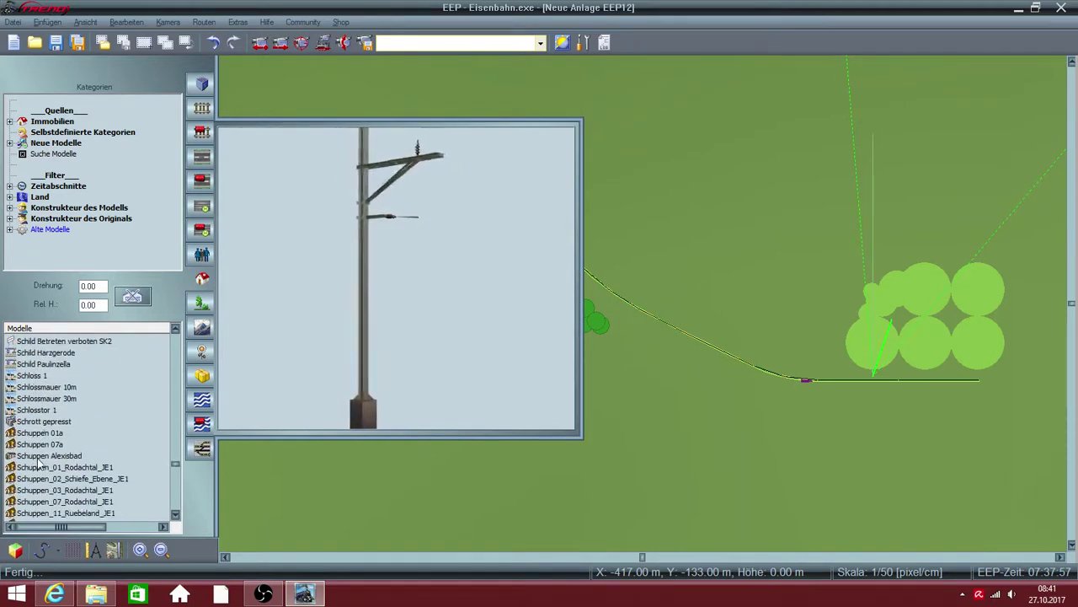
{"action": "left_click", "coordinate": [37, 457]}
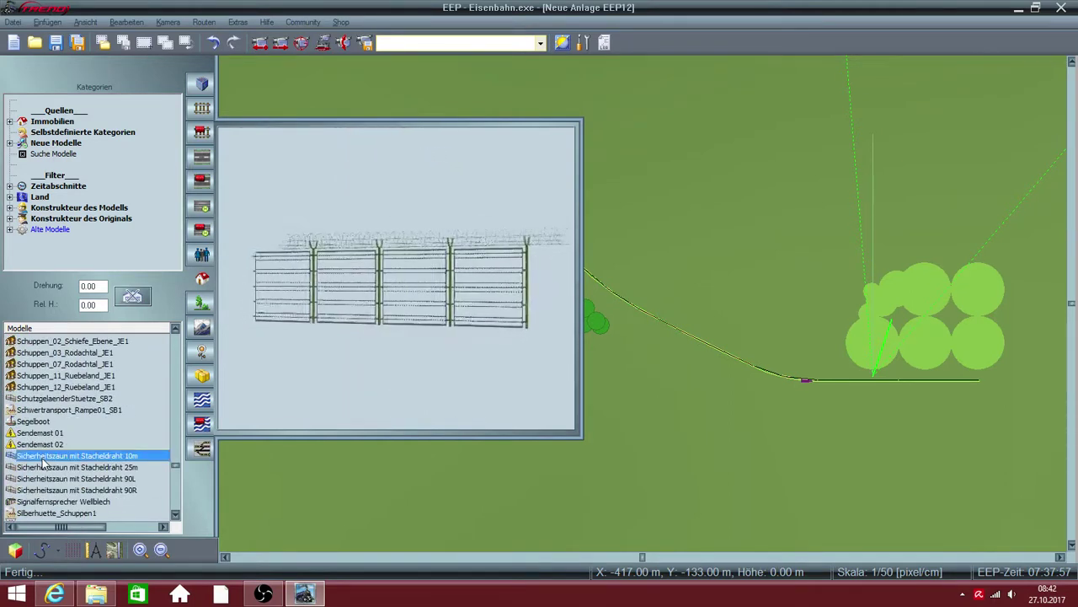
{"action": "left_click", "coordinate": [49, 421]}
{"action": "left_click", "coordinate": [49, 410]}
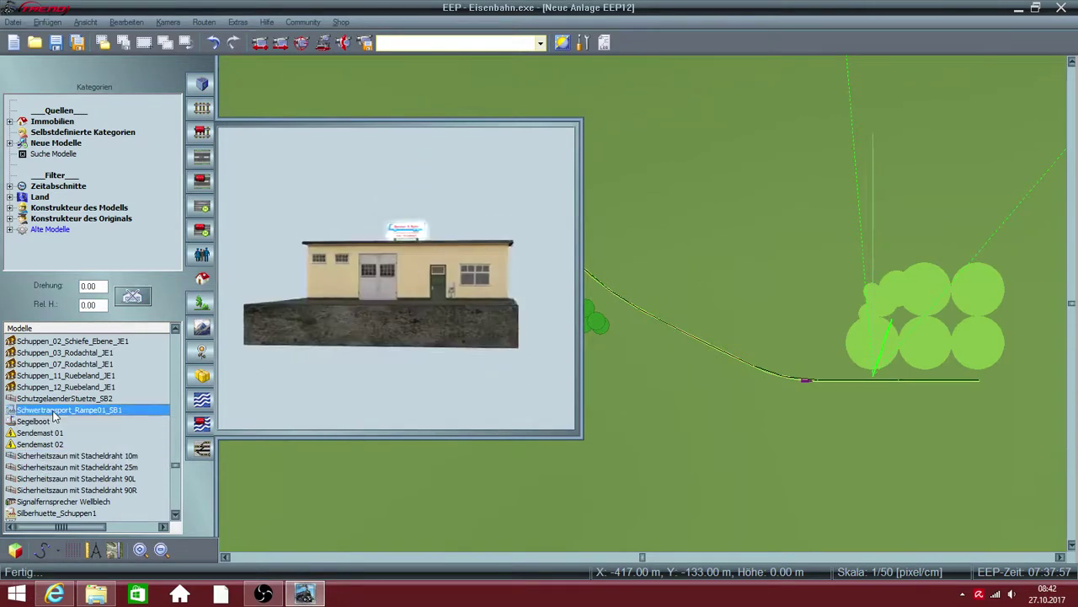
Find the Soda factory models and inspect the Soda-Platte-33x20m slab in the preview
{"action": "scroll", "coordinate": [49, 438], "scroll_direction": "down", "scroll_amount": 5}
{"action": "scroll", "coordinate": [48, 438], "scroll_direction": "down", "scroll_amount": 8}
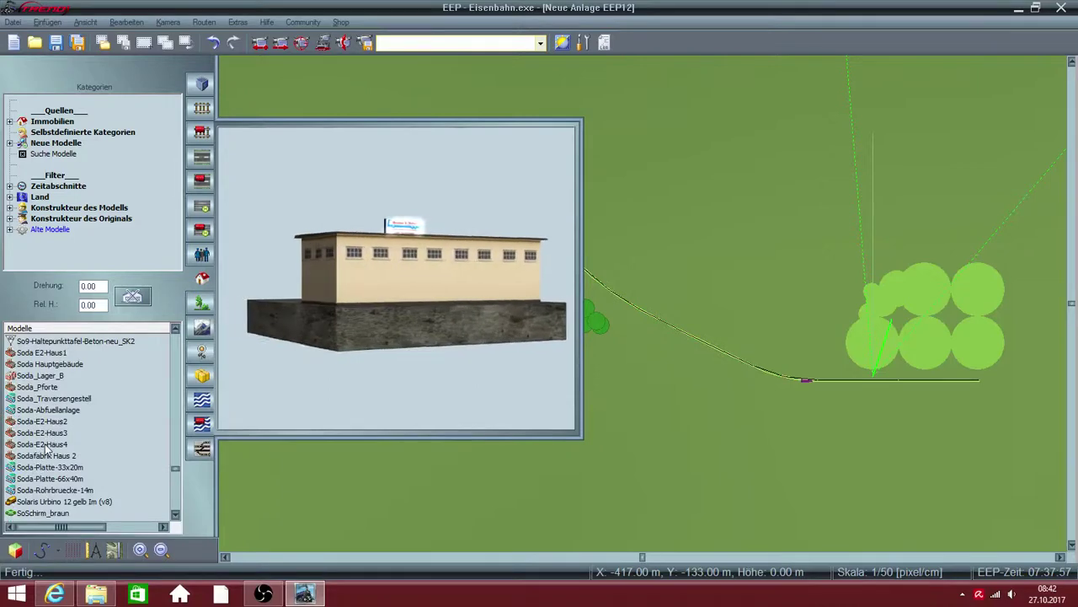
{"action": "scroll", "coordinate": [49, 439], "scroll_direction": "up", "scroll_amount": 1}
{"action": "left_click", "coordinate": [48, 444]}
{"action": "scroll", "coordinate": [44, 459], "scroll_direction": "up", "scroll_amount": 1}
{"action": "left_click", "coordinate": [40, 466]}
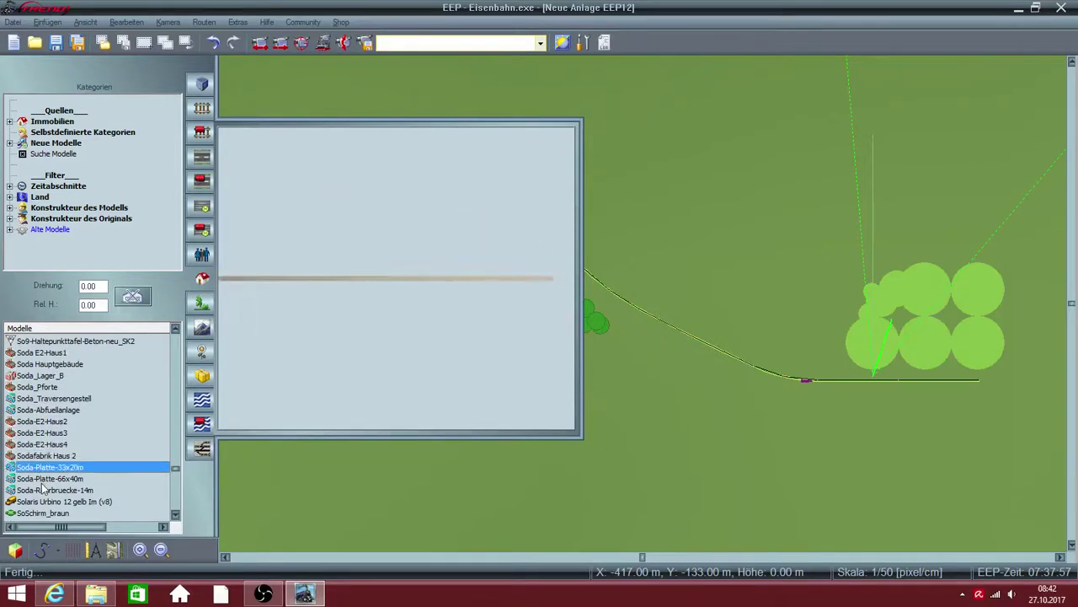
{"action": "left_click", "coordinate": [385, 333]}
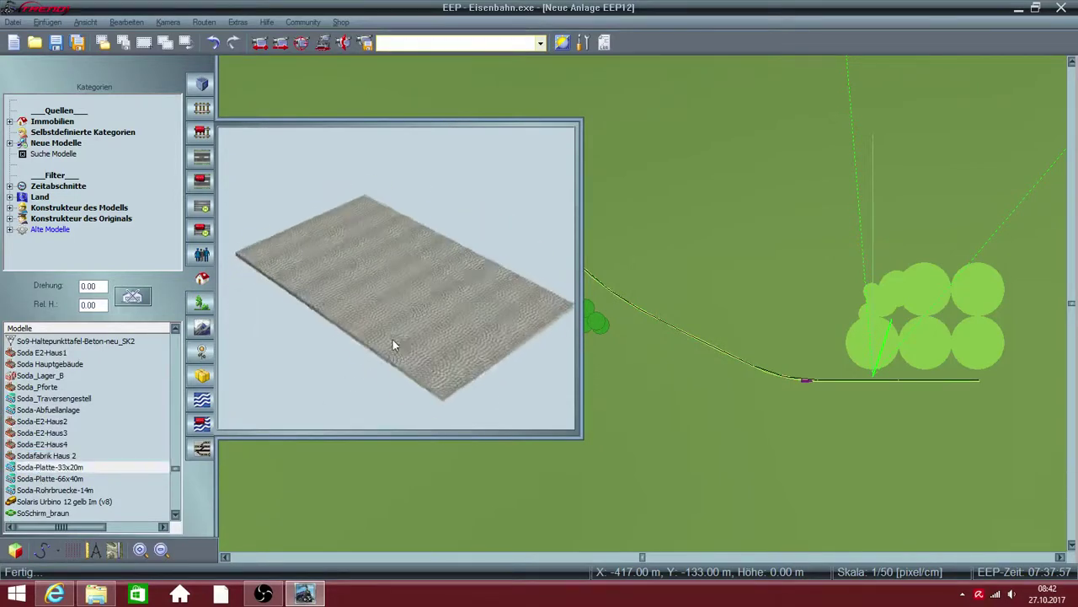
Inspect the Soda-Platte-66x40m slab and the Soda-Rohrbruecke-14m pipe bridge from different angles in the preview
{"action": "left_click", "coordinate": [29, 477]}
{"action": "left_click", "coordinate": [481, 278]}
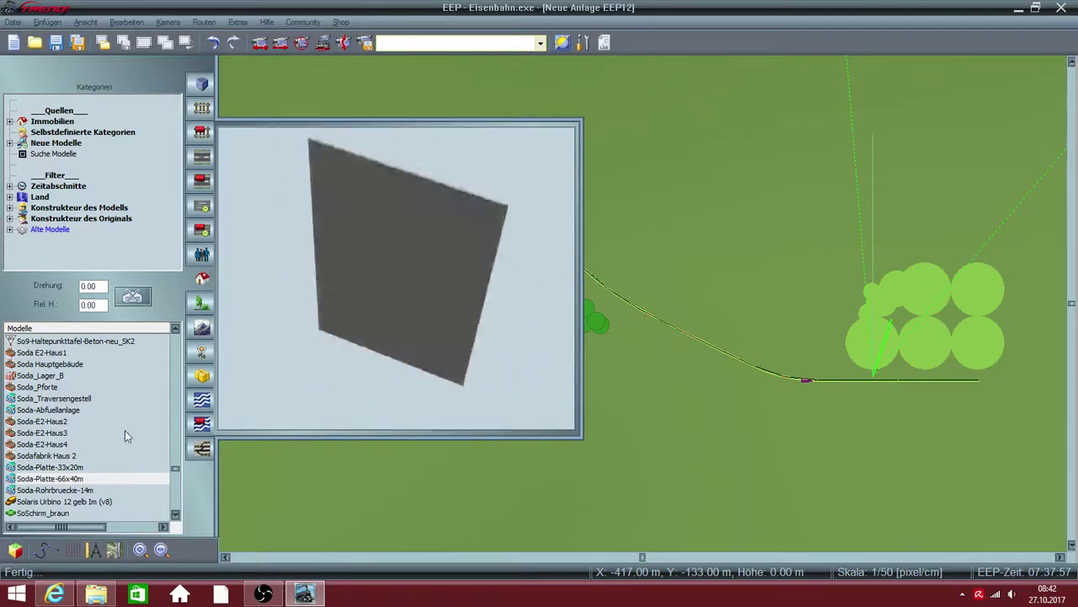
{"action": "left_click", "coordinate": [59, 489]}
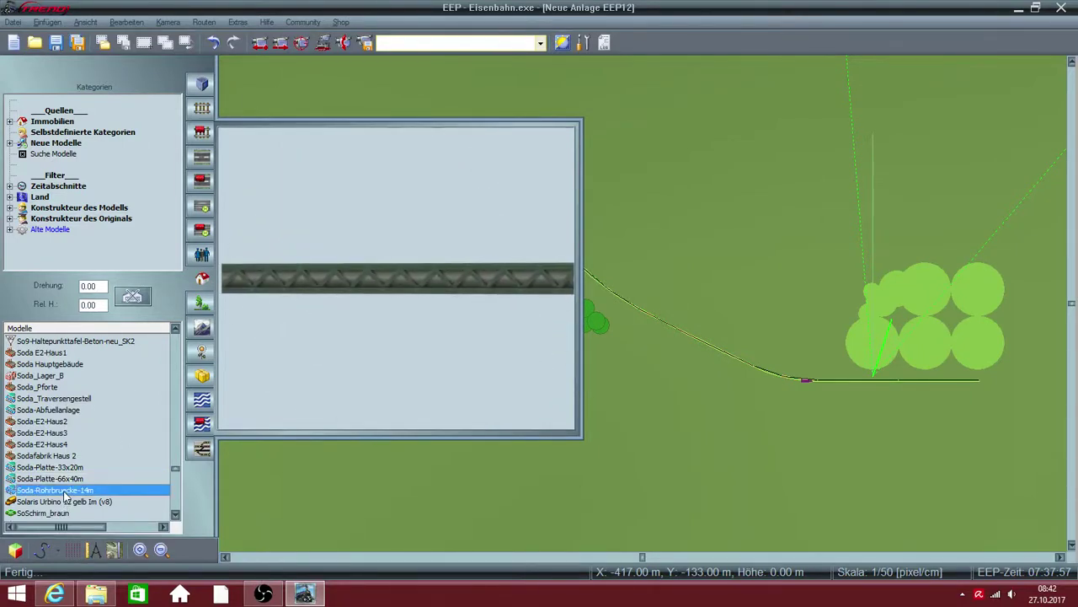
{"action": "left_click", "coordinate": [357, 293]}
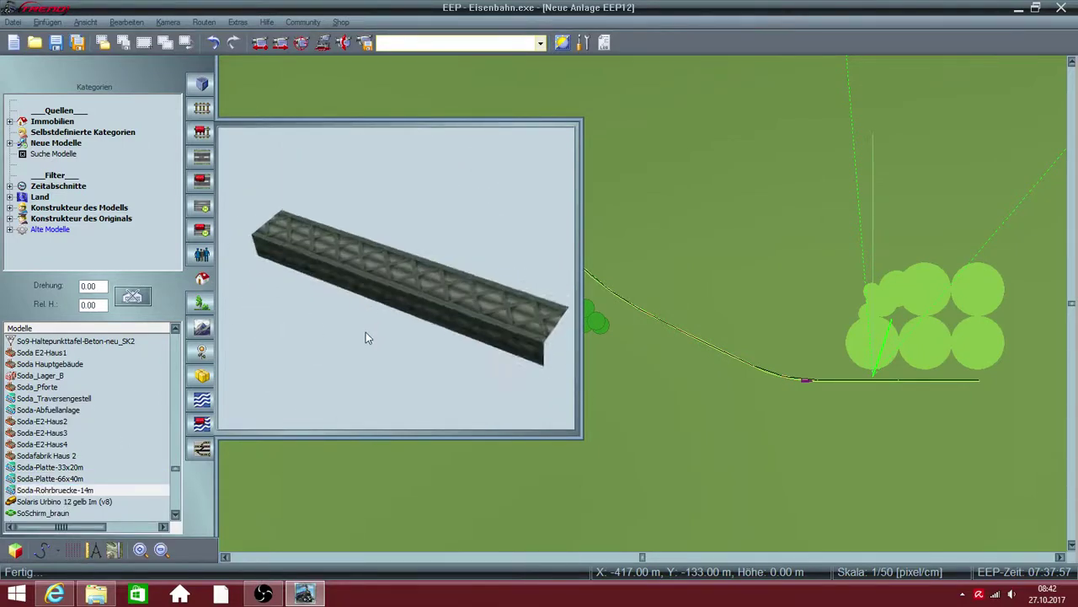
Preview the SoSchirm_braun parasol, the Spielplatz 1 playground and the SperrpfostenA bollards
{"action": "left_click", "coordinate": [38, 513]}
{"action": "scroll", "coordinate": [34, 514], "scroll_direction": "down", "scroll_amount": 7}
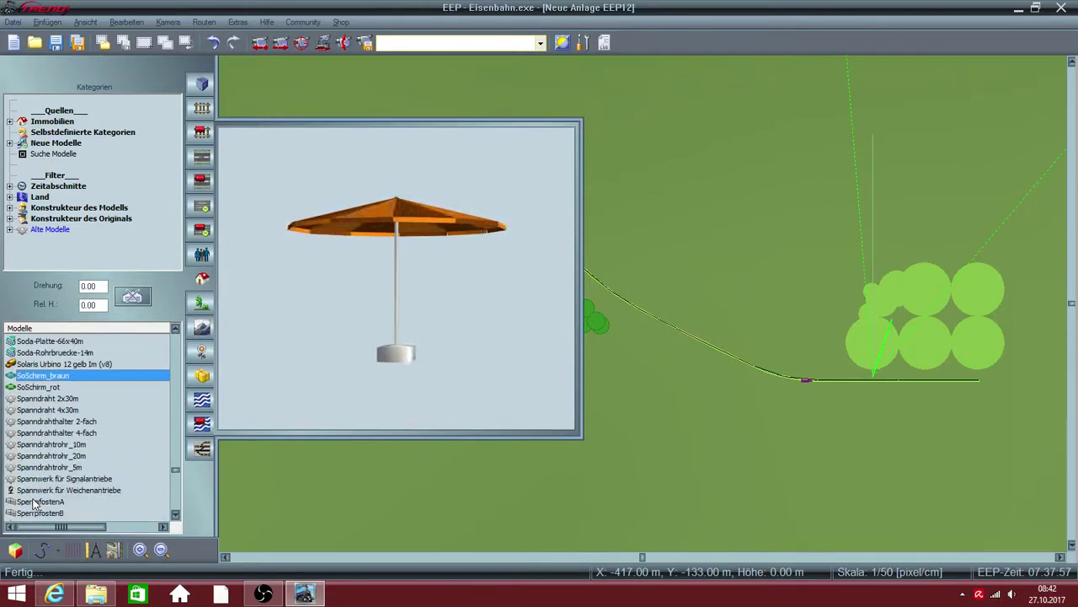
{"action": "left_click", "coordinate": [46, 456]}
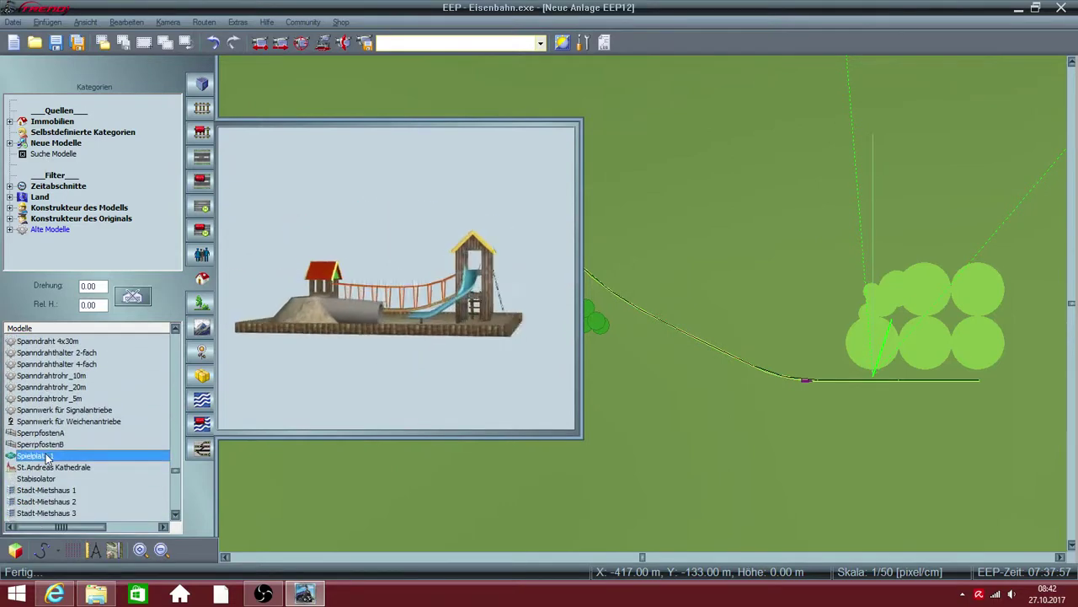
{"action": "left_click", "coordinate": [50, 444]}
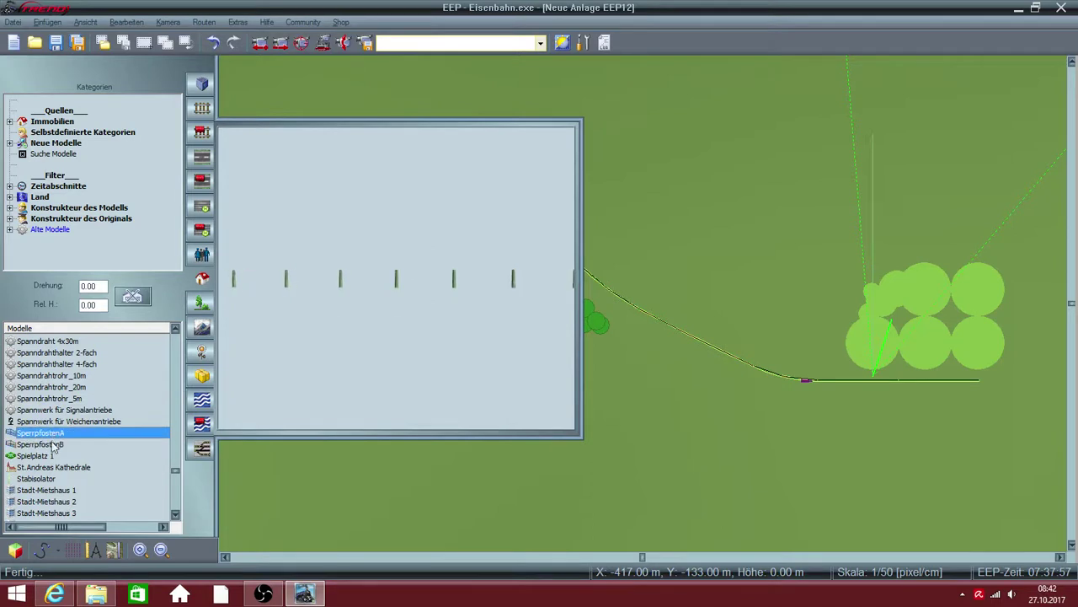
Preview the St.Andreas Kathedrale and the apartment buildings Stadt-Mietshaus 1 and 2
{"action": "left_click", "coordinate": [38, 455]}
{"action": "left_click", "coordinate": [51, 467]}
{"action": "left_click", "coordinate": [48, 489]}
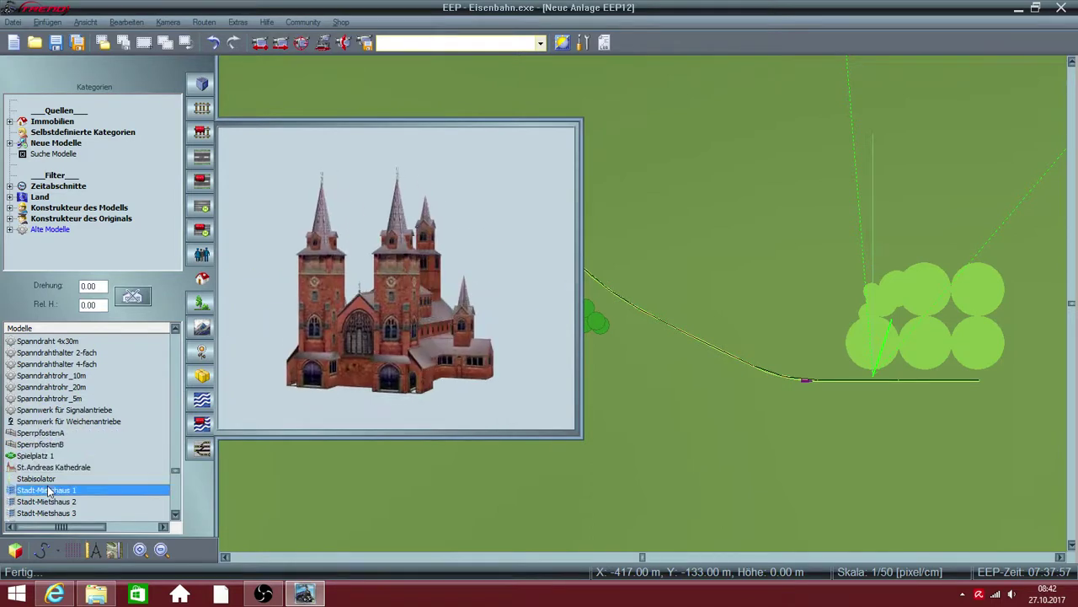
{"action": "left_click", "coordinate": [44, 502]}
Preview the Staketenzaun picket fences, including the 40m version, and the Steinmauer 26x9m stone wall
{"action": "scroll", "coordinate": [44, 506], "scroll_direction": "down", "scroll_amount": 5}
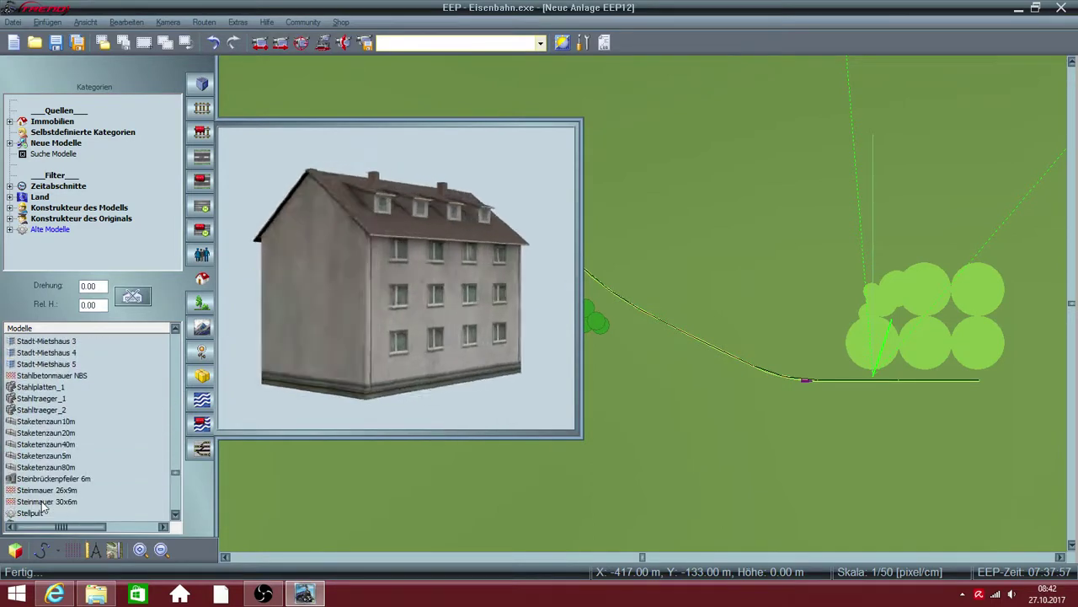
{"action": "left_click", "coordinate": [25, 424]}
{"action": "left_click", "coordinate": [40, 446]}
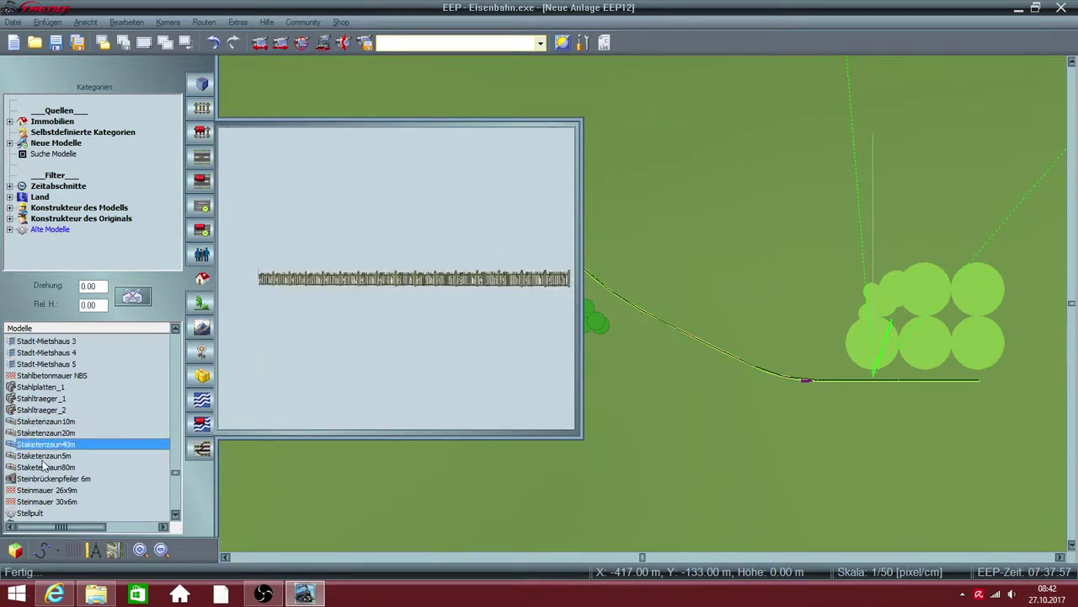
{"action": "left_click", "coordinate": [42, 457]}
{"action": "left_click", "coordinate": [43, 486]}
Browse past the signal boxes and road signs to the Strohballen straw bale and preview it
{"action": "scroll", "coordinate": [43, 484], "scroll_direction": "down", "scroll_amount": 5}
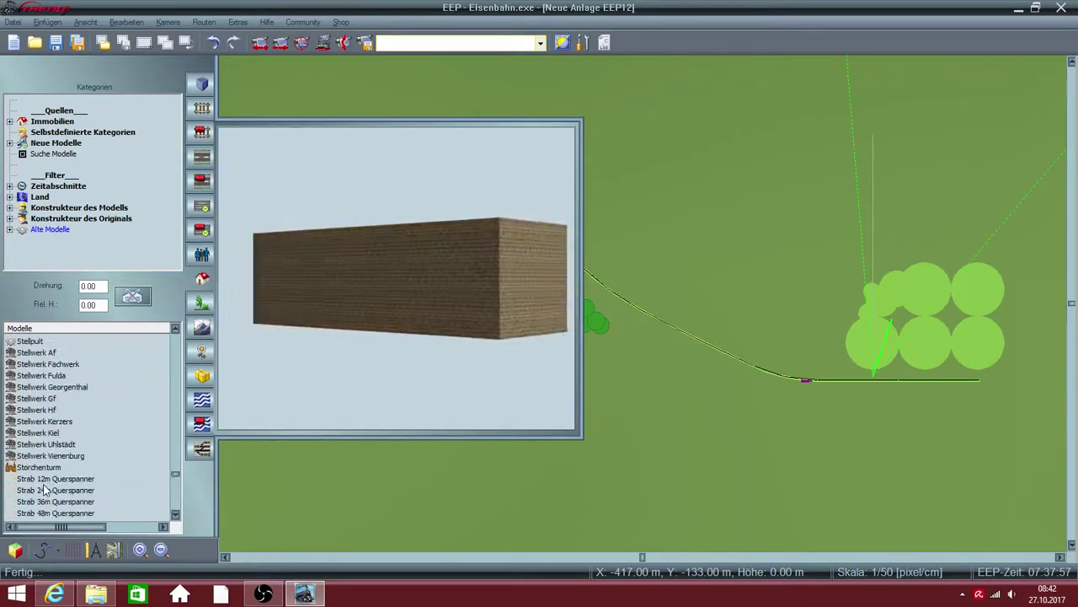
{"action": "scroll", "coordinate": [43, 455], "scroll_direction": "down", "scroll_amount": 6}
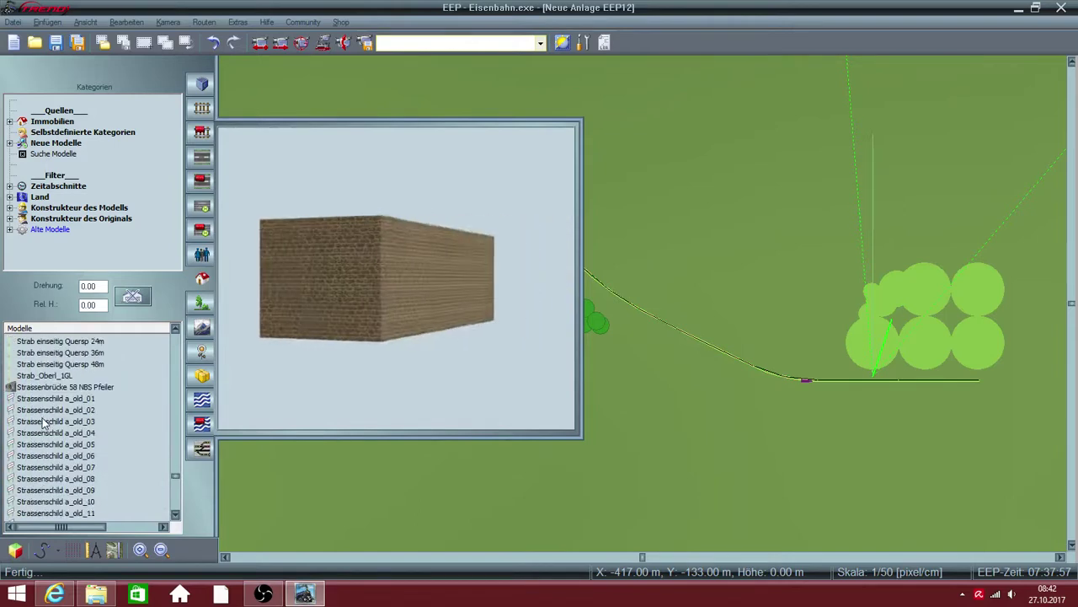
{"action": "scroll", "coordinate": [42, 424], "scroll_direction": "down", "scroll_amount": 10}
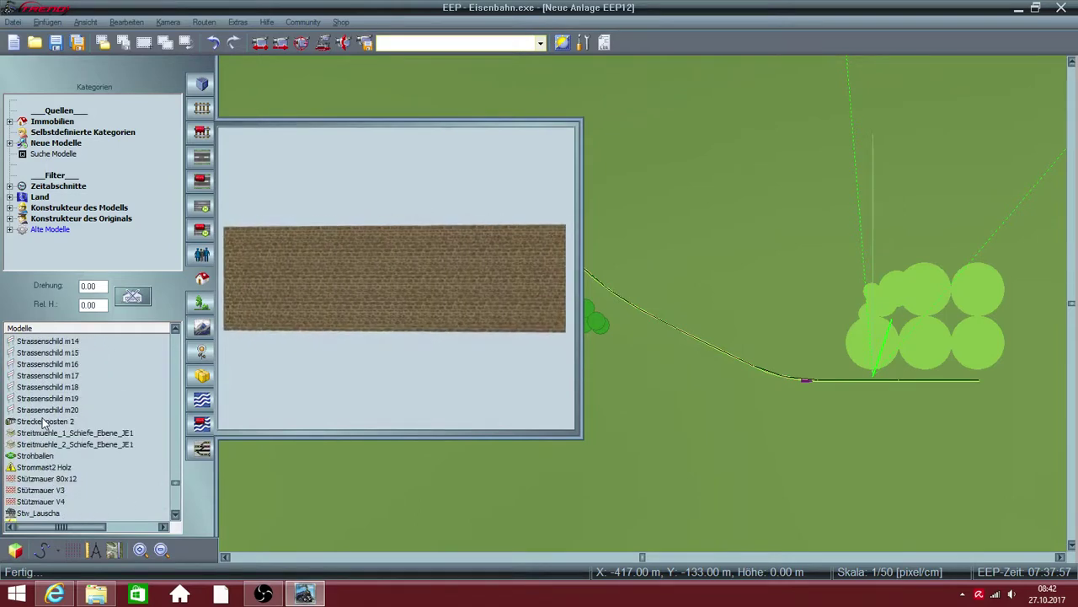
{"action": "scroll", "coordinate": [42, 424], "scroll_direction": "down", "scroll_amount": 1}
{"action": "left_click", "coordinate": [42, 422]}
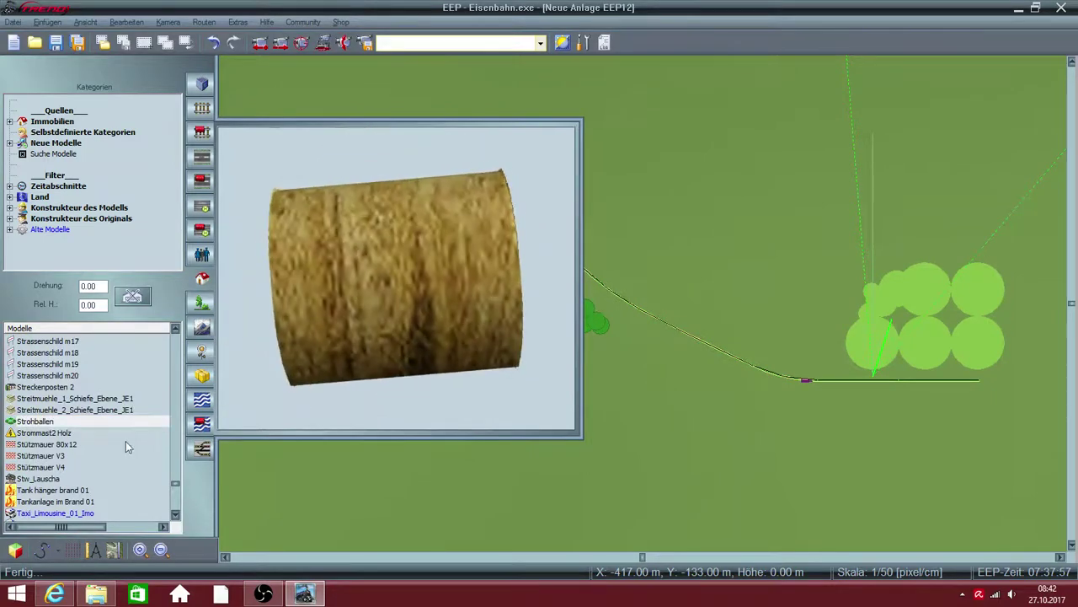
Preview the Stützmauer V4 retaining wall and the Tor football goal
{"action": "left_click", "coordinate": [48, 468]}
{"action": "scroll", "coordinate": [50, 475], "scroll_direction": "down", "scroll_amount": 8}
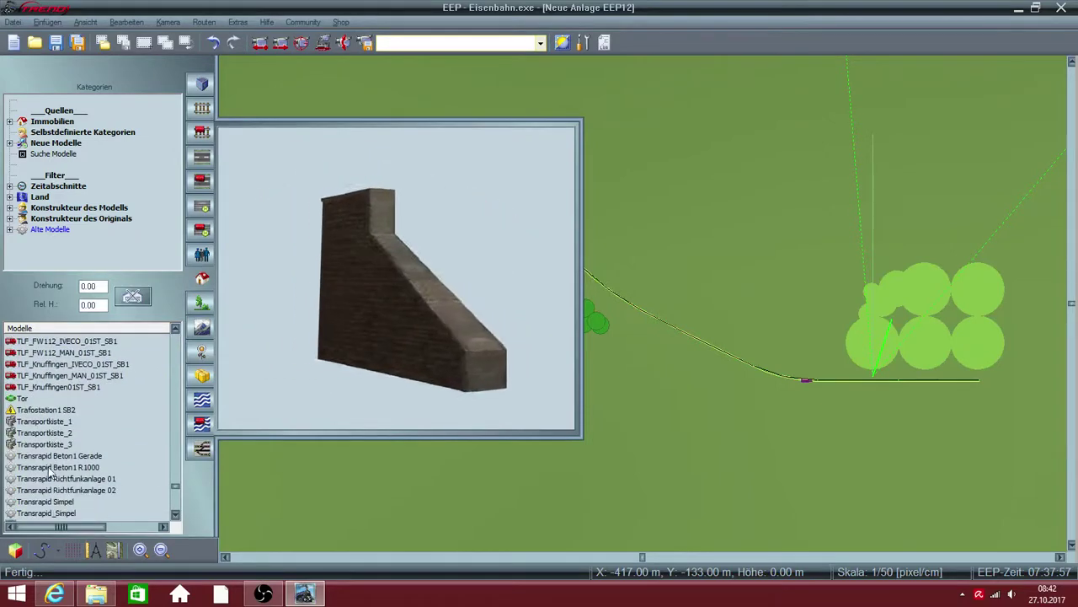
{"action": "left_click", "coordinate": [23, 397]}
Browse past the tunnel portals and waiting shelters, and preview the Windrad grau 1 5MW wind turbine and the Winzerhuette
{"action": "scroll", "coordinate": [27, 404], "scroll_direction": "down", "scroll_amount": 5}
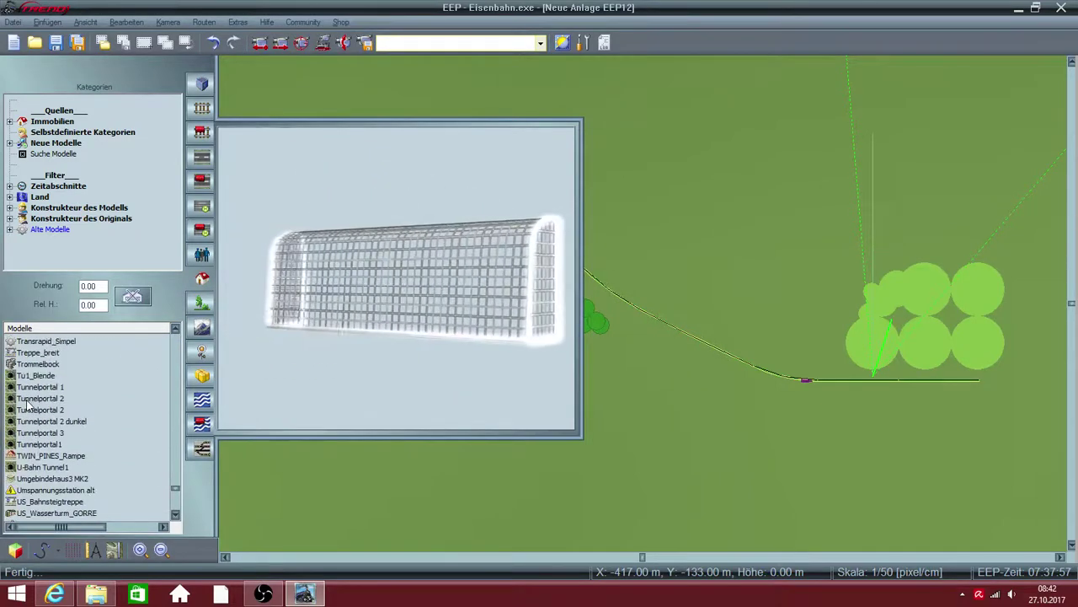
{"action": "scroll", "coordinate": [25, 405], "scroll_direction": "down", "scroll_amount": 4}
{"action": "scroll", "coordinate": [25, 404], "scroll_direction": "up", "scroll_amount": 3}
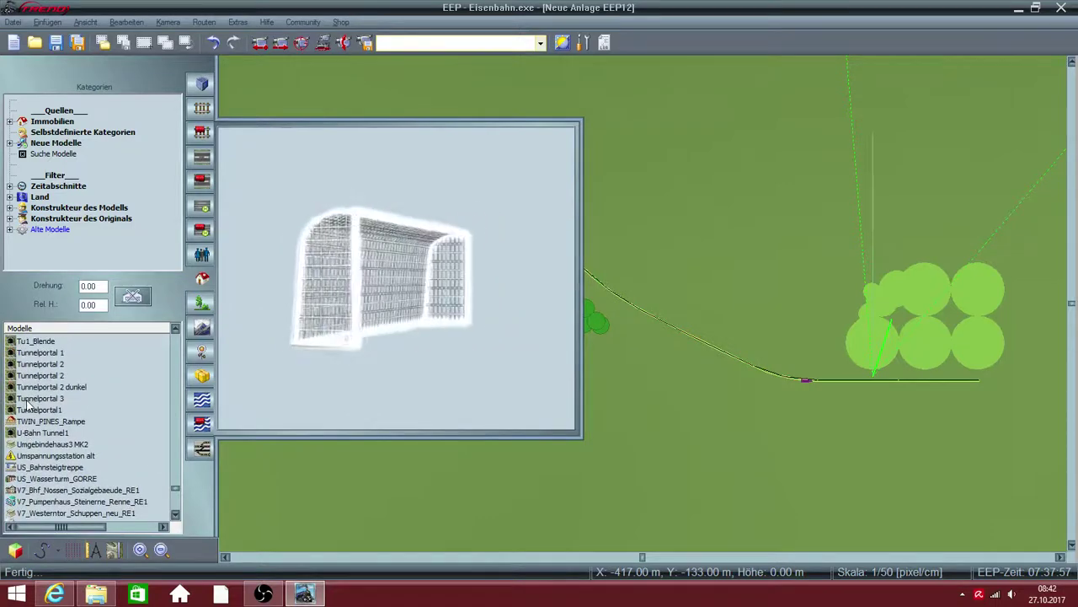
{"action": "scroll", "coordinate": [25, 404], "scroll_direction": "down", "scroll_amount": 4}
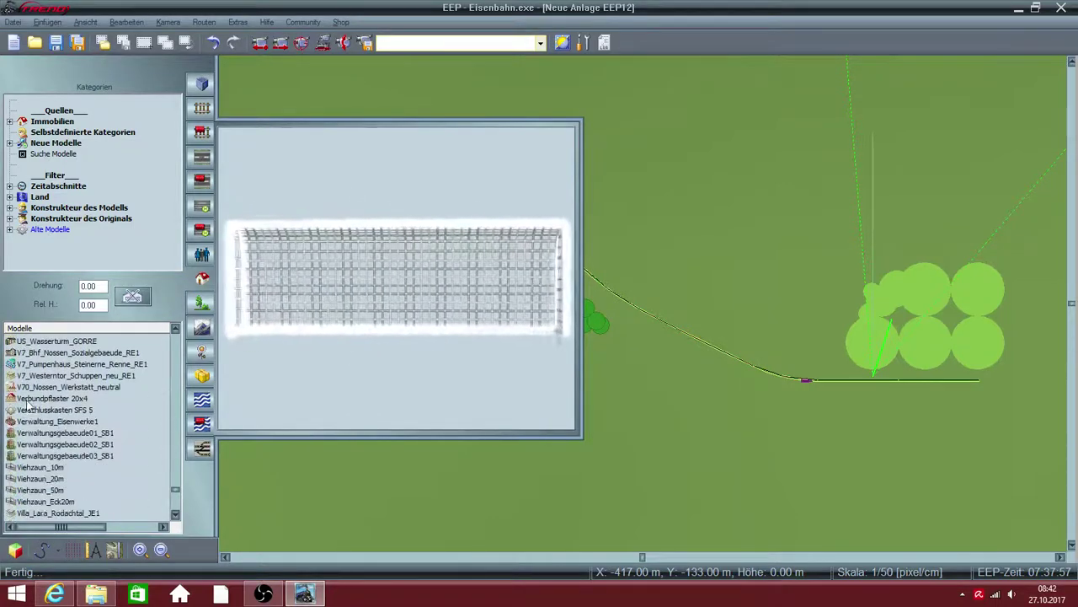
{"action": "scroll", "coordinate": [26, 405], "scroll_direction": "down", "scroll_amount": 6}
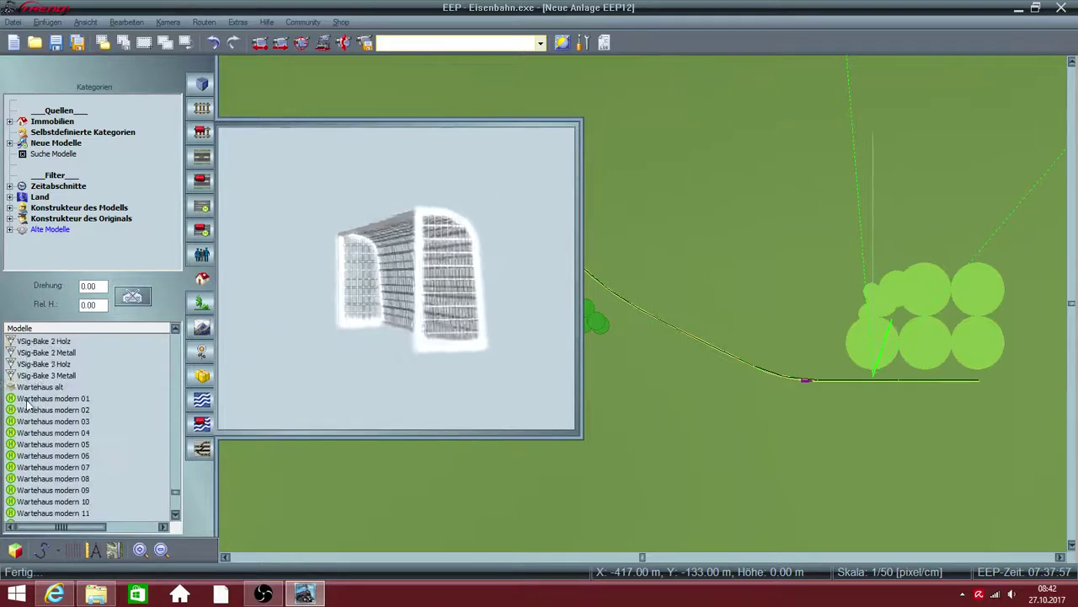
{"action": "scroll", "coordinate": [25, 405], "scroll_direction": "down", "scroll_amount": 4}
{"action": "scroll", "coordinate": [25, 405], "scroll_direction": "down", "scroll_amount": 4}
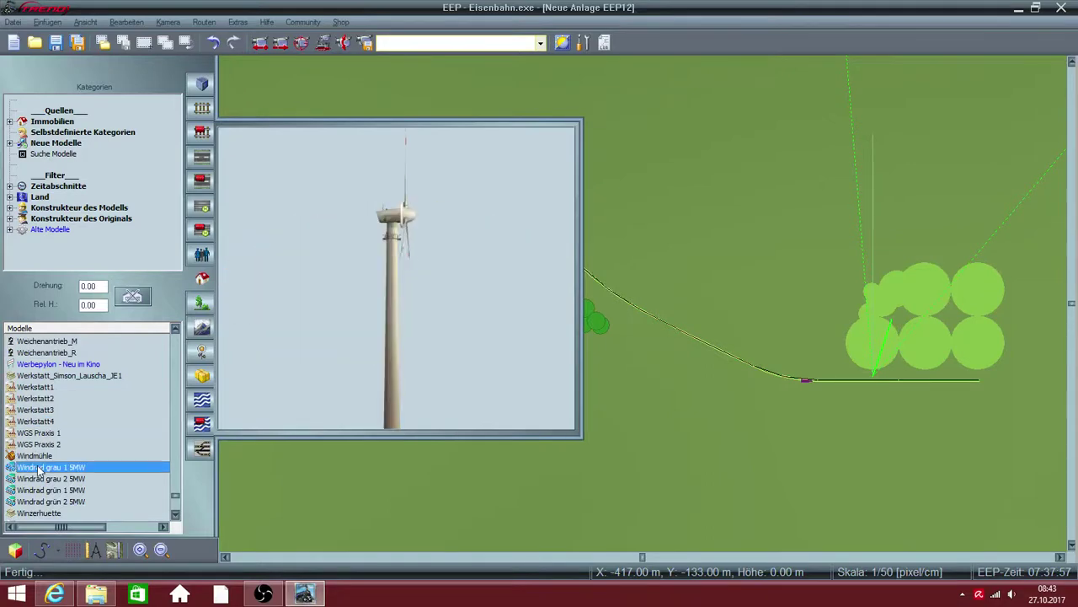
{"action": "left_click", "coordinate": [29, 513]}
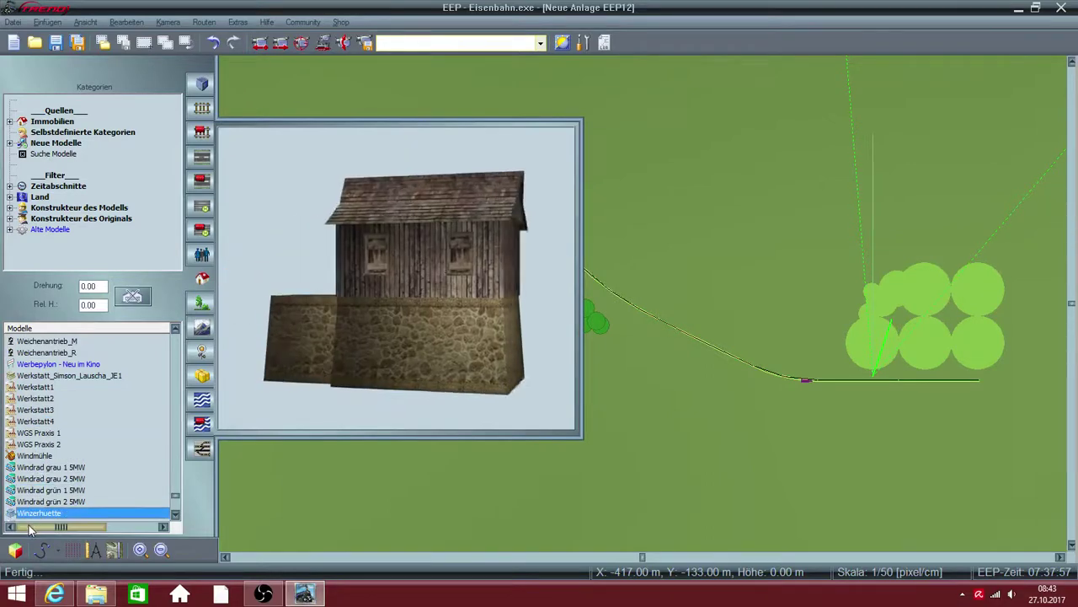
Preview the Rodachtal houses, including Wohnhaus_01_Rodachtal_JE1, and the Zaun1 5m fence, and browse to the end of the building models
{"action": "scroll", "coordinate": [29, 513], "scroll_direction": "down", "scroll_amount": 4}
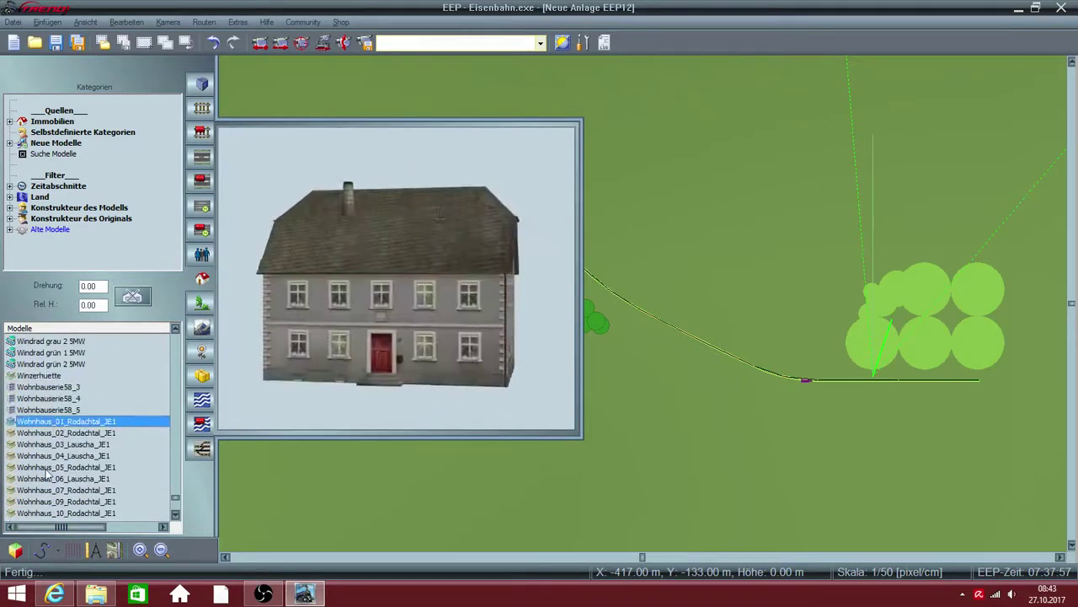
{"action": "left_click", "coordinate": [40, 502]}
{"action": "scroll", "coordinate": [40, 501], "scroll_direction": "down", "scroll_amount": 5}
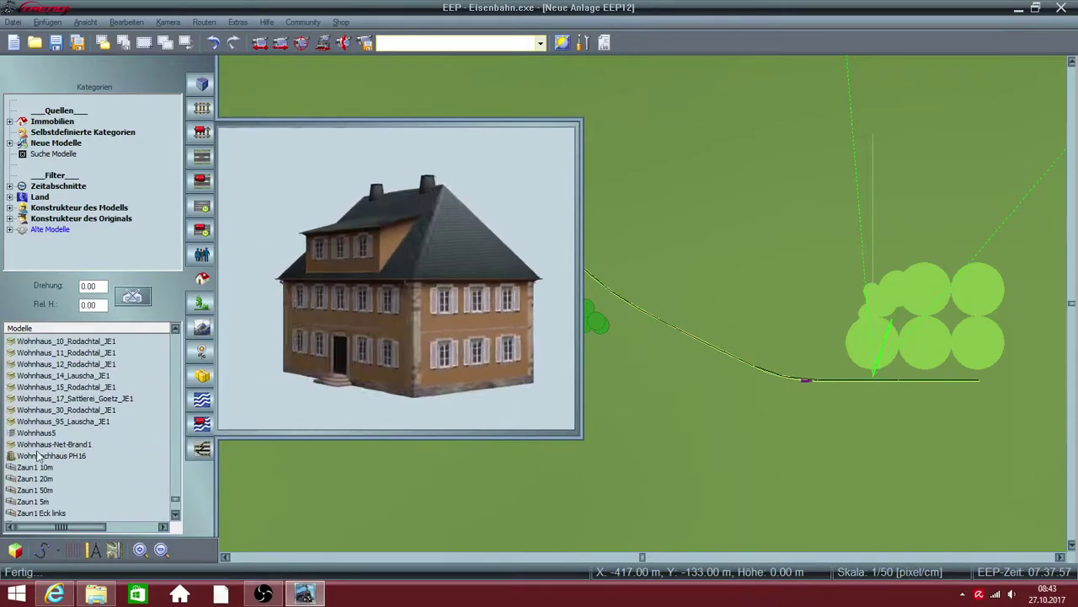
{"action": "left_click", "coordinate": [37, 467]}
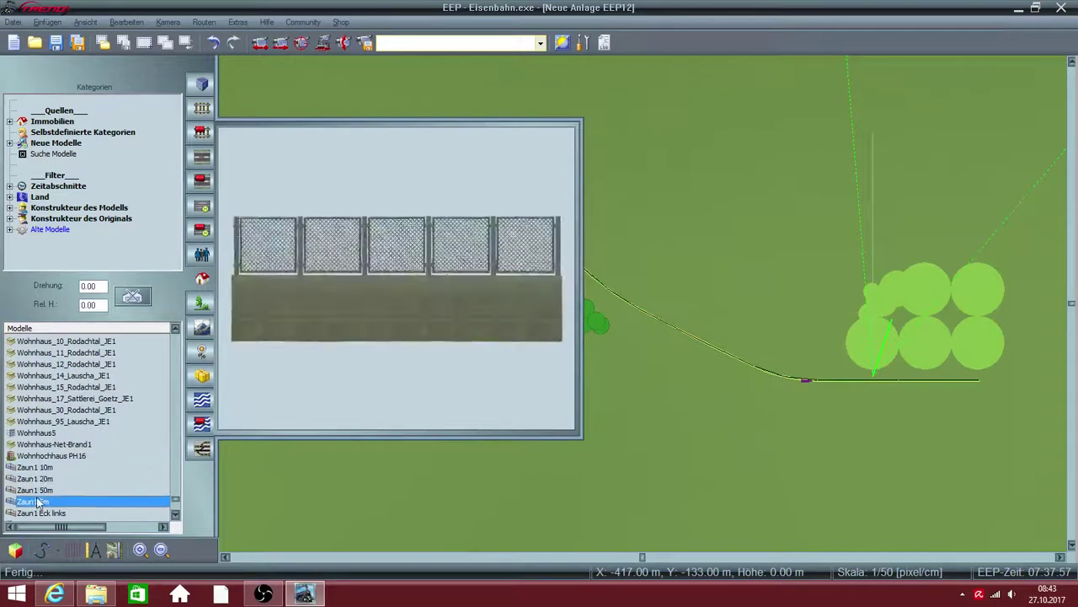
{"action": "scroll", "coordinate": [36, 499], "scroll_direction": "down", "scroll_amount": 7}
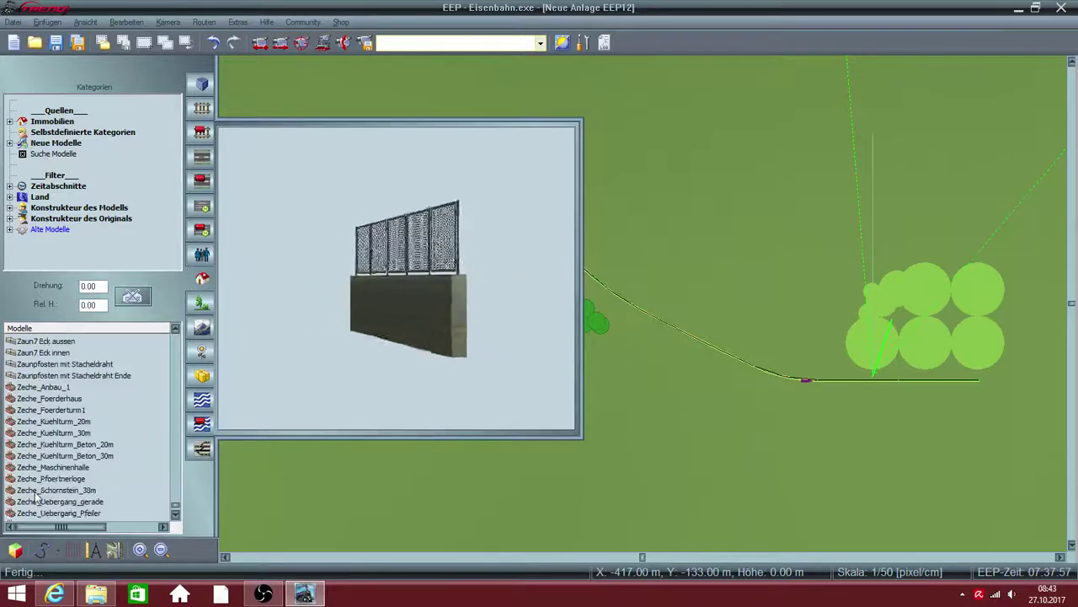
{"action": "left_click", "coordinate": [35, 497]}
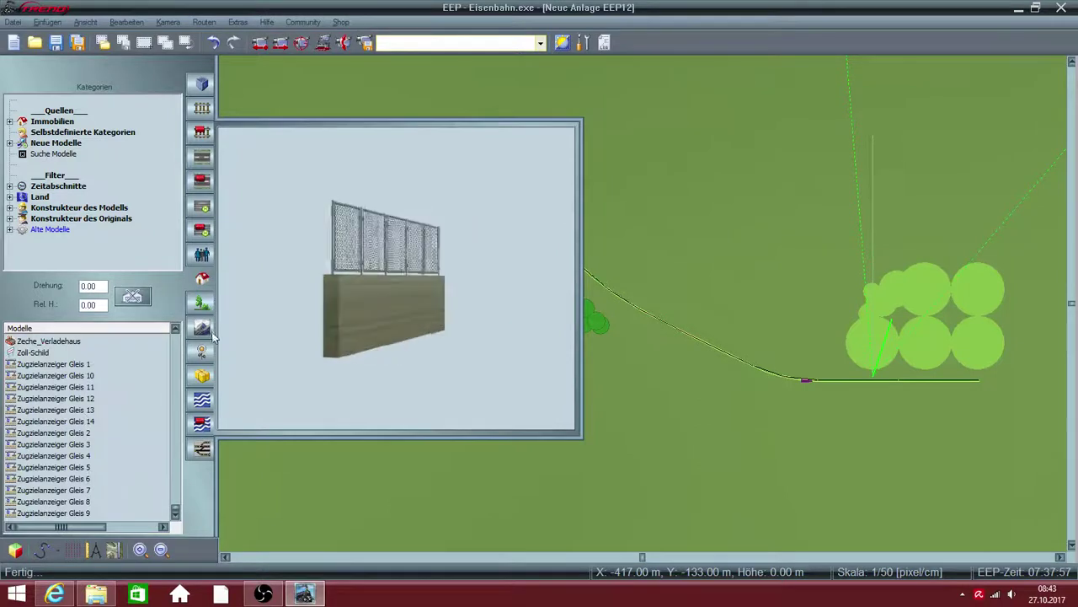
List the Sonstige Objekte models and preview Gleis_Bekohlung1_10m, Faehranleger_Elsa_SB1, Gleis_Portalkran1_Ende and the Kai Ecke45° aussen quay corner
{"action": "left_click", "coordinate": [200, 425]}
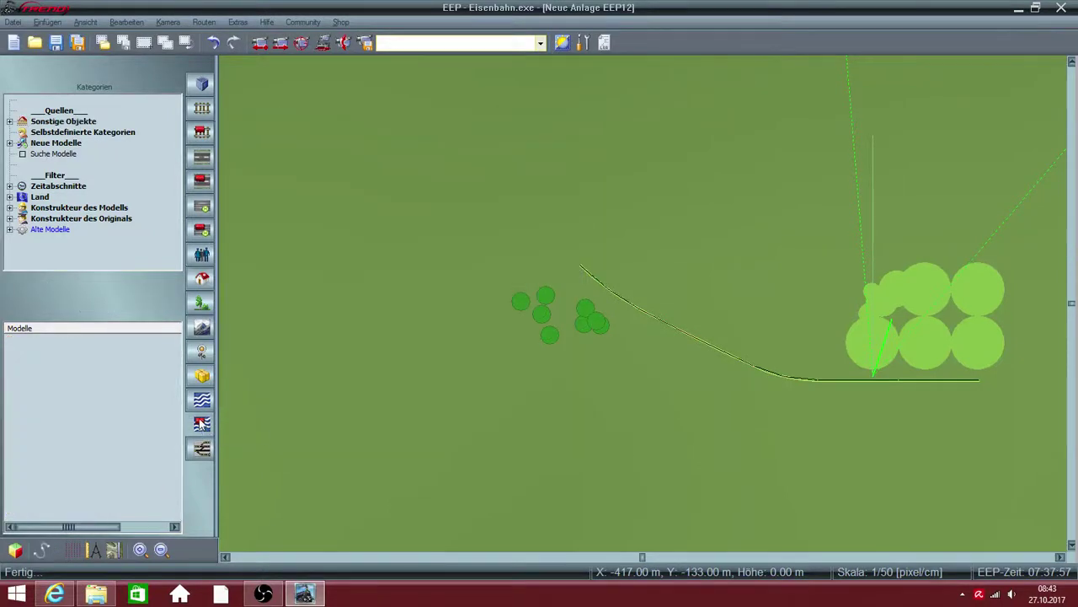
{"action": "left_click", "coordinate": [54, 154]}
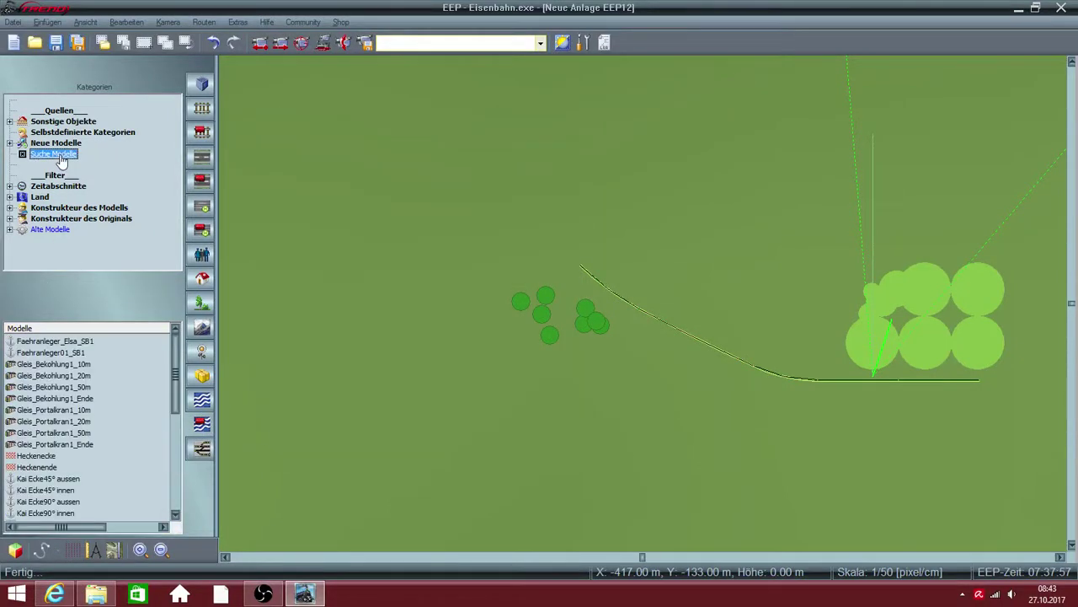
{"action": "left_click", "coordinate": [50, 364]}
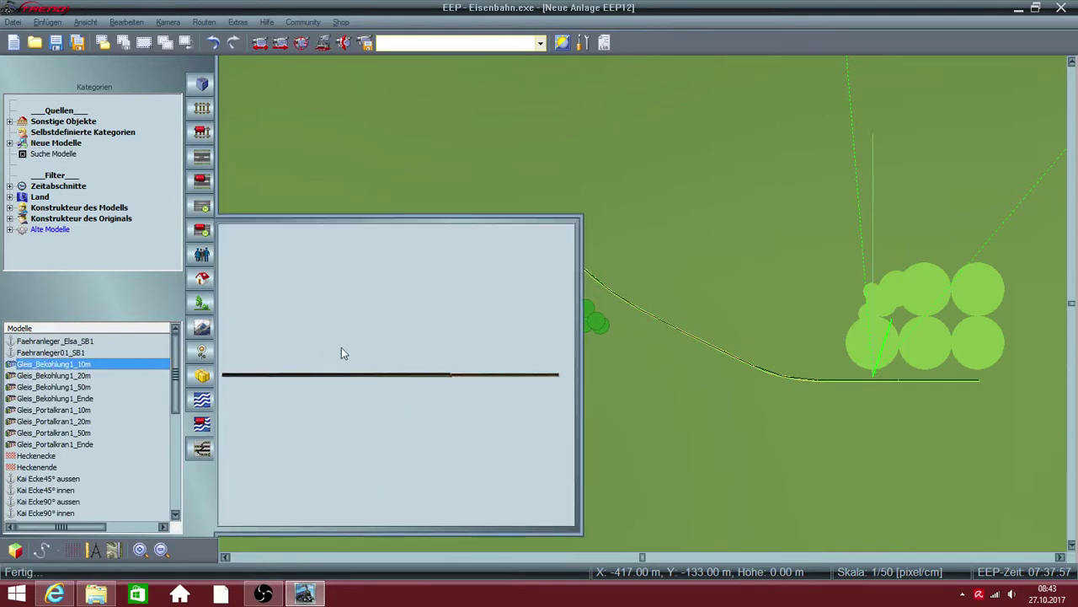
{"action": "left_click", "coordinate": [56, 341]}
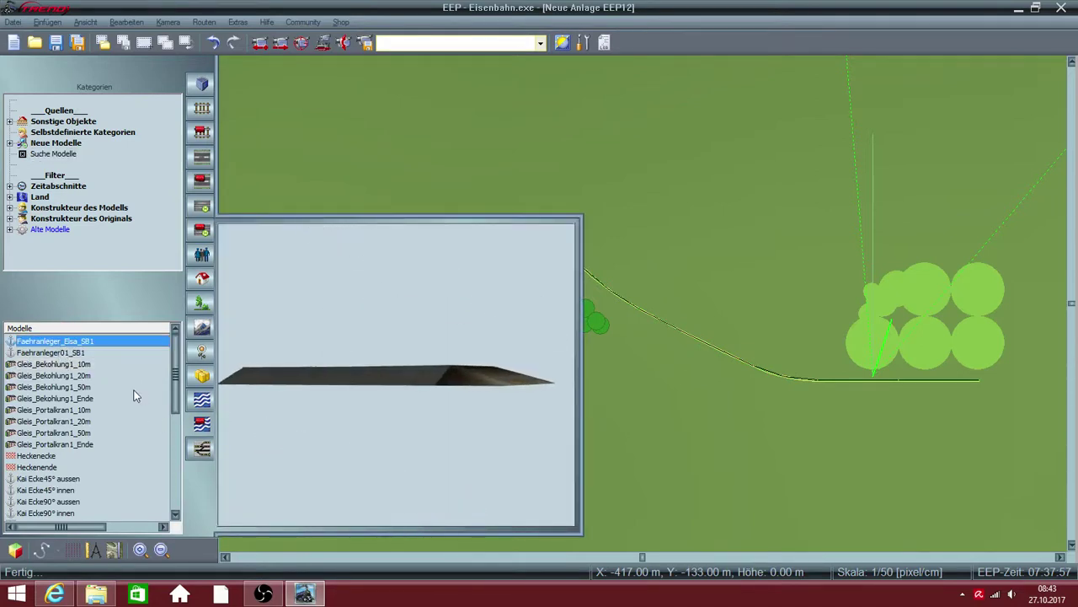
{"action": "left_click", "coordinate": [51, 444]}
{"action": "left_click", "coordinate": [48, 479]}
Preview the end pieces Sandsteinmauerecke, SchutzgitterAbschluss_SB2 and Stuetzmauer_Lauscha_Ende among the remaining Sonstige Objekte models
{"action": "scroll", "coordinate": [53, 462], "scroll_direction": "down", "scroll_amount": 8}
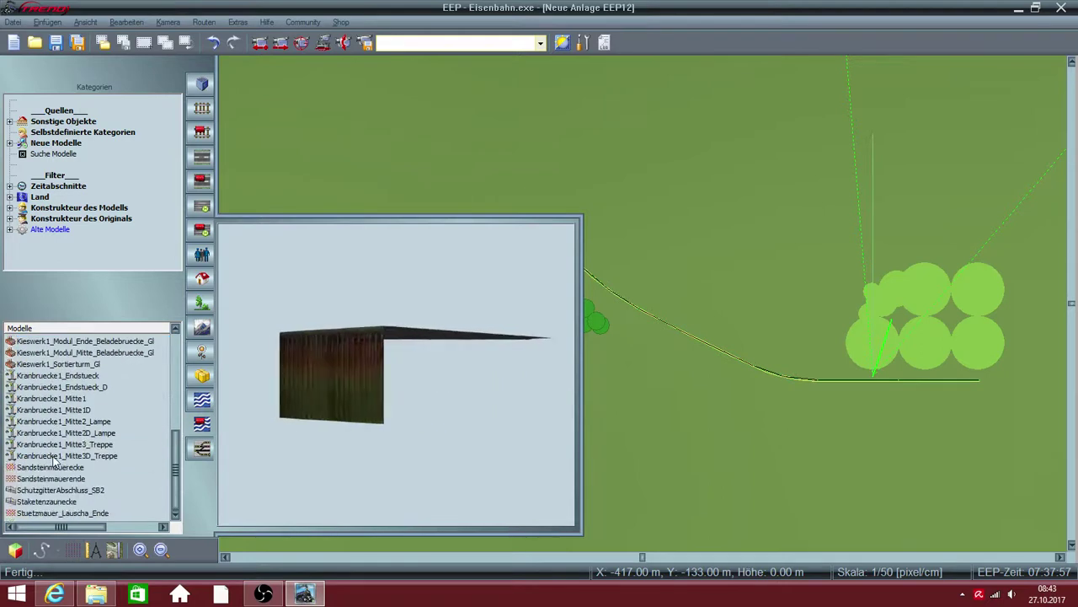
{"action": "left_click", "coordinate": [52, 466]}
{"action": "left_click", "coordinate": [51, 490]}
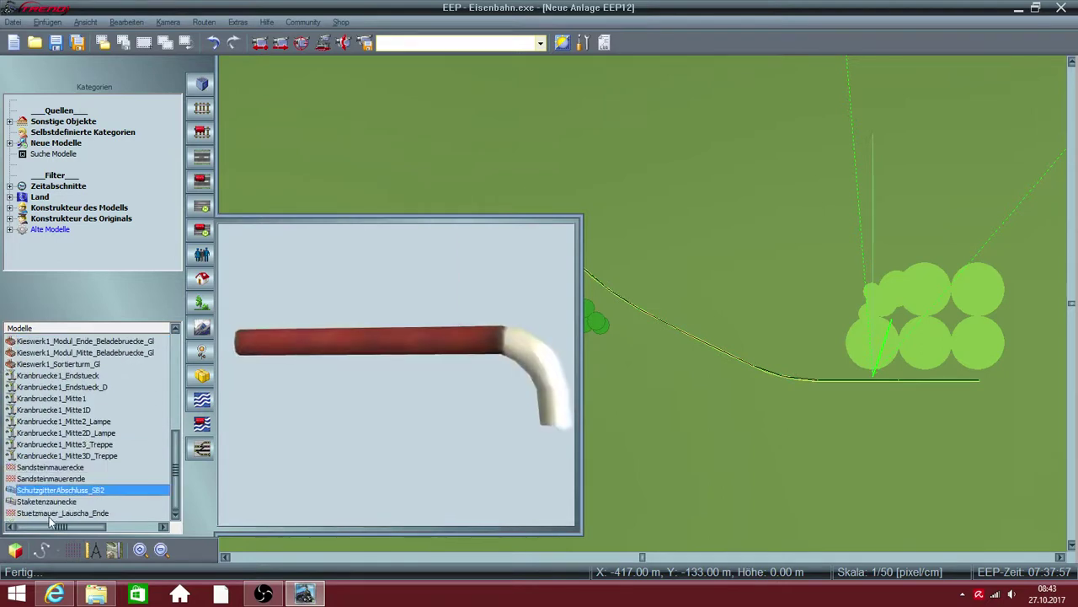
{"action": "left_click", "coordinate": [49, 514]}
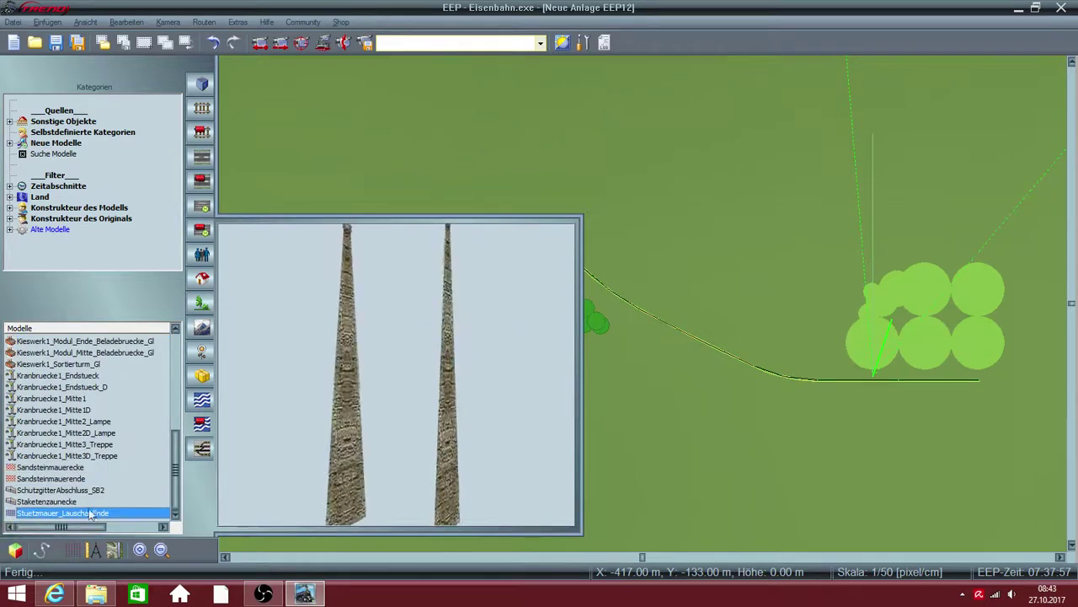
Switch to the 3D view and select the curved end section of the dirt track beside the vine rows
{"action": "left_click", "coordinate": [13, 550]}
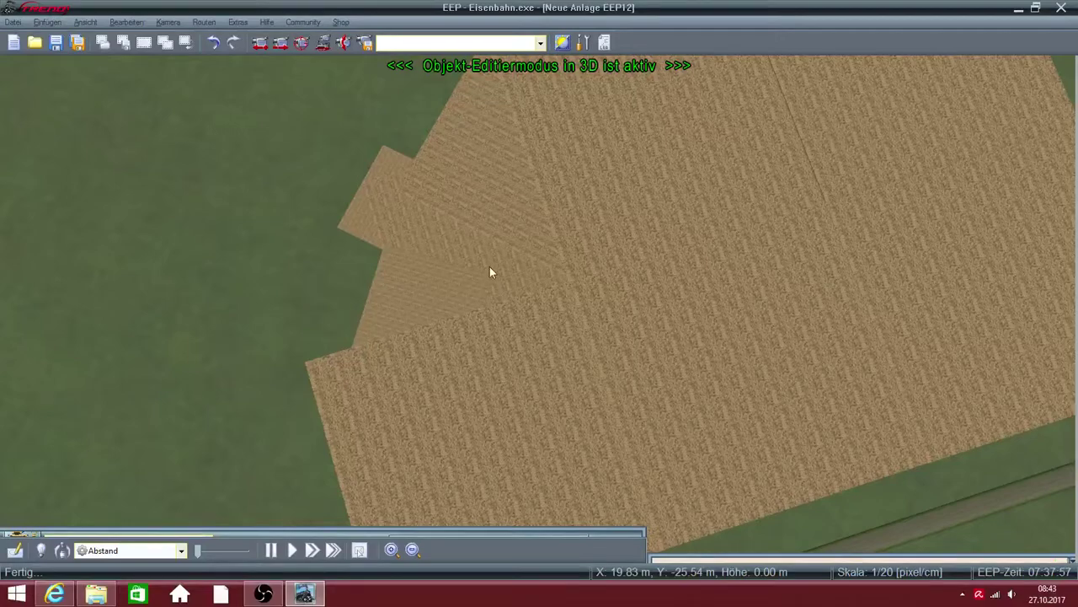
{"action": "scroll", "coordinate": [471, 318], "scroll_direction": "down", "scroll_amount": 5}
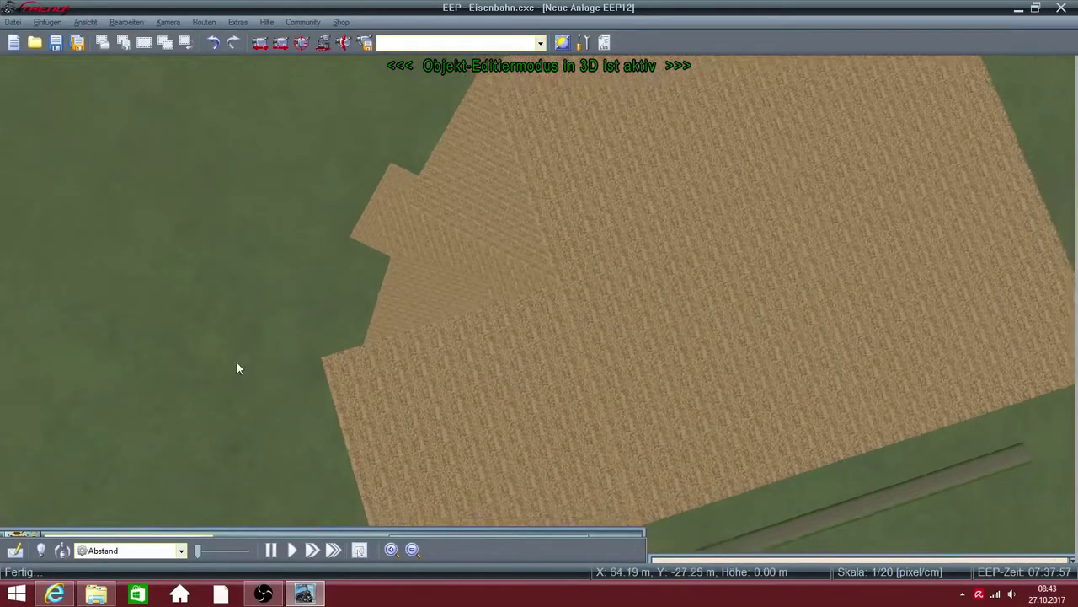
{"action": "right_click_drag", "start_coordinate": [237, 368], "coordinate": [11, 262]}
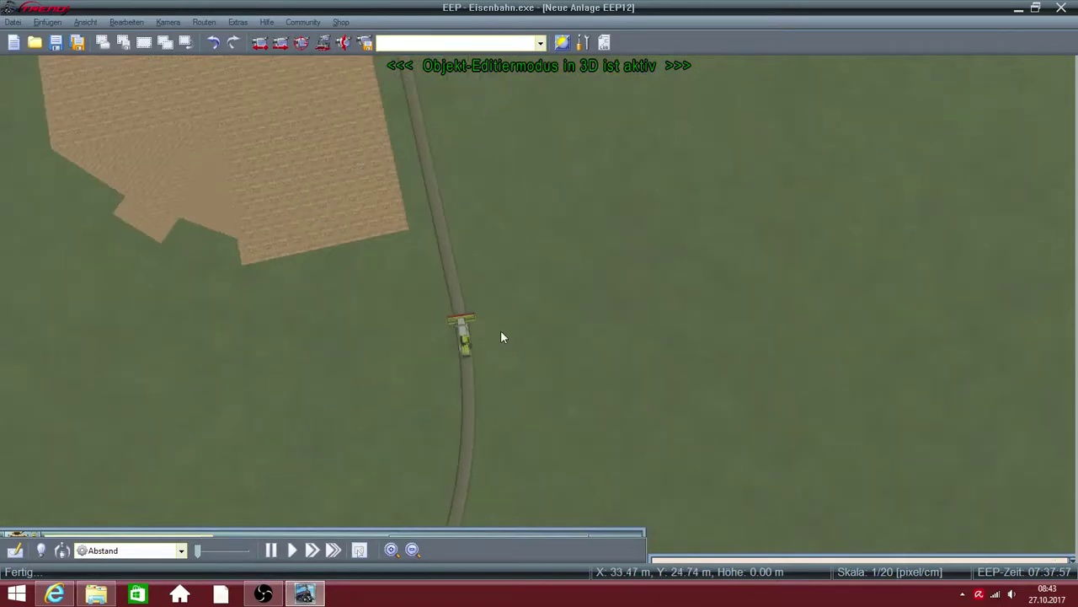
{"action": "right_click_drag", "start_coordinate": [606, 482], "coordinate": [318, 481]}
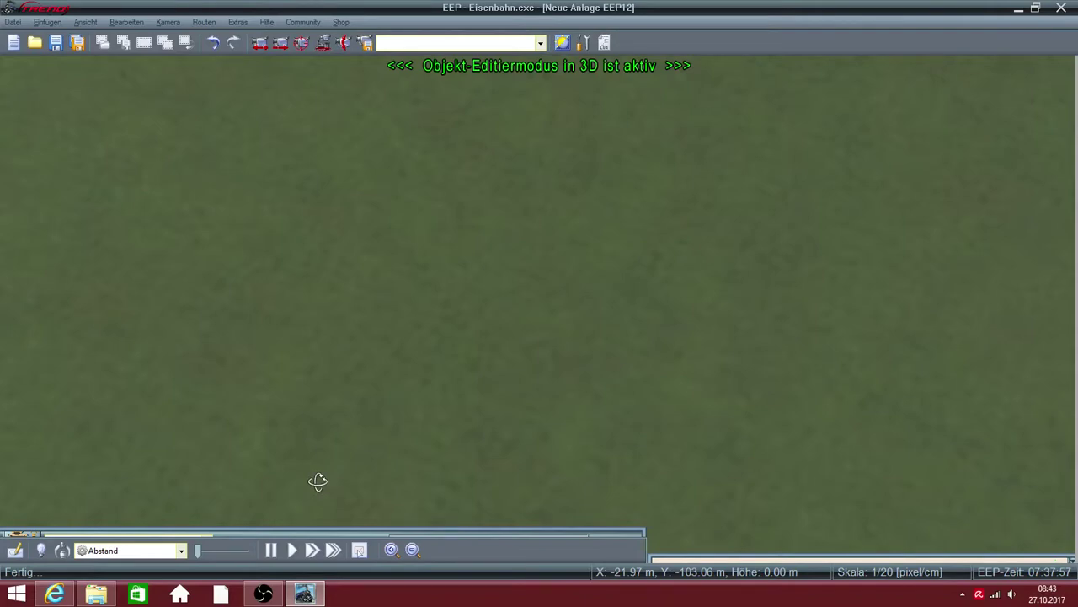
{"action": "right_click_drag", "start_coordinate": [317, 481], "coordinate": [505, 272]}
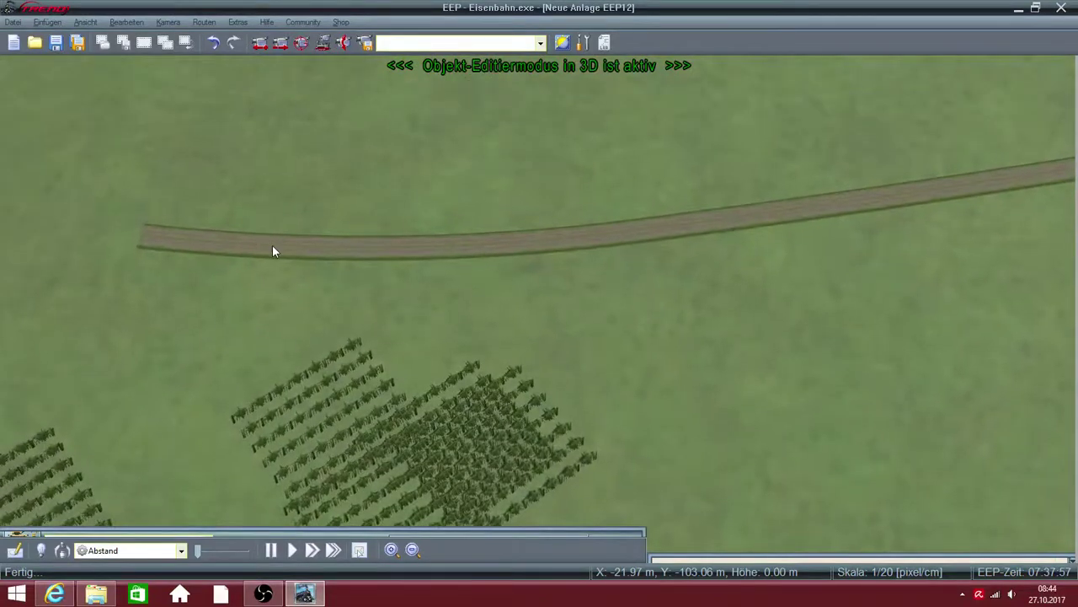
{"action": "left_click", "coordinate": [534, 246]}
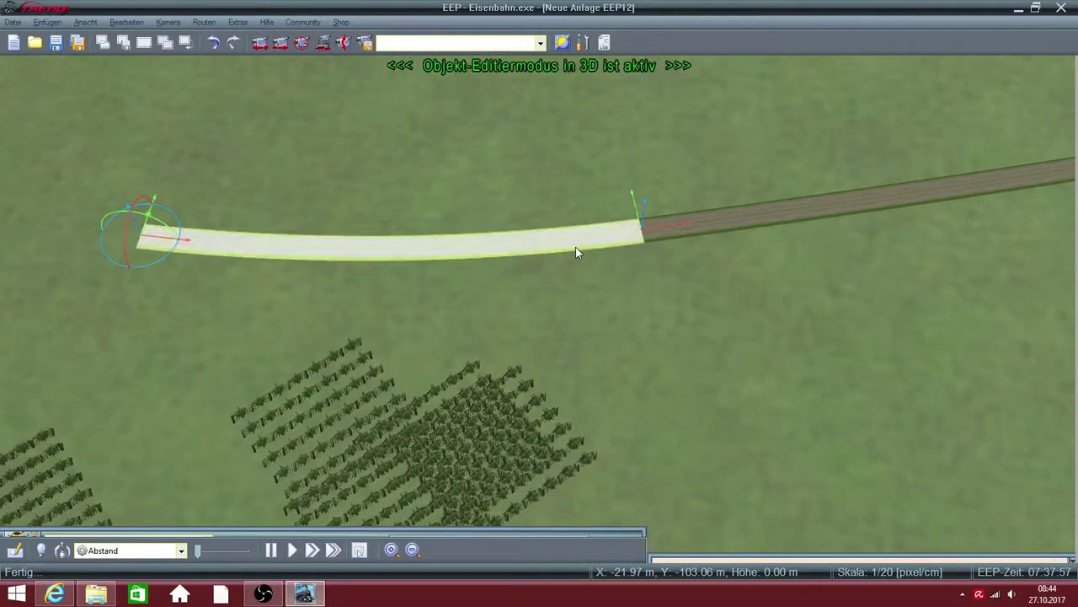
Move the selected curved Feldweg end section away from the straight track to open a gap between them
{"action": "right_click", "coordinate": [478, 243]}
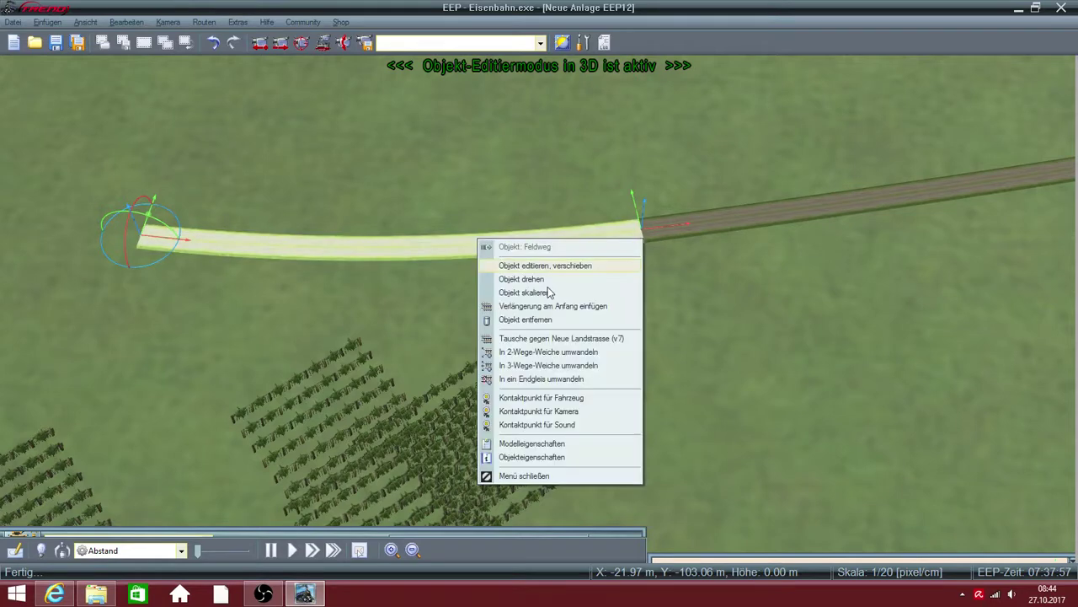
{"action": "left_click", "coordinate": [559, 267]}
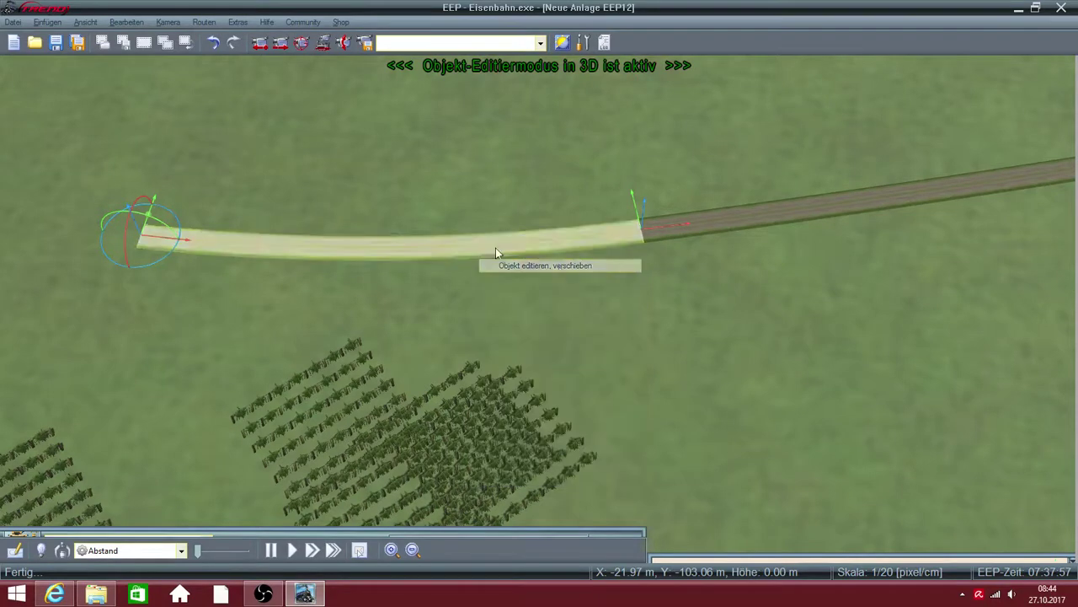
{"action": "left_click_drag", "start_coordinate": [355, 214], "coordinate": [110, 200]}
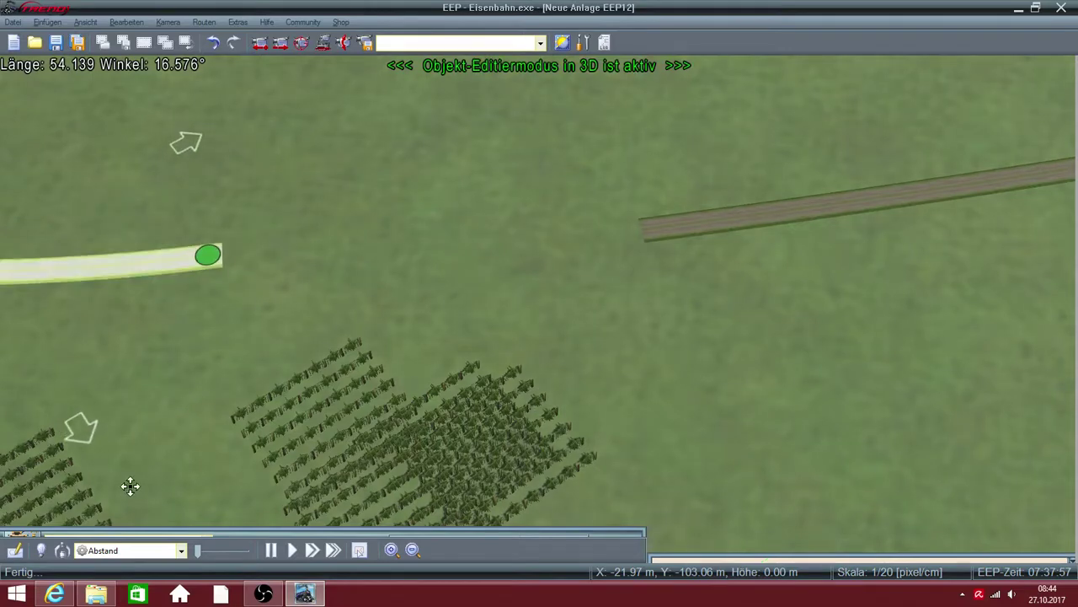
Insert a new straight Feldweg road section near the gap in the 2D plan and return to the 3D view
{"action": "left_click", "coordinate": [13, 550]}
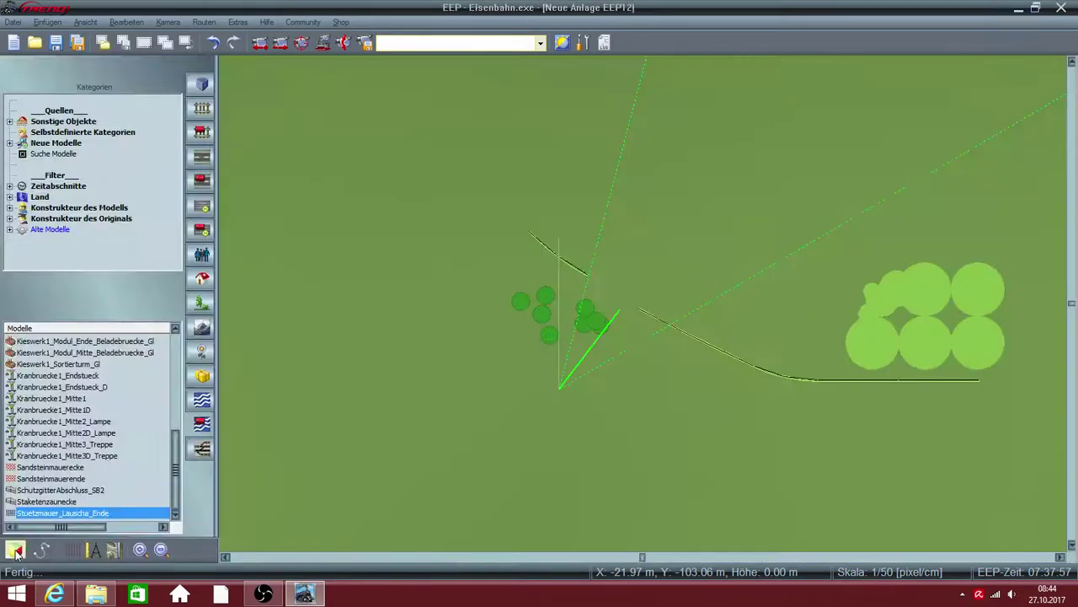
{"action": "left_click", "coordinate": [202, 158]}
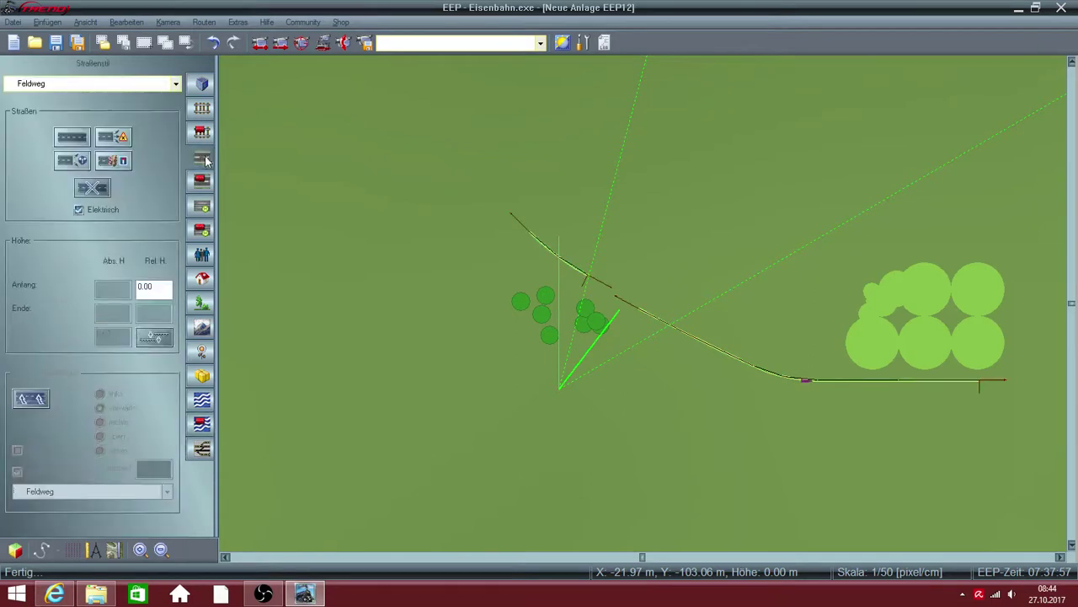
{"action": "left_click", "coordinate": [72, 138]}
{"action": "left_click", "coordinate": [603, 298]}
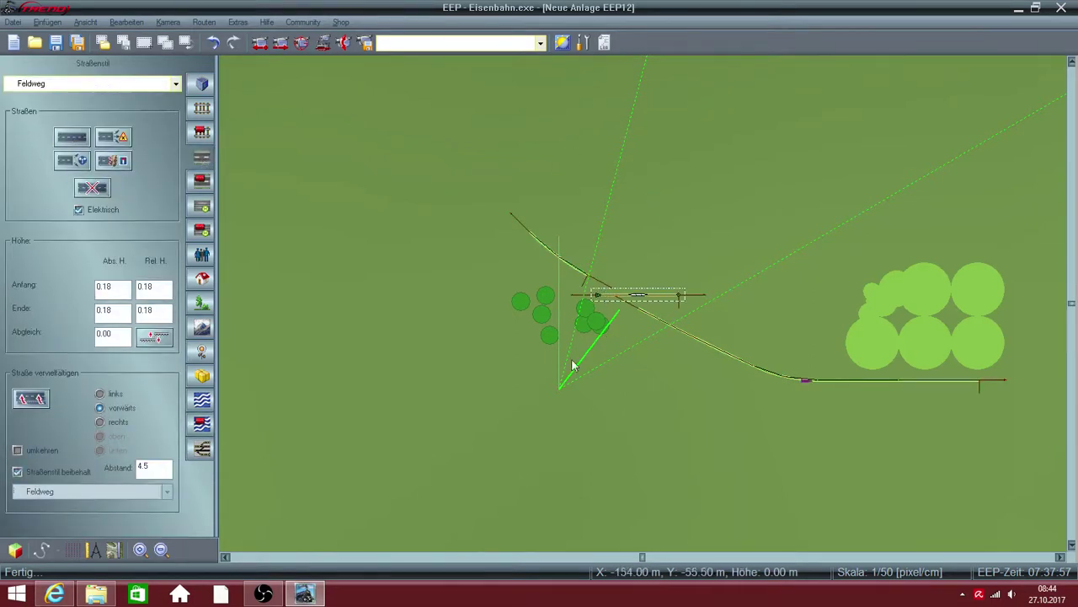
{"action": "left_click", "coordinate": [15, 549]}
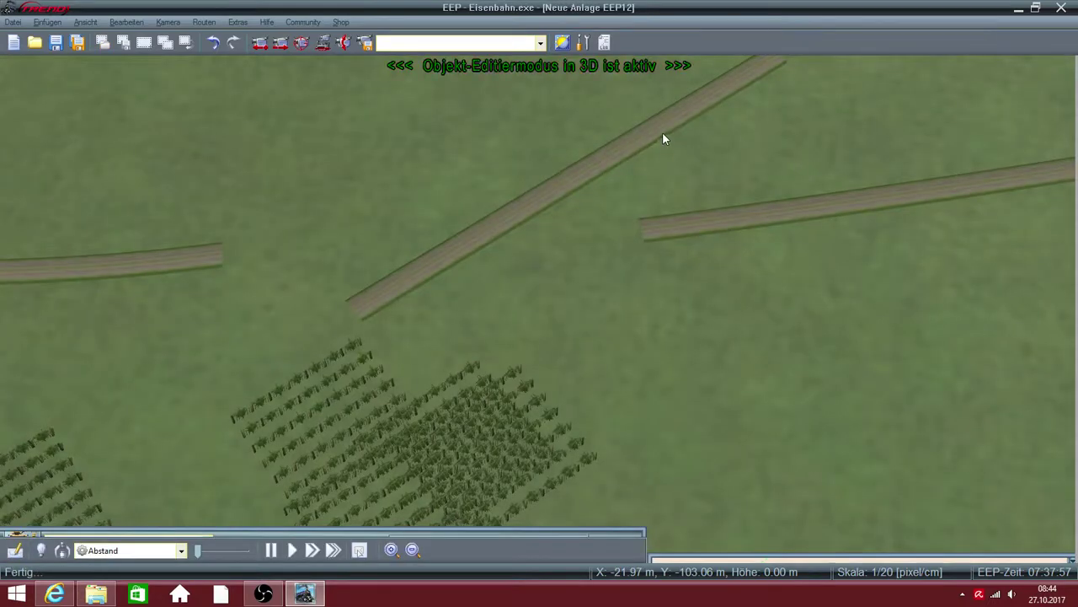
Dock the new Feldweg section onto the existing straight track and join the curved section to its free end
{"action": "left_click", "coordinate": [662, 136]}
{"action": "right_click", "coordinate": [663, 136]}
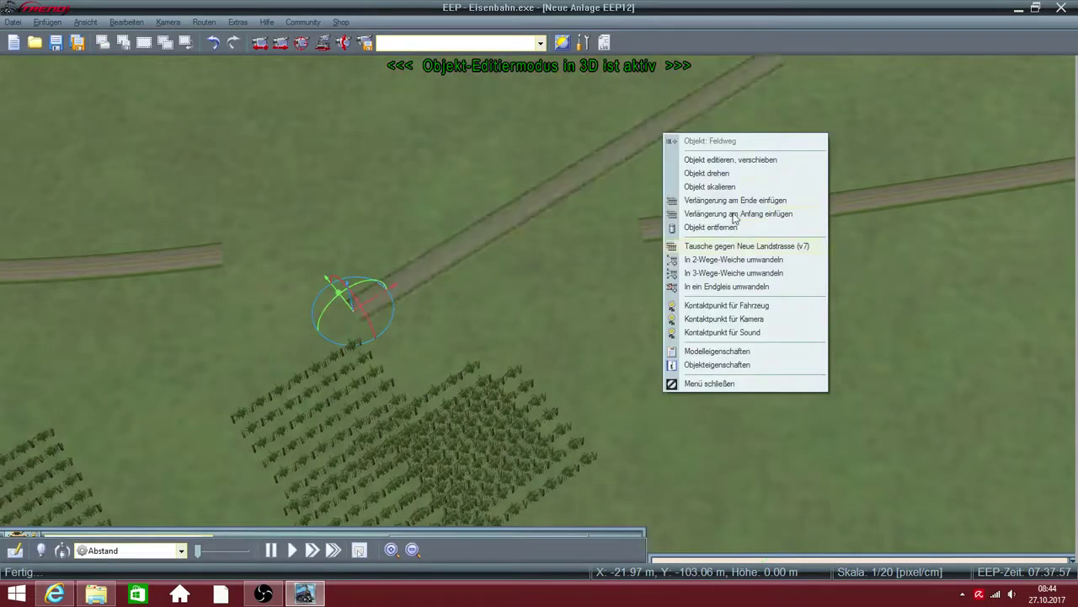
{"action": "left_click", "coordinate": [726, 160]}
{"action": "mouse_move", "coordinate": [670, 133]}
{"action": "left_mouse_down"}
{"action": "mouse_move", "coordinate": [585, 205]}
{"action": "mouse_move", "coordinate": [506, 224]}
{"action": "mouse_move", "coordinate": [494, 250]}
{"action": "mouse_move", "coordinate": [453, 253]}
{"action": "left_mouse_up"}
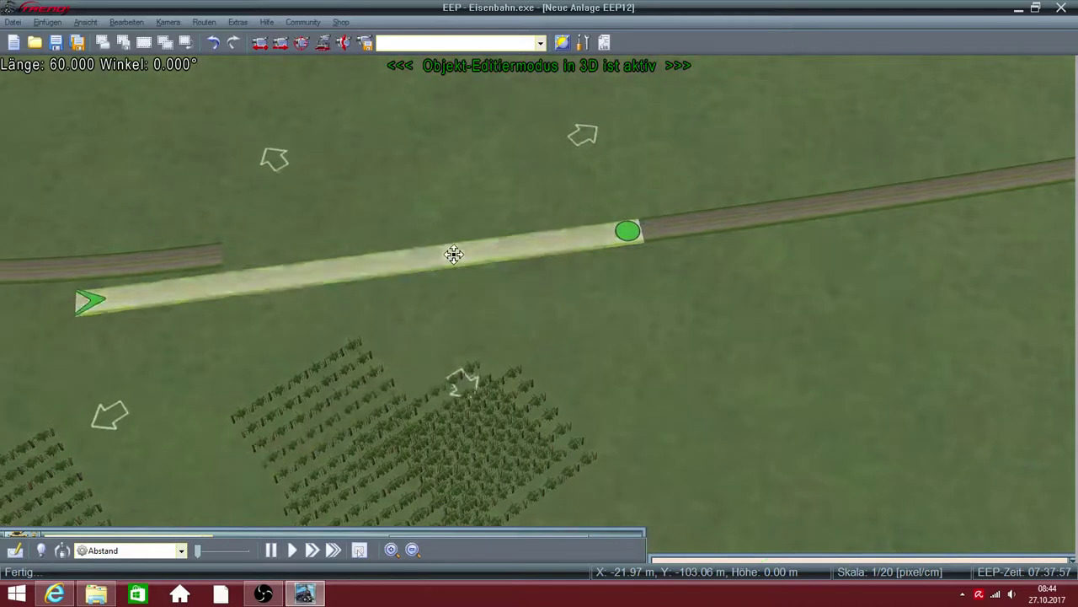
{"action": "left_click", "coordinate": [176, 265]}
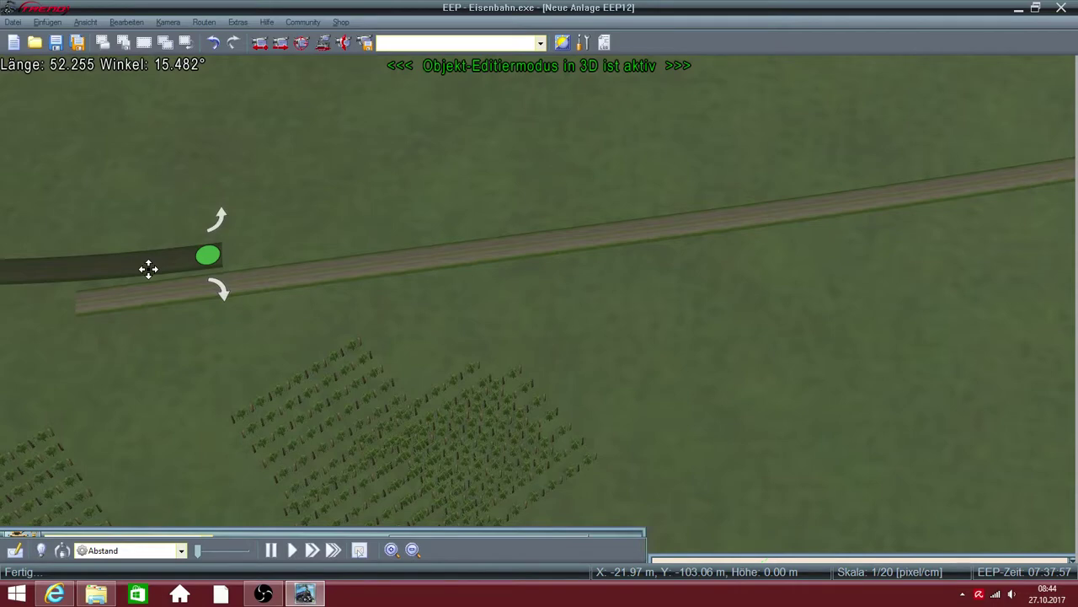
{"action": "left_click_drag", "start_coordinate": [148, 268], "coordinate": [513, 433]}
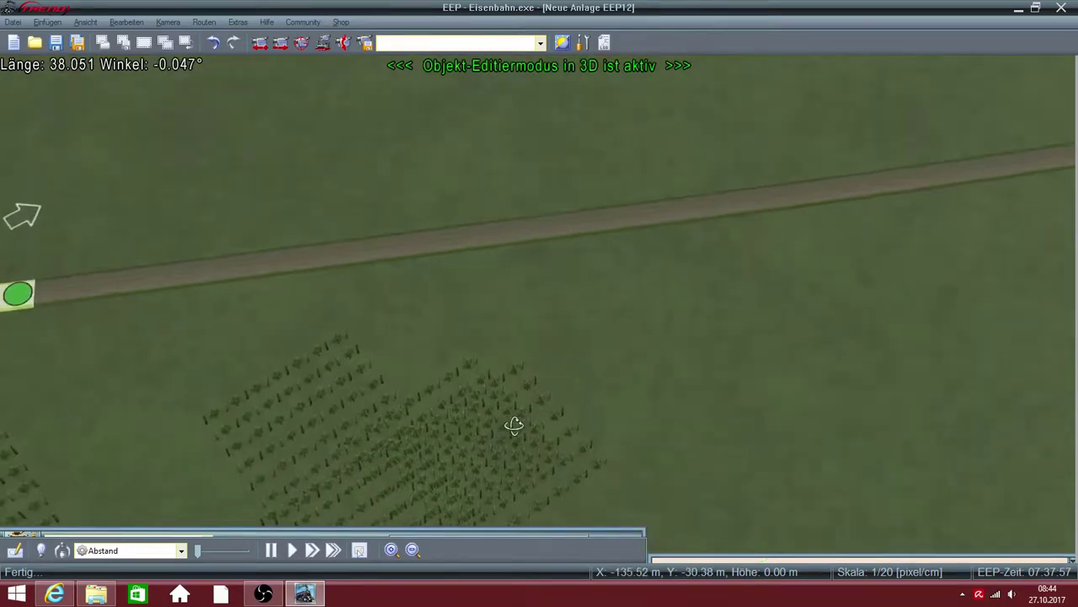
Move one overlapping Rebreihen vine block out of the field to about X -119.5 m, Y -30.7 m
{"action": "mouse_move", "coordinate": [514, 426]}
{"action": "right_mouse_down"}
{"action": "mouse_move", "coordinate": [830, 438]}
{"action": "mouse_move", "coordinate": [929, 455]}
{"action": "mouse_move", "coordinate": [961, 469]}
{"action": "mouse_move", "coordinate": [973, 492]}
{"action": "mouse_move", "coordinate": [953, 479]}
{"action": "right_mouse_up"}
{"action": "left_click_drag", "start_coordinate": [952, 479], "coordinate": [889, 443]}
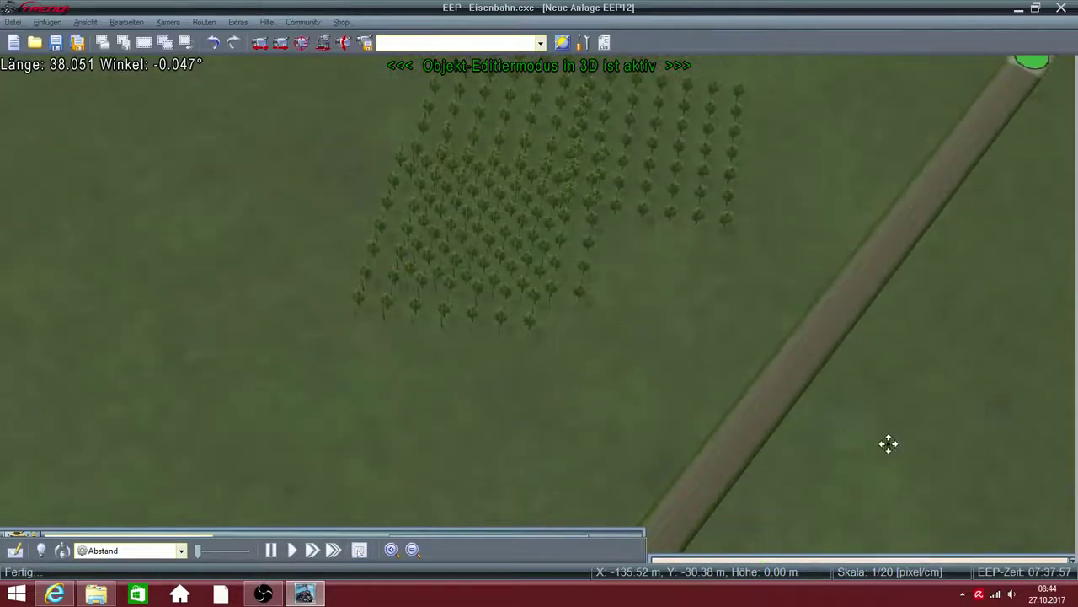
{"action": "left_click", "coordinate": [470, 267]}
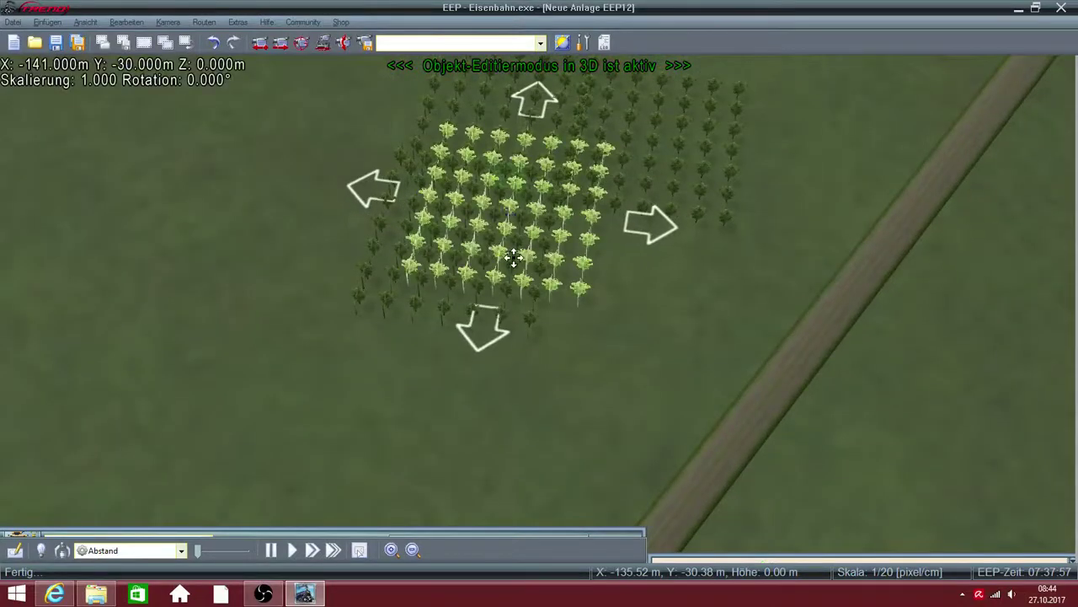
{"action": "left_click_drag", "start_coordinate": [530, 224], "coordinate": [461, 415]}
{"action": "scroll", "coordinate": [460, 415], "scroll_direction": "up", "scroll_amount": 3}
{"action": "scroll", "coordinate": [461, 414], "scroll_direction": "down", "scroll_amount": 5}
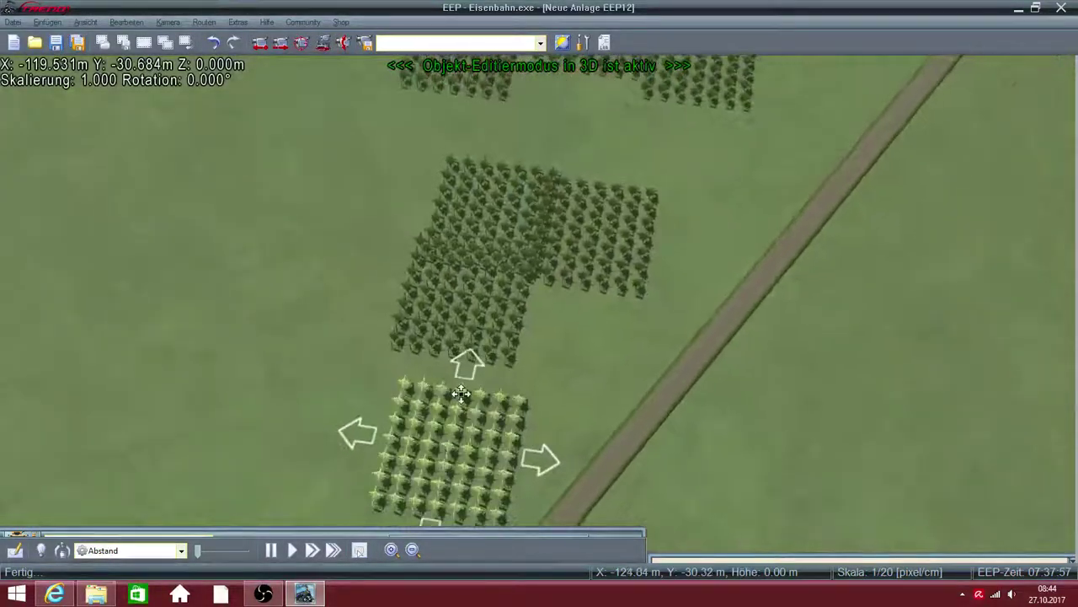
Rotate the moved Rebreihen vine block to about 17.2°
{"action": "scroll", "coordinate": [450, 414], "scroll_direction": "down", "scroll_amount": 4}
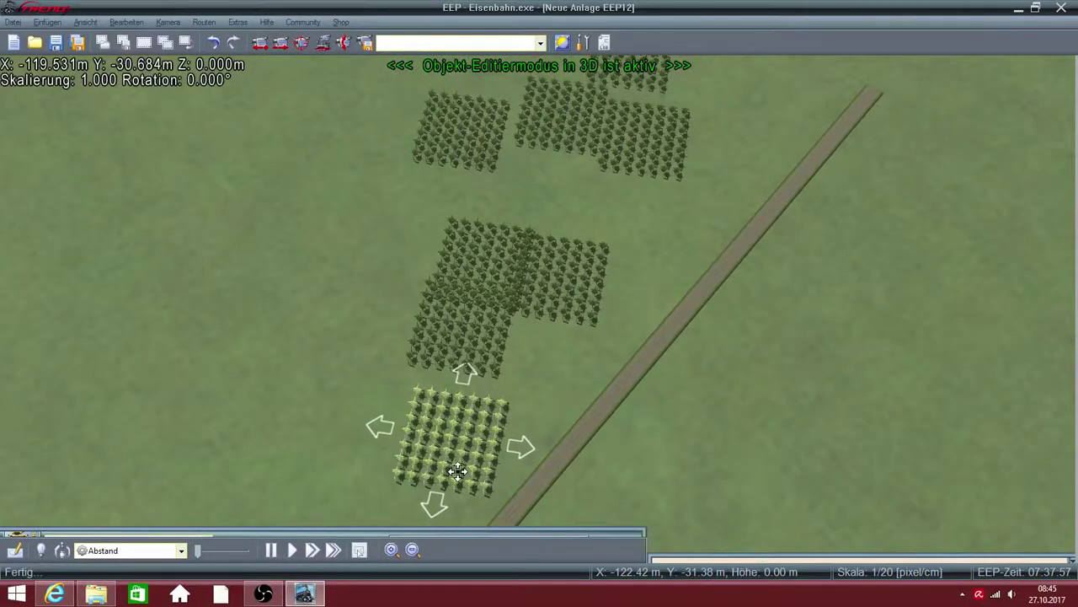
{"action": "right_click", "coordinate": [458, 472]}
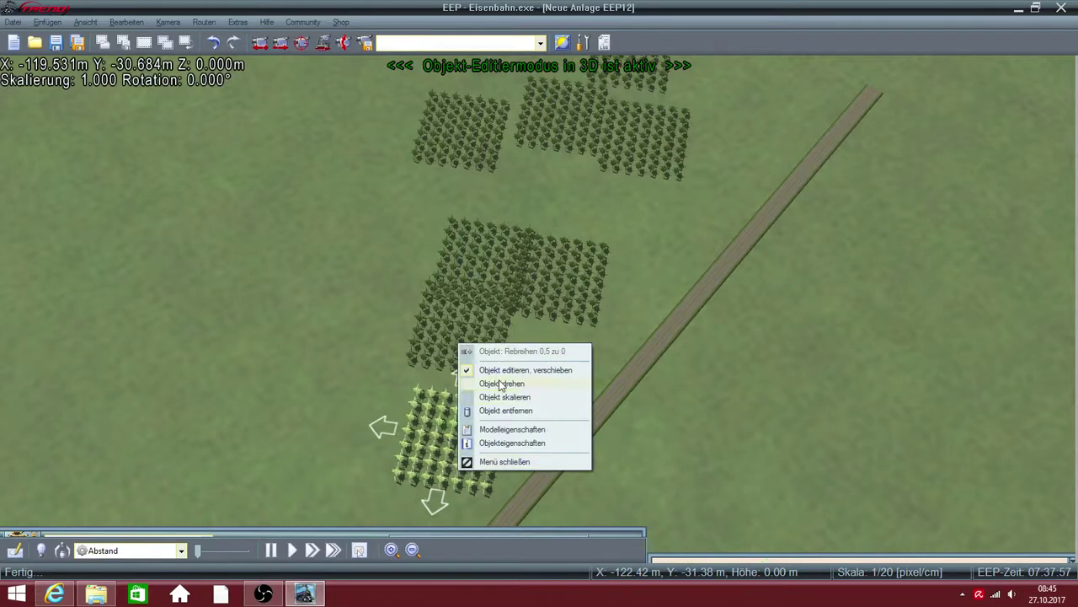
{"action": "left_click", "coordinate": [505, 386]}
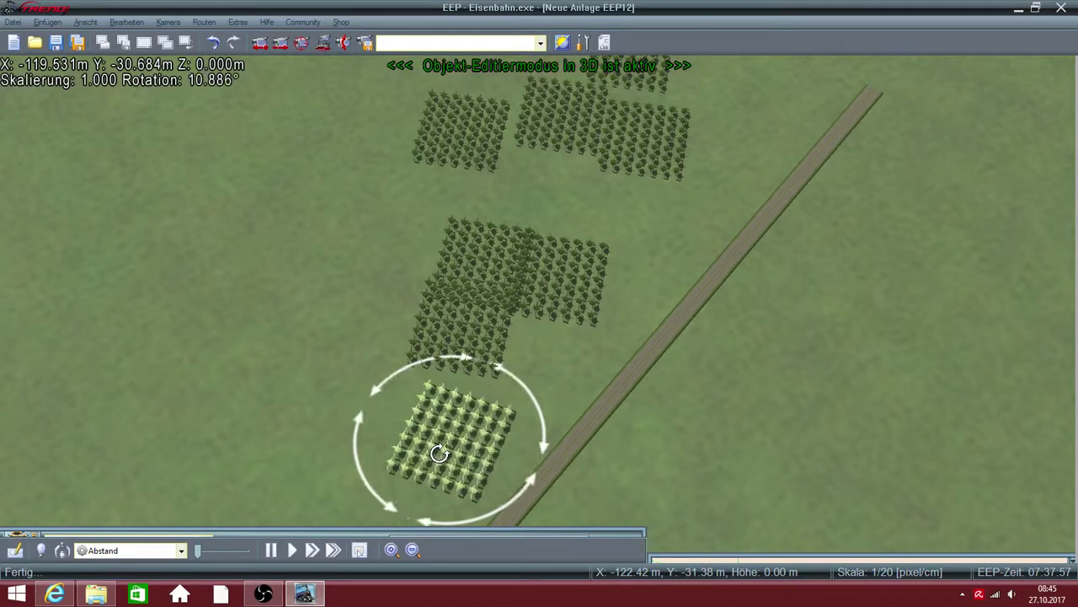
{"action": "scroll", "coordinate": [438, 451], "scroll_direction": "up", "scroll_amount": 1}
{"action": "scroll", "coordinate": [437, 451], "scroll_direction": "up", "scroll_amount": 1}
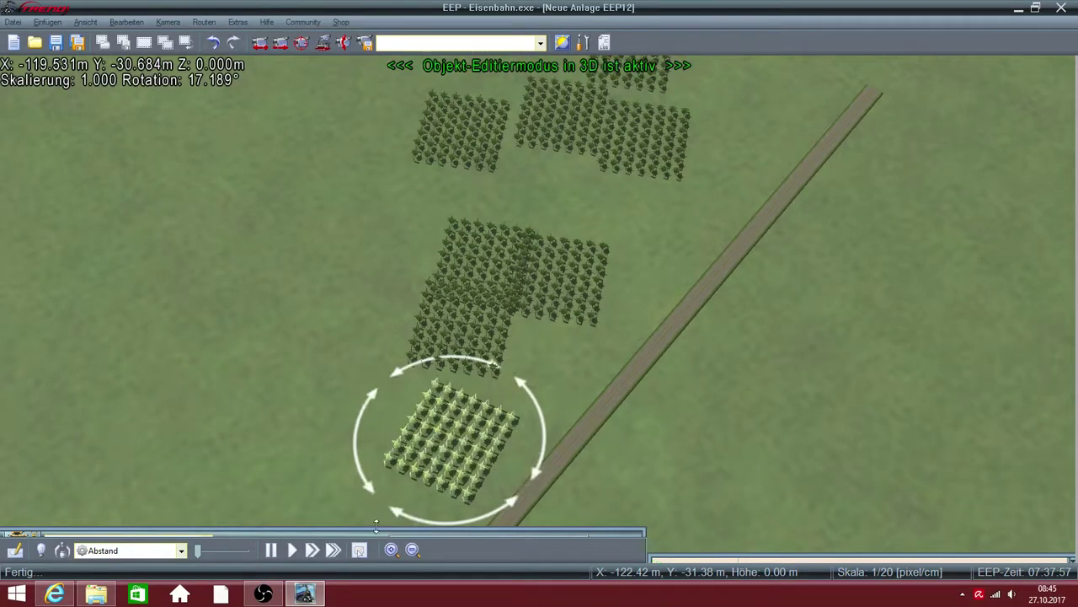
{"action": "left_click", "coordinate": [278, 591]}
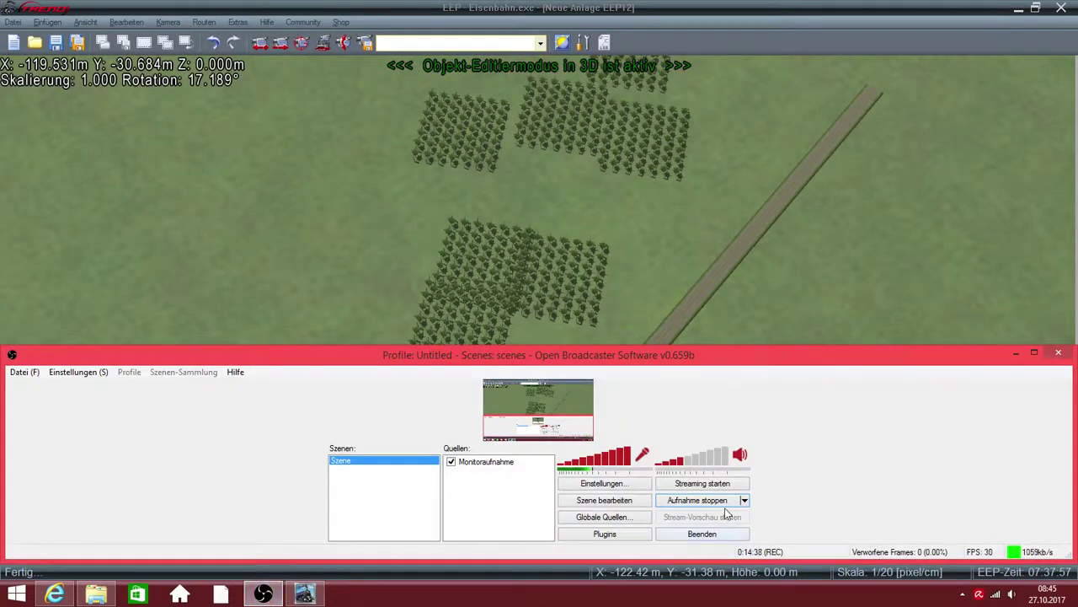